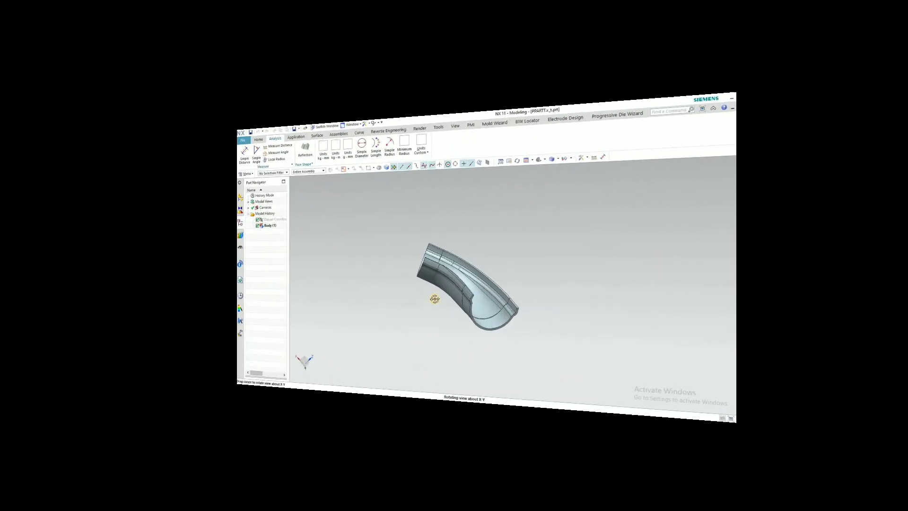
- Inspect the half-pipe elbow body from several sides and save the part
{"action": "middle_click_drag", "start_coordinate": [435, 300], "coordinate": [373, 178]}
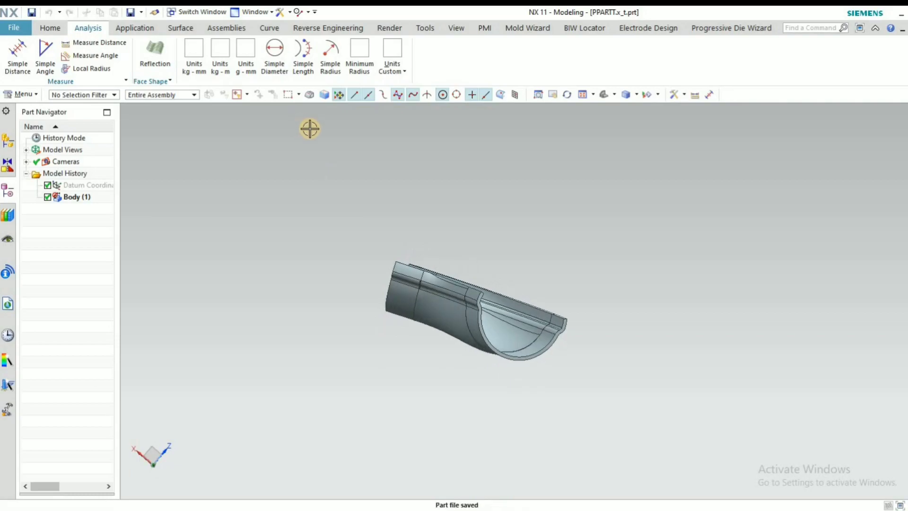
{"action": "left_click", "coordinate": [70, 28]}
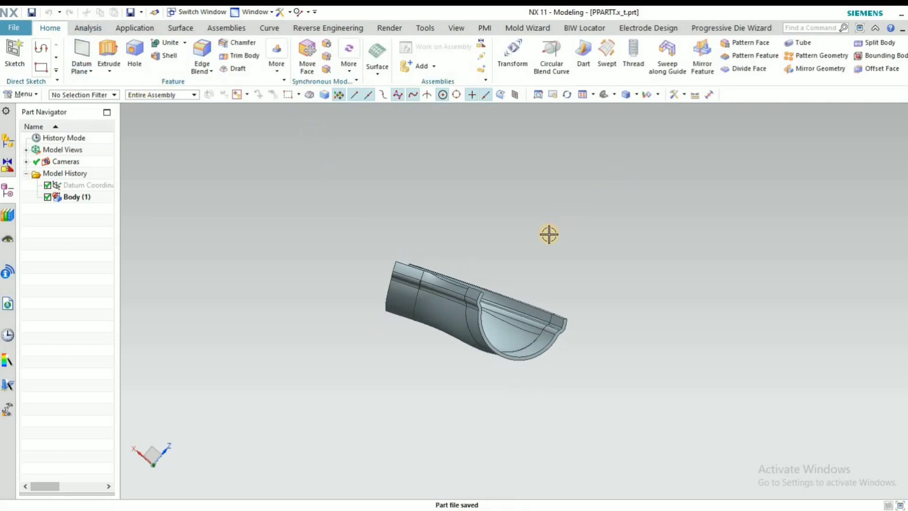
{"action": "middle_click_drag", "start_coordinate": [541, 242], "coordinate": [489, 202]}
{"action": "key", "text": "ctrl+s"}
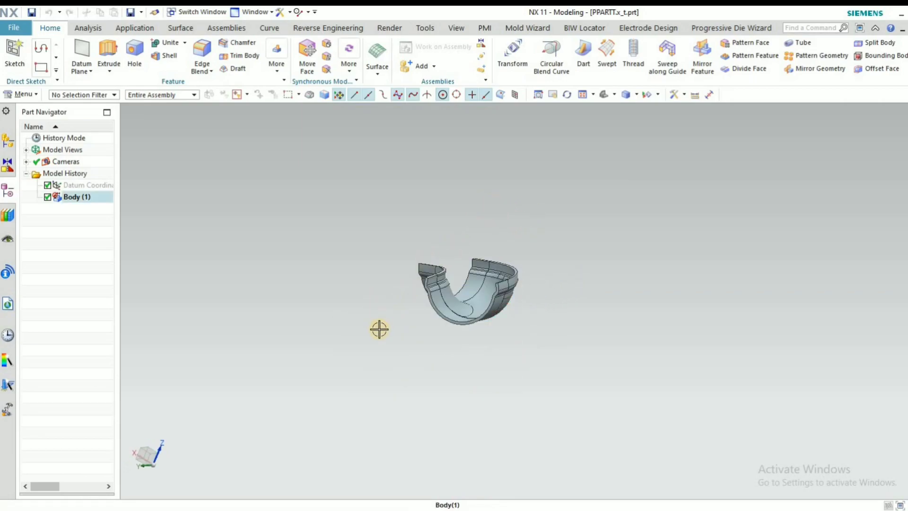
- Create a fixed datum plane beside the elbow body
{"action": "middle_click_drag", "start_coordinate": [380, 330], "coordinate": [395, 393]}
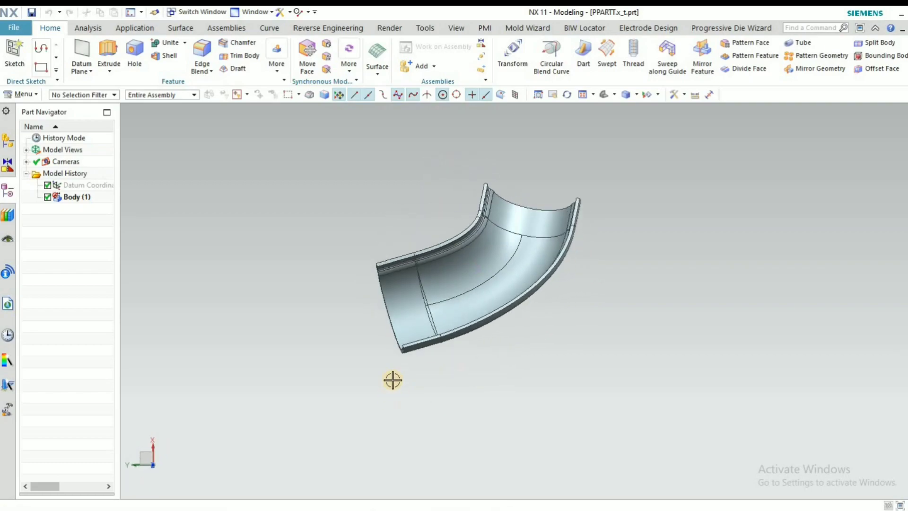
{"action": "left_click", "coordinate": [81, 53]}
{"action": "middle_click", "coordinate": [211, 246]}
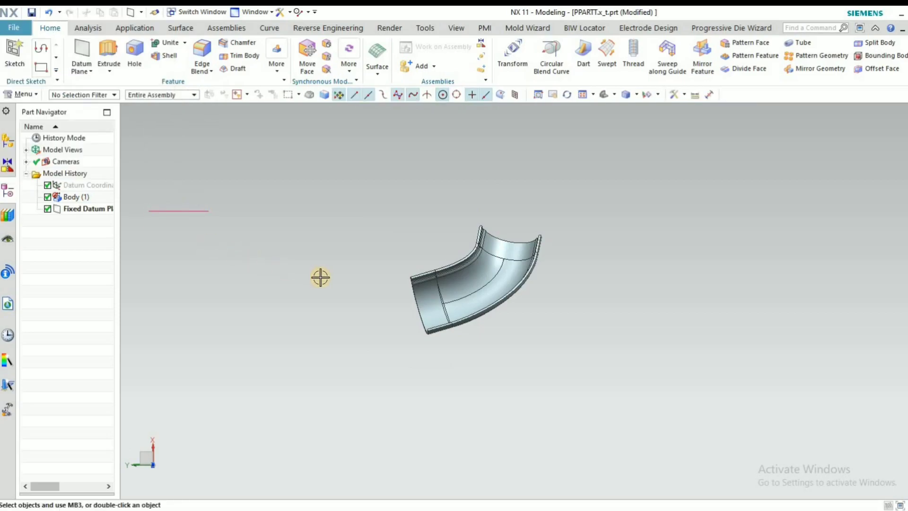
- Sketch a rectangle on the fixed datum plane, between the plane's outline and the elbow body, and finish the sketch
{"action": "key", "text": "ctrl+f"}
{"action": "scroll", "coordinate": [354, 270], "scroll_direction": "down", "scroll_amount": 7}
{"action": "middle_click_drag", "start_coordinate": [355, 269], "coordinate": [355, 285]}
{"action": "scroll", "coordinate": [313, 312], "scroll_direction": "up", "scroll_amount": 5}
{"action": "left_click", "coordinate": [14, 52]}
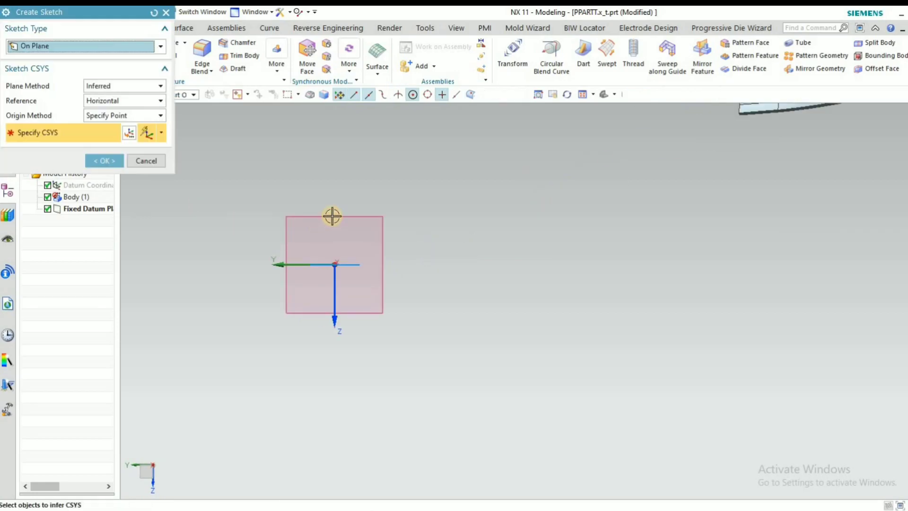
{"action": "left_click", "coordinate": [333, 215]}
{"action": "left_click", "coordinate": [104, 161]}
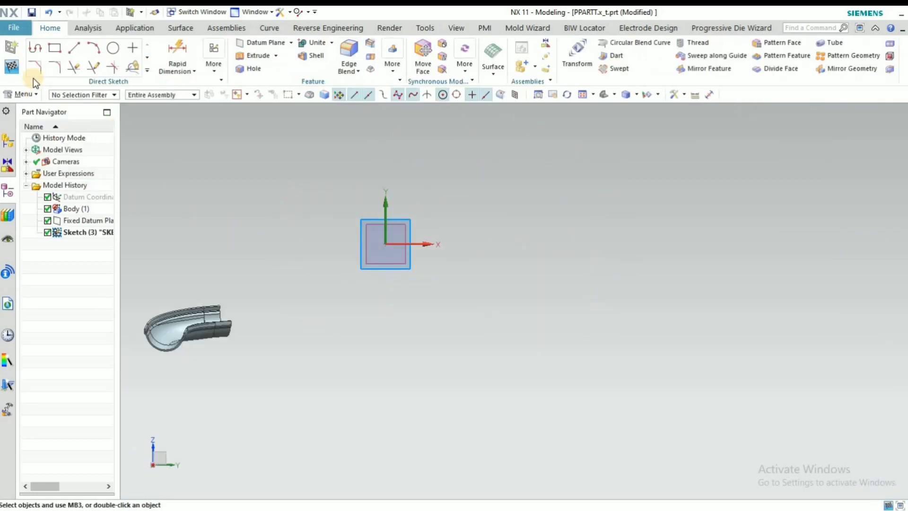
{"action": "left_click", "coordinate": [250, 275]}
{"action": "left_click", "coordinate": [309, 349]}
{"action": "key", "text": "Escape"}
{"action": "key", "text": "ctrl+q"}
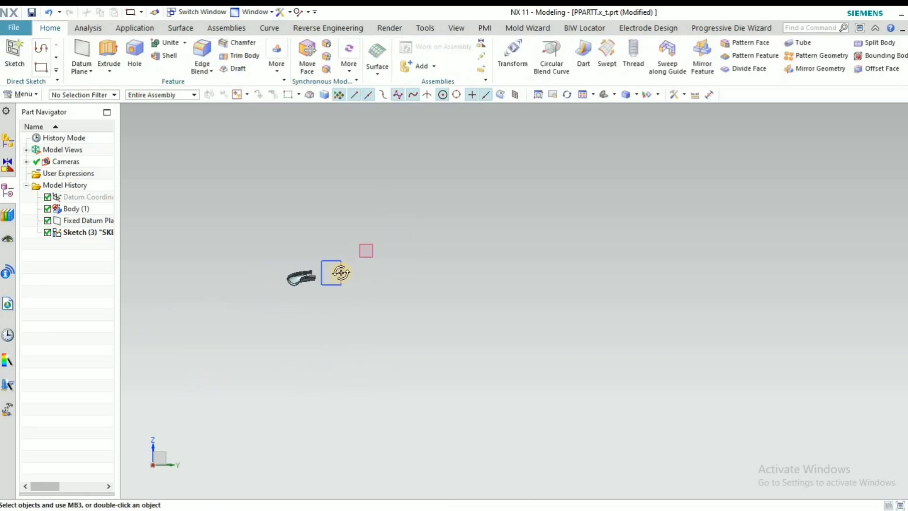
- Extrude the rectangle 100 mm along XC into a separate solid block
{"action": "middle_click_drag", "start_coordinate": [336, 272], "coordinate": [293, 290]}
{"action": "key", "text": "x"}
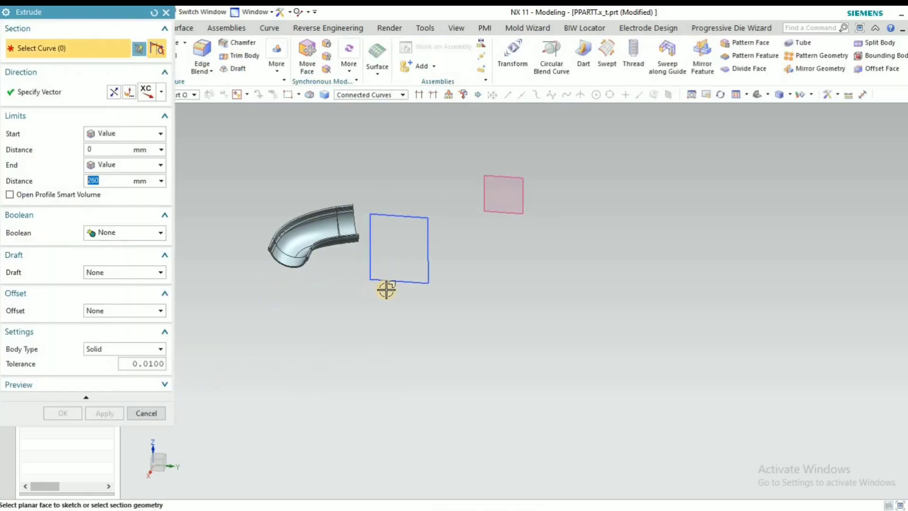
{"action": "left_click", "coordinate": [383, 280]}
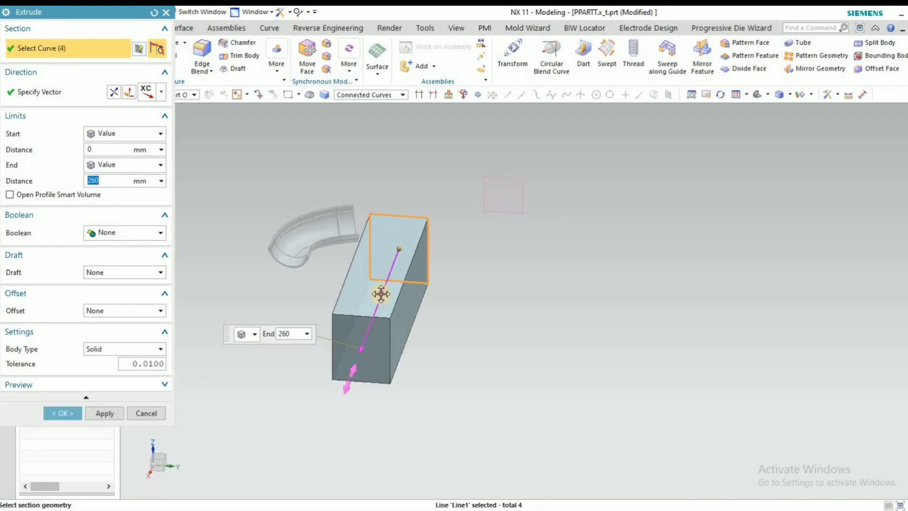
{"action": "type", "text": "100"}
{"action": "left_click", "coordinate": [63, 412]}
- Move the original elbow body with CSYS to CSYS motion, from its end face onto the block's side face
{"action": "middle_click_drag", "start_coordinate": [331, 308], "coordinate": [294, 209]}
{"action": "scroll", "coordinate": [285, 244], "scroll_direction": "up", "scroll_amount": 3}
{"action": "left_click", "coordinate": [285, 244]}
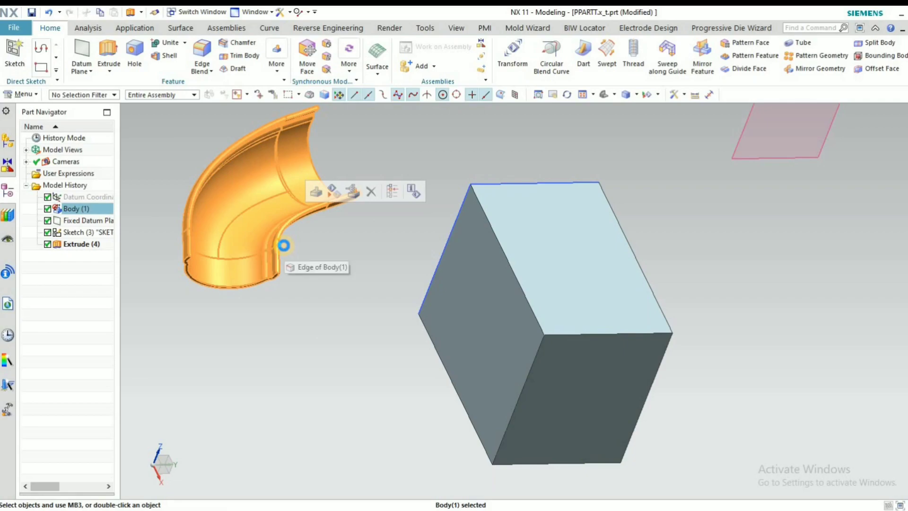
{"action": "key", "text": "ctrl+t"}
{"action": "middle_click_drag", "start_coordinate": [359, 226], "coordinate": [308, 160]}
{"action": "scroll", "coordinate": [300, 175], "scroll_direction": "up", "scroll_amount": 5}
{"action": "left_click", "coordinate": [389, 146]}
{"action": "scroll", "coordinate": [405, 288], "scroll_direction": "down", "scroll_amount": 2}
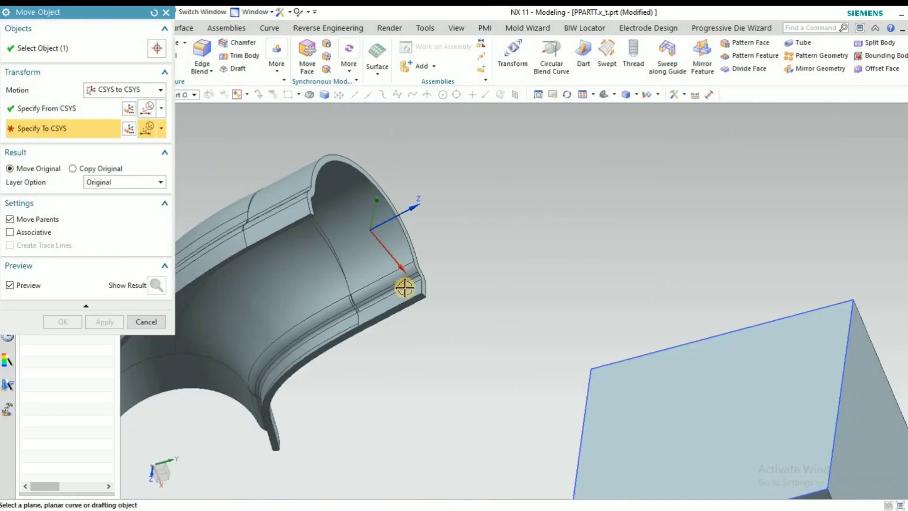
{"action": "scroll", "coordinate": [405, 288], "scroll_direction": "down", "scroll_amount": 3}
{"action": "middle_click_drag", "start_coordinate": [448, 292], "coordinate": [363, 289]}
{"action": "left_click", "coordinate": [436, 295]}
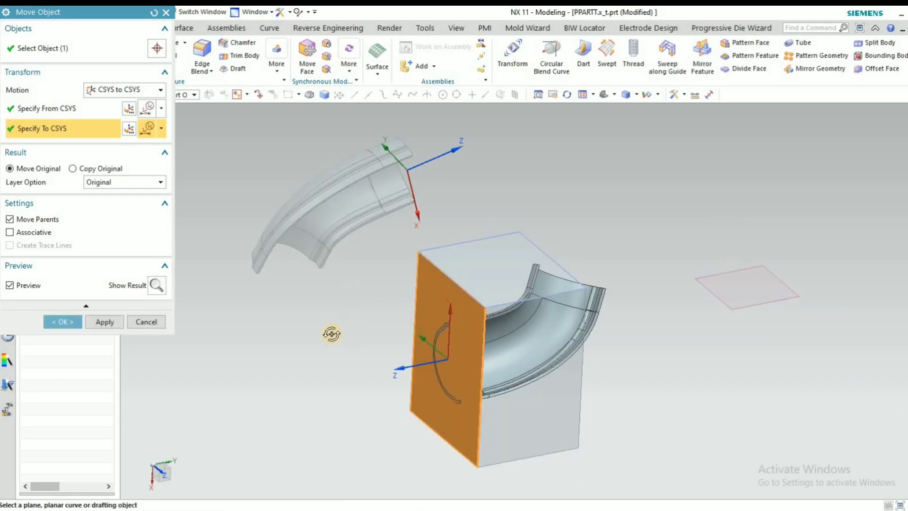
{"action": "middle_click_drag", "start_coordinate": [332, 334], "coordinate": [333, 267]}
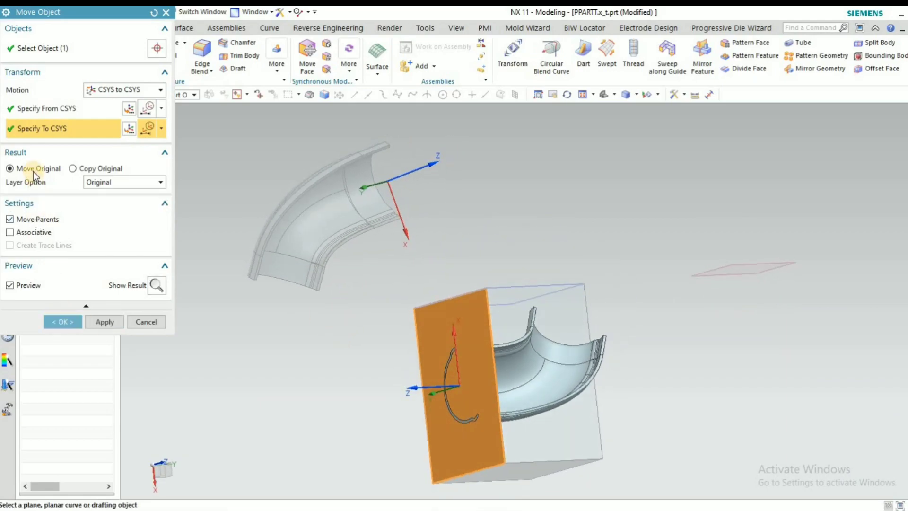
{"action": "middle_click", "coordinate": [193, 318]}
{"action": "middle_click_drag", "start_coordinate": [345, 377], "coordinate": [322, 433]}
{"action": "scroll", "coordinate": [612, 411], "scroll_direction": "up", "scroll_amount": 5}
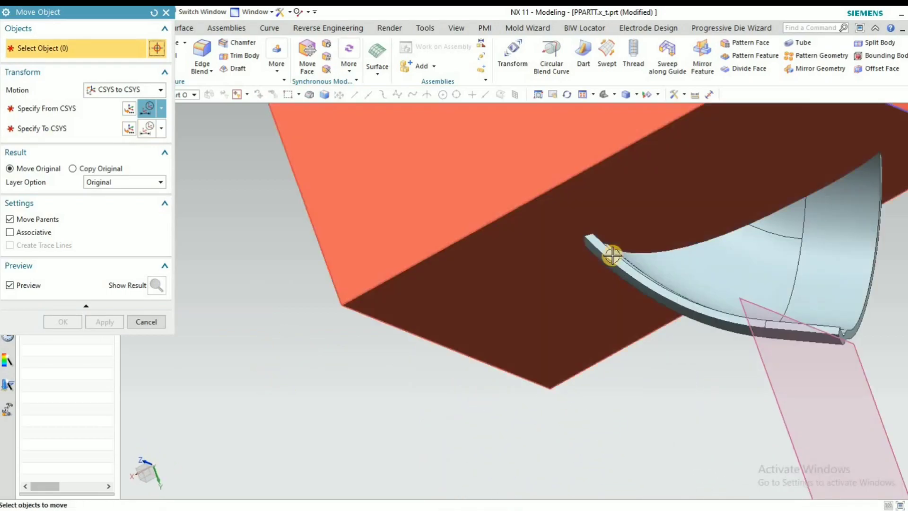
{"action": "left_click", "coordinate": [612, 258]}
{"action": "key", "text": "Escape"}
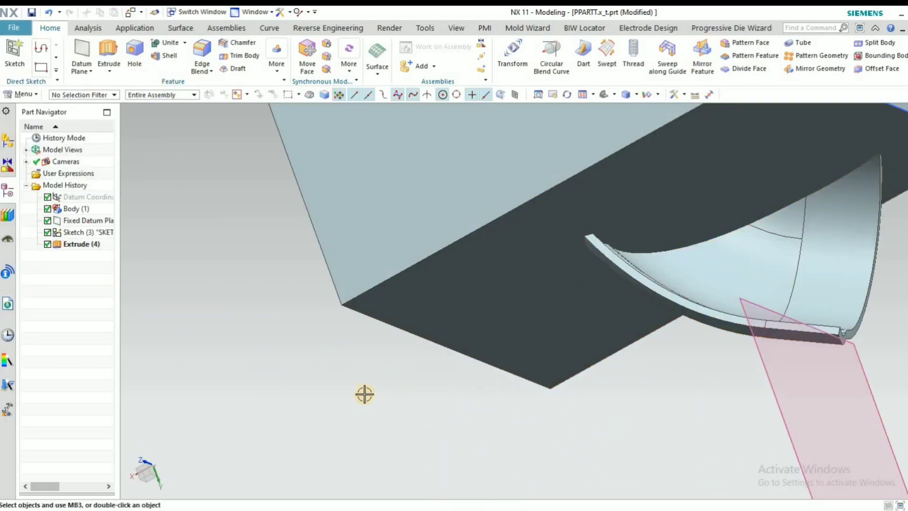
{"action": "key", "text": "ctrl+t"}
{"action": "middle_click", "coordinate": [609, 257]}
{"action": "scroll", "coordinate": [623, 270], "scroll_direction": "up", "scroll_amount": 3}
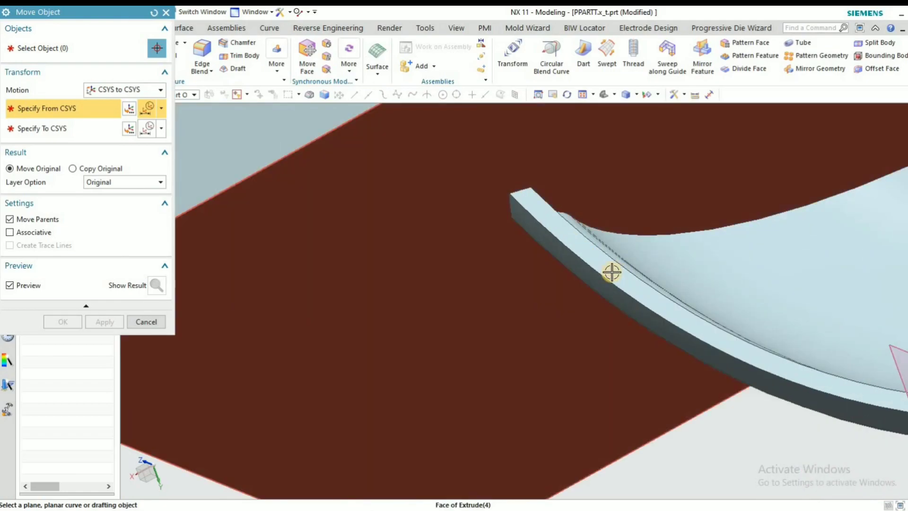
{"action": "scroll", "coordinate": [615, 303], "scroll_direction": "down", "scroll_amount": 5}
{"action": "middle_click_drag", "start_coordinate": [665, 334], "coordinate": [658, 308]}
{"action": "scroll", "coordinate": [658, 308], "scroll_direction": "up", "scroll_amount": 3}
{"action": "left_click", "coordinate": [508, 357]}
{"action": "scroll", "coordinate": [411, 287], "scroll_direction": "down", "scroll_amount": 5}
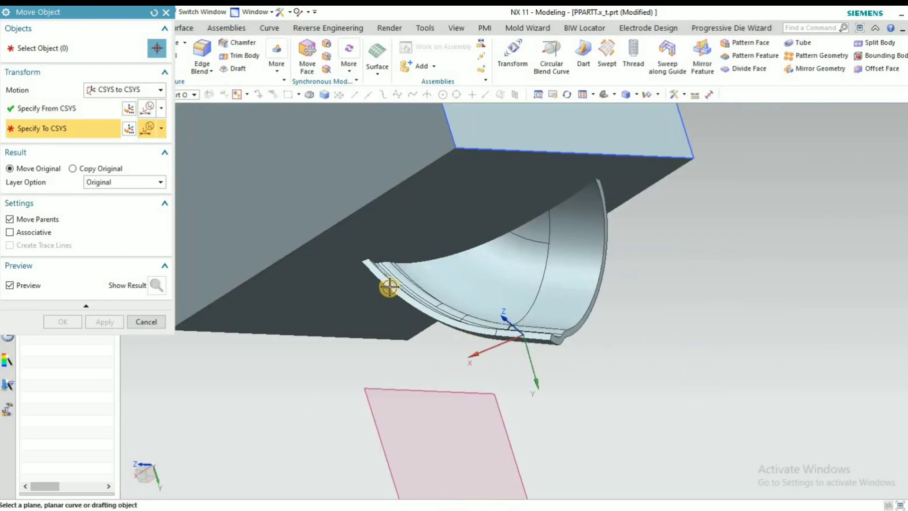
{"action": "left_click", "coordinate": [430, 289]}
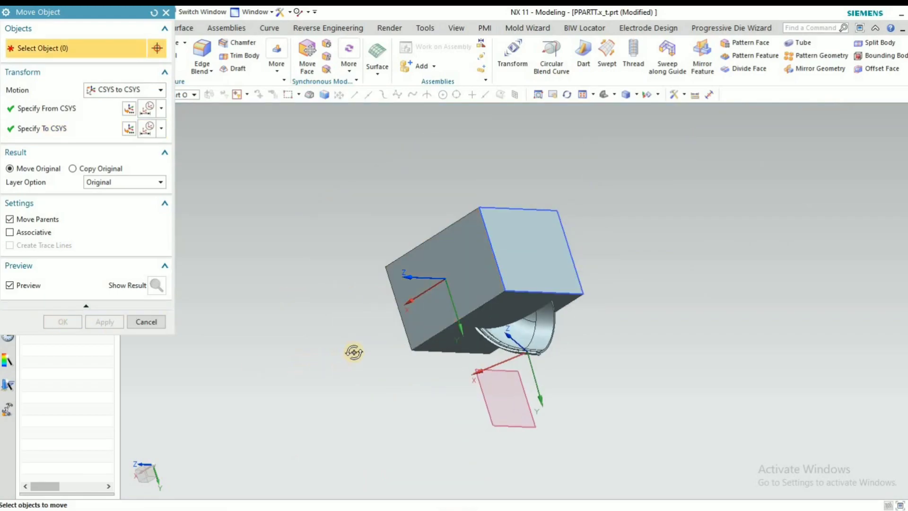
{"action": "middle_click_drag", "start_coordinate": [357, 349], "coordinate": [217, 323]}
{"action": "left_click", "coordinate": [146, 322]}
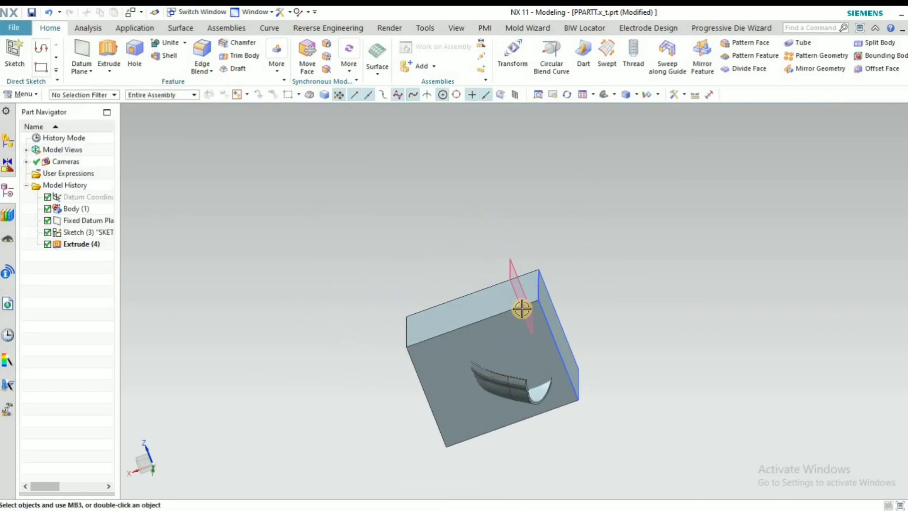
- Hide the block and the fixed datum plane so only the elbow body is displayed
{"action": "middle_click_drag", "start_coordinate": [522, 314], "coordinate": [543, 291]}
{"action": "left_click", "coordinate": [505, 294]}
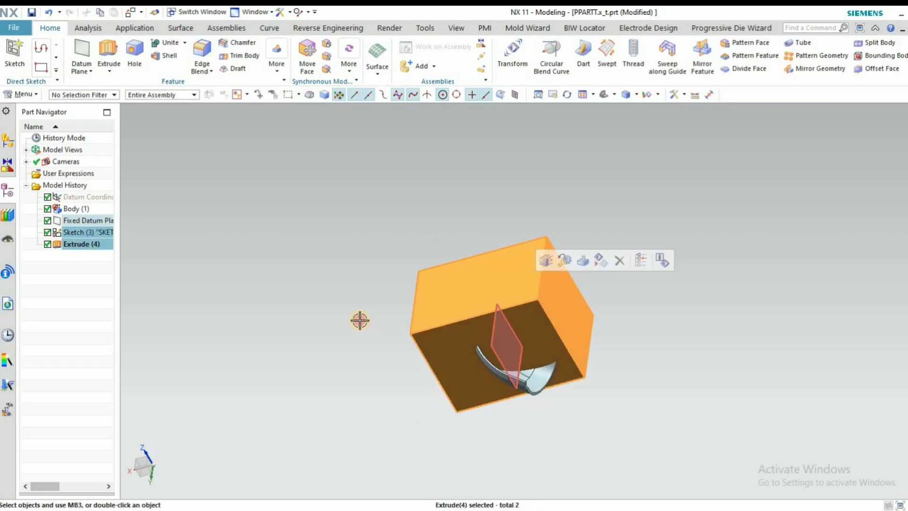
{"action": "key", "text": "ctrl+b"}
- Examine the alignment of the elbow's long rim faces and end face from several directions
{"action": "middle_click_drag", "start_coordinate": [378, 317], "coordinate": [390, 319]}
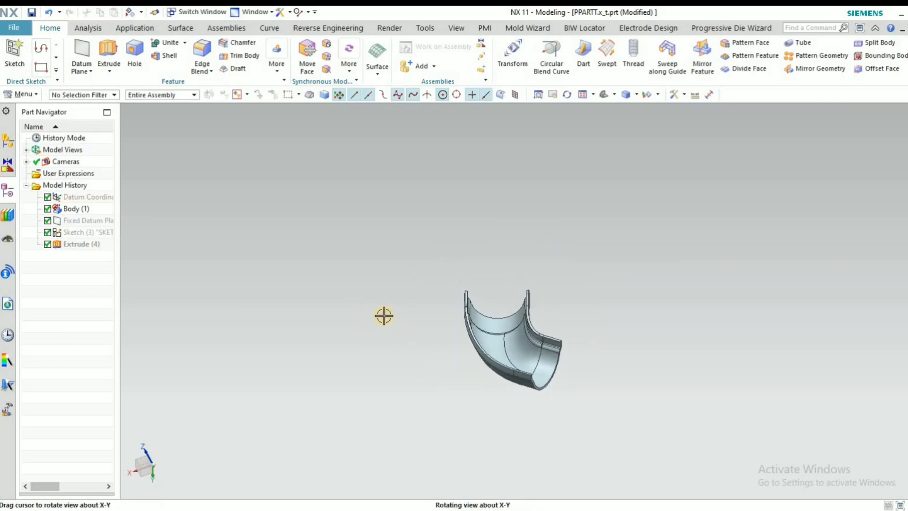
{"action": "scroll", "coordinate": [555, 299], "scroll_direction": "up", "scroll_amount": 10}
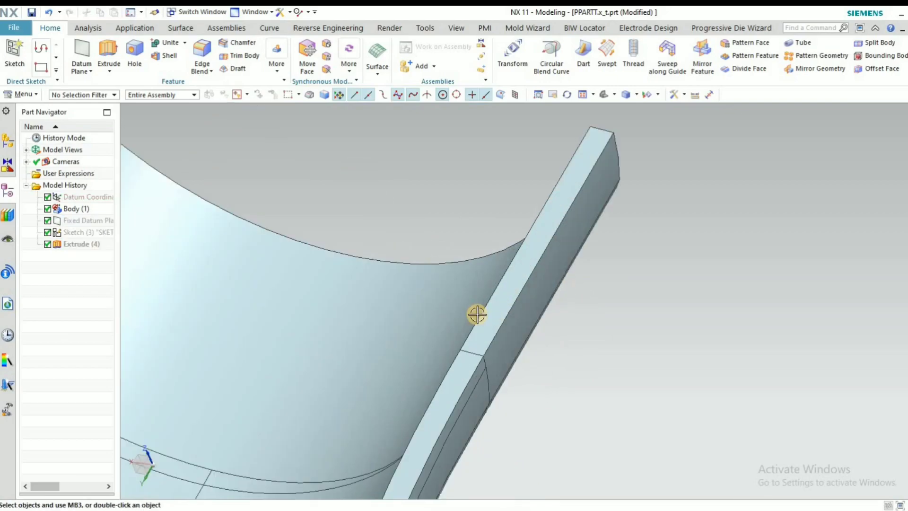
{"action": "scroll", "coordinate": [507, 287], "scroll_direction": "down", "scroll_amount": 10}
{"action": "middle_click_drag", "start_coordinate": [416, 292], "coordinate": [409, 304]}
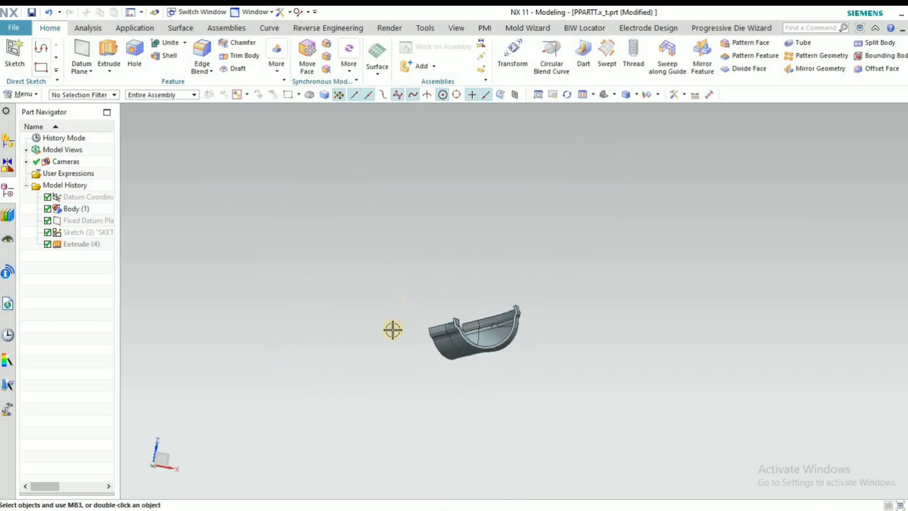
{"action": "middle_click_drag", "start_coordinate": [470, 381], "coordinate": [516, 370]}
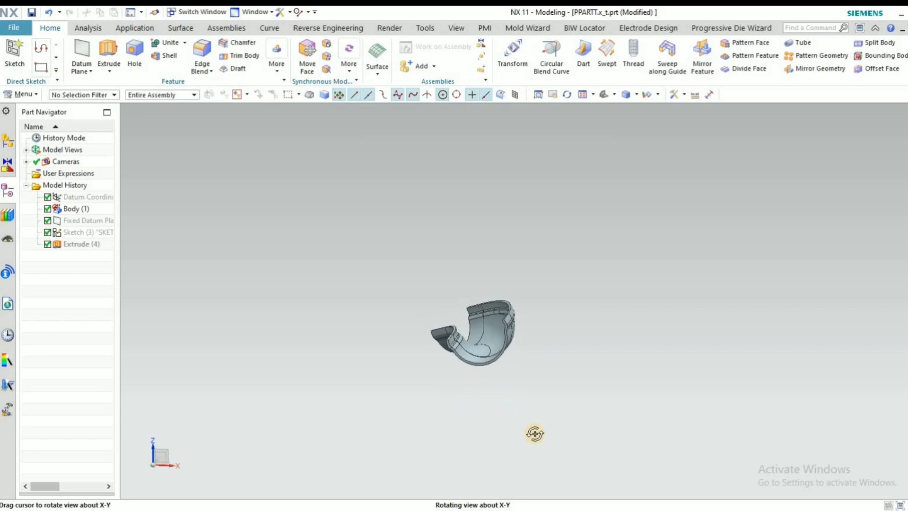
{"action": "scroll", "coordinate": [566, 326], "scroll_direction": "up", "scroll_amount": 5}
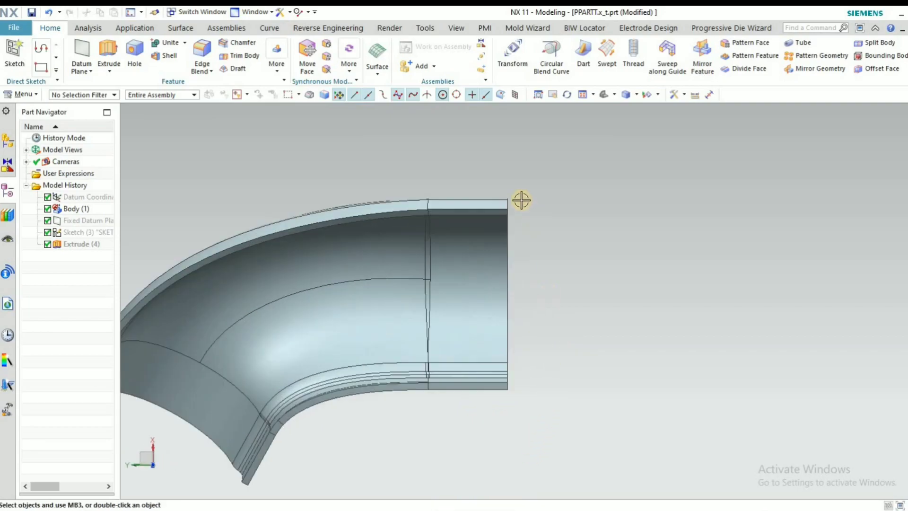
{"action": "middle_click_drag", "start_coordinate": [513, 321], "coordinate": [485, 314]}
- Show the hidden block again alongside the elbow body
{"action": "key", "text": "ctrl+shift+k"}
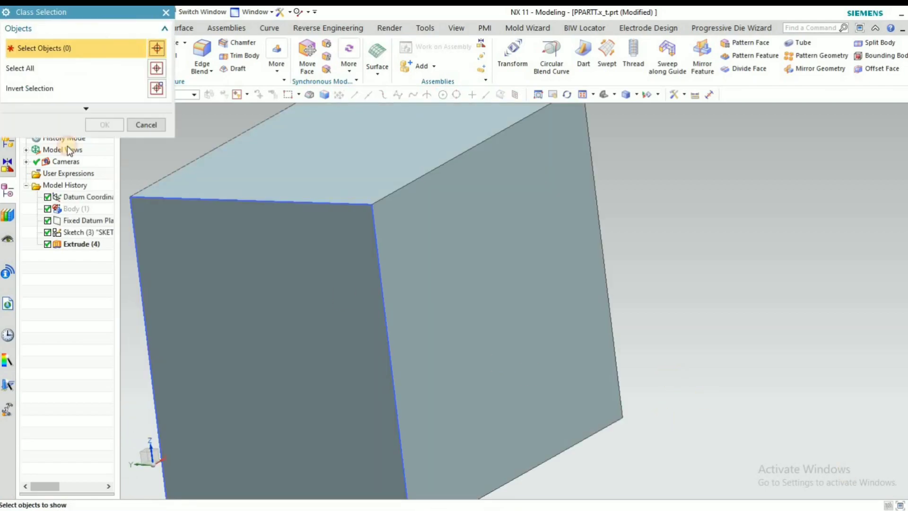
{"action": "left_click", "coordinate": [213, 222]}
{"action": "left_click", "coordinate": [98, 122]}
{"action": "scroll", "coordinate": [550, 290], "scroll_direction": "down", "scroll_amount": 4}
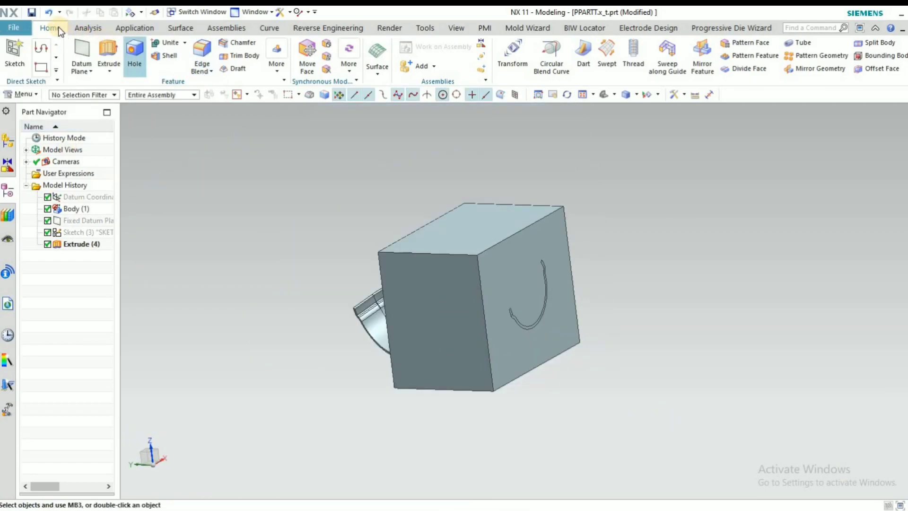
- Offset the block's top face inward by 47 mm
{"action": "left_click", "coordinate": [453, 223]}
{"action": "left_click_drag", "start_coordinate": [453, 220], "coordinate": [464, 301]}
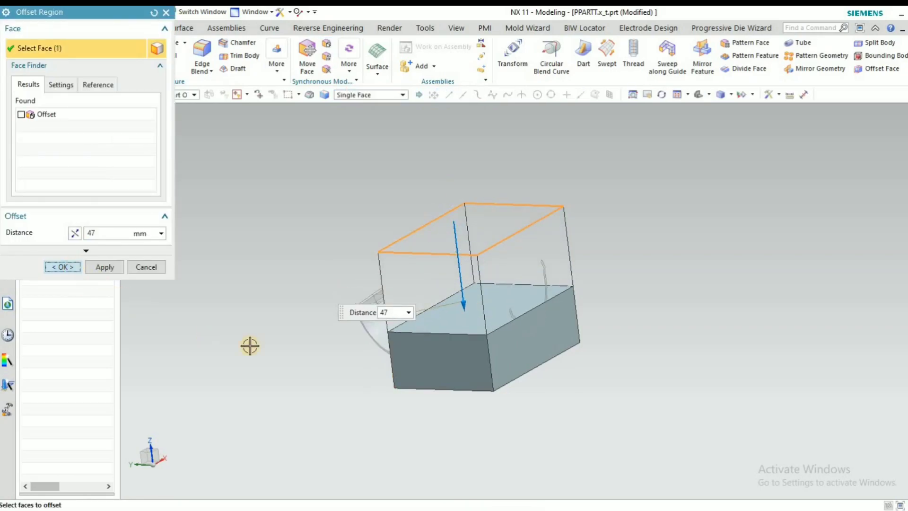
{"action": "middle_click", "coordinate": [288, 357]}
- Move the elbow body with CSYS to CSYS motion, from its flat rim face onto the block's top face
{"action": "scroll", "coordinate": [511, 300], "scroll_direction": "up", "scroll_amount": 5}
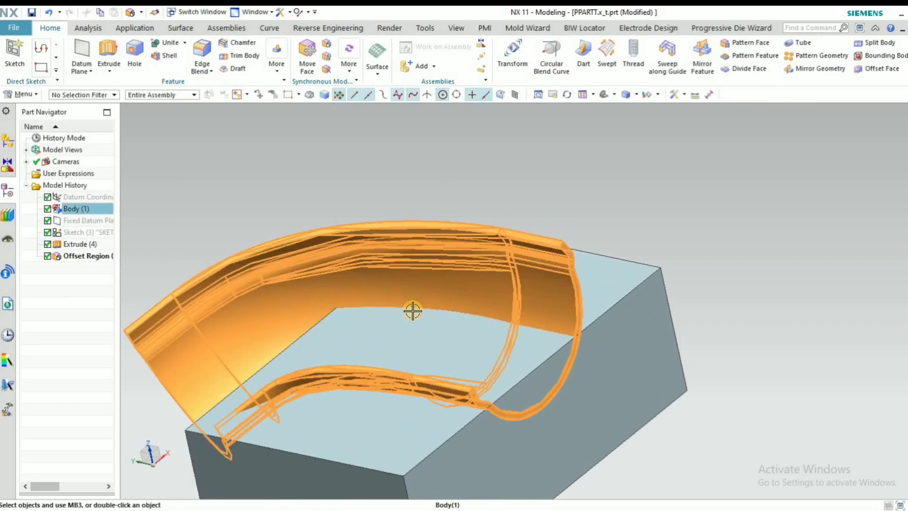
{"action": "key", "text": "ctrl+t"}
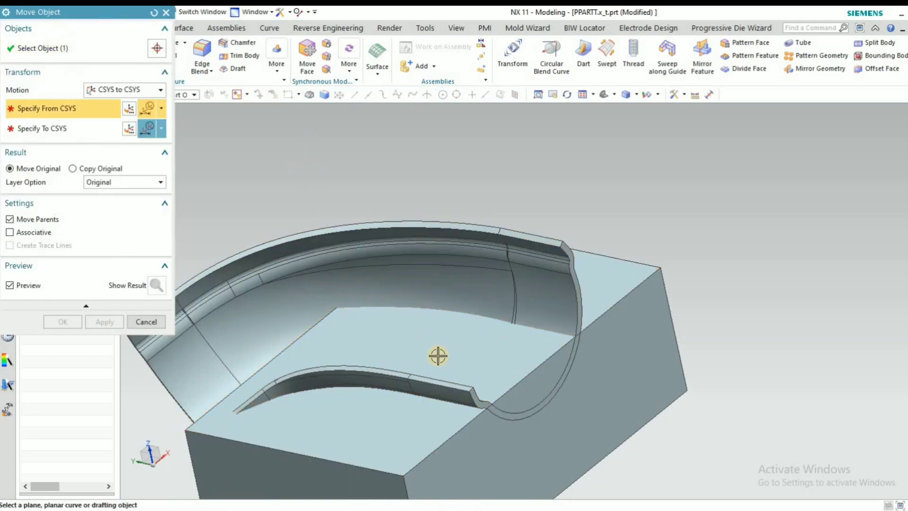
{"action": "left_click", "coordinate": [422, 377]}
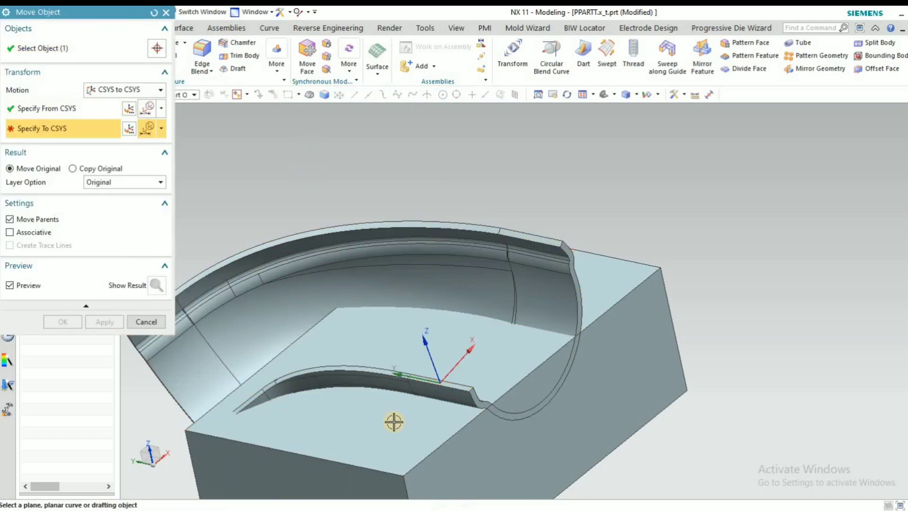
{"action": "left_click", "coordinate": [375, 398]}
{"action": "left_click", "coordinate": [59, 316]}
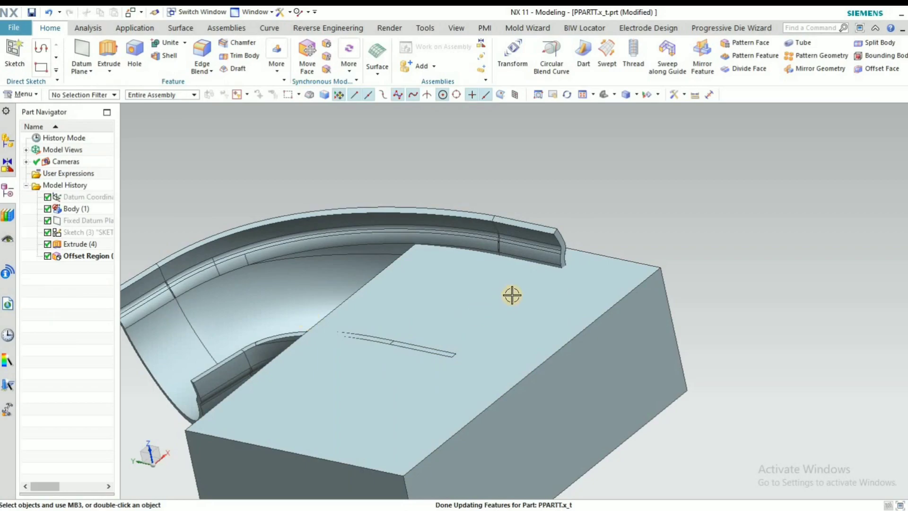
- Hide the block and check the orientation of the repositioned elbow body
{"action": "scroll", "coordinate": [509, 326], "scroll_direction": "down", "scroll_amount": 3}
{"action": "middle_click_drag", "start_coordinate": [507, 350], "coordinate": [422, 354]}
{"action": "left_click", "coordinate": [422, 354]}
{"action": "key", "text": "ctrl+b"}
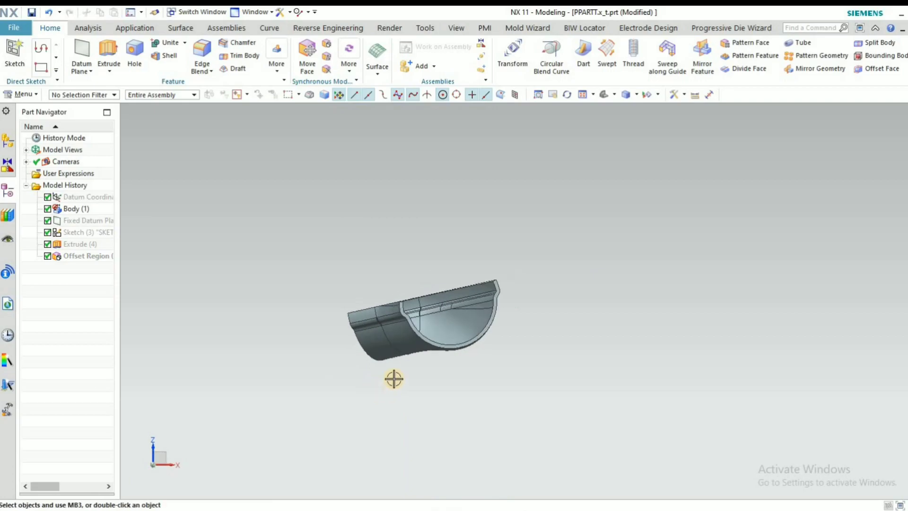
{"action": "middle_click_drag", "start_coordinate": [318, 402], "coordinate": [368, 396]}
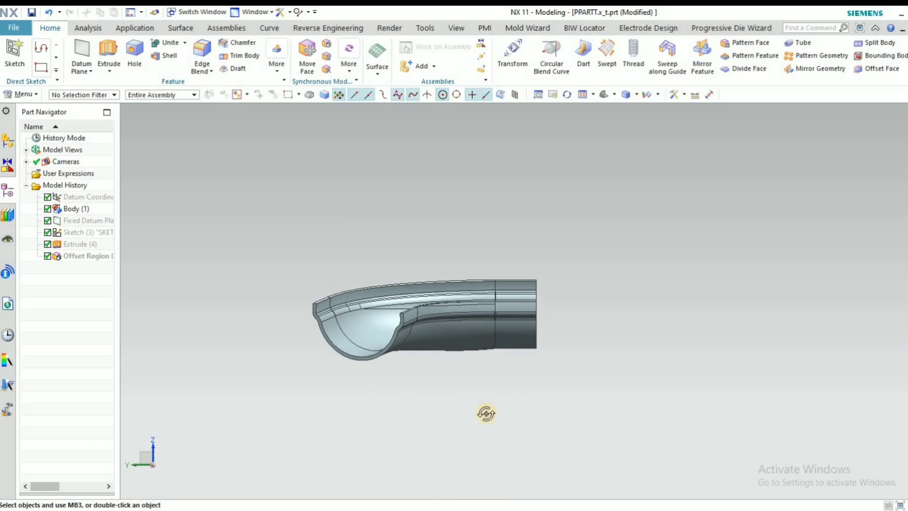
- Rotate the elbow body by 8 degrees with Angle motion, using the lowest point of its end-face edge as the axis point
{"action": "middle_click_drag", "start_coordinate": [486, 413], "coordinate": [468, 298]}
{"action": "middle_click_drag", "start_coordinate": [415, 325], "coordinate": [432, 333]}
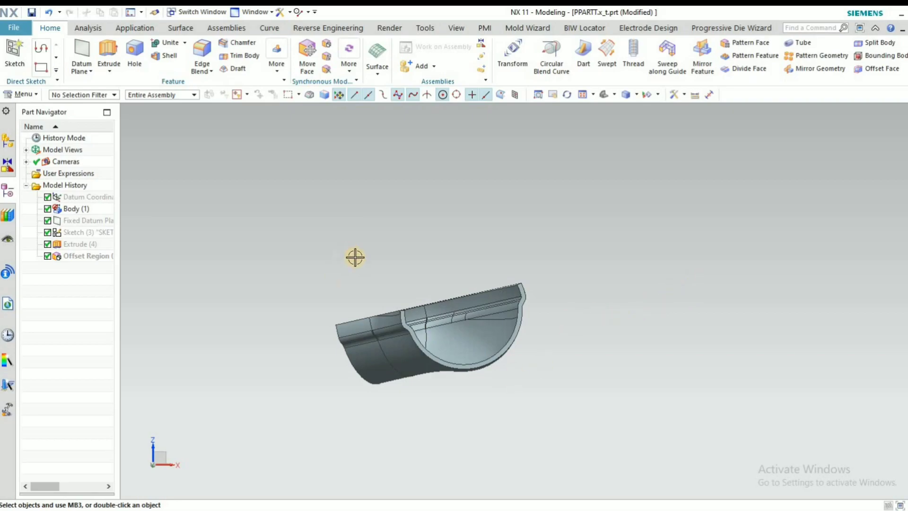
{"action": "scroll", "coordinate": [347, 252], "scroll_direction": "down", "scroll_amount": 1}
{"action": "left_click", "coordinate": [438, 320]}
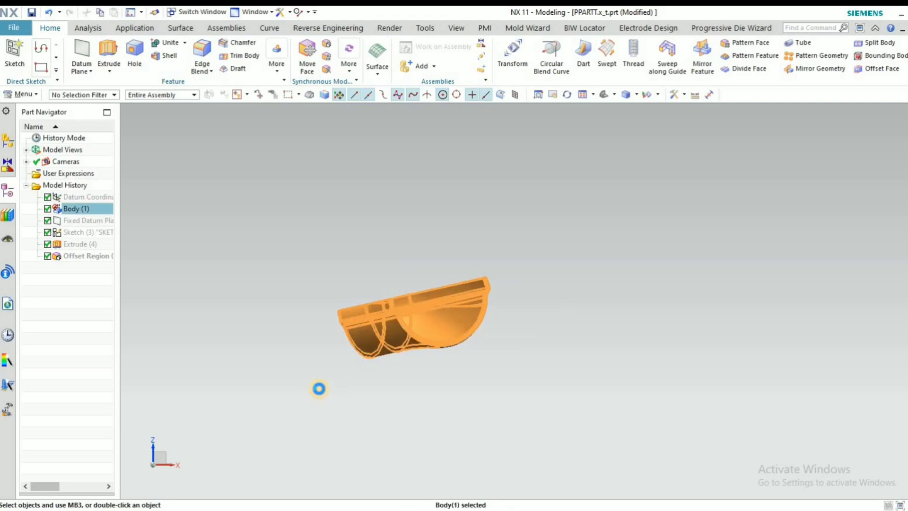
{"action": "key", "text": "ctrl+t"}
{"action": "left_click", "coordinate": [121, 91]}
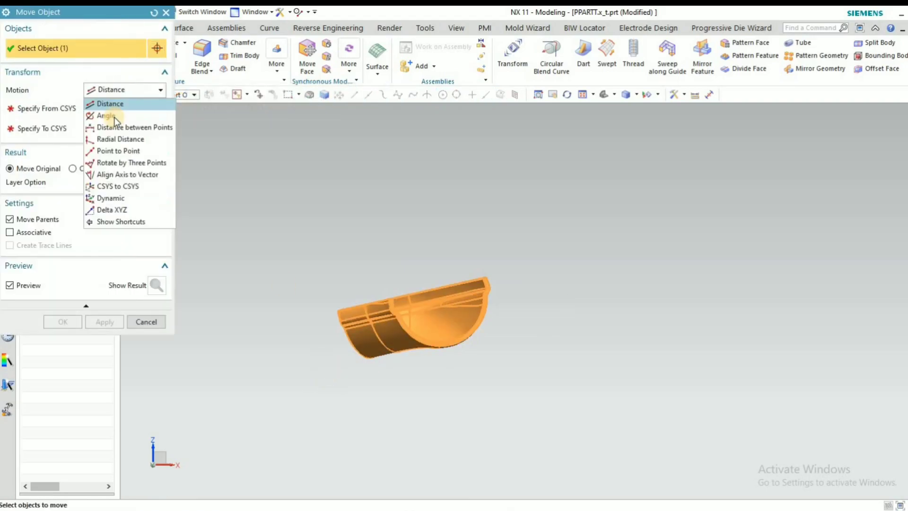
{"action": "left_click", "coordinate": [106, 116]}
{"action": "left_click", "coordinate": [443, 345]}
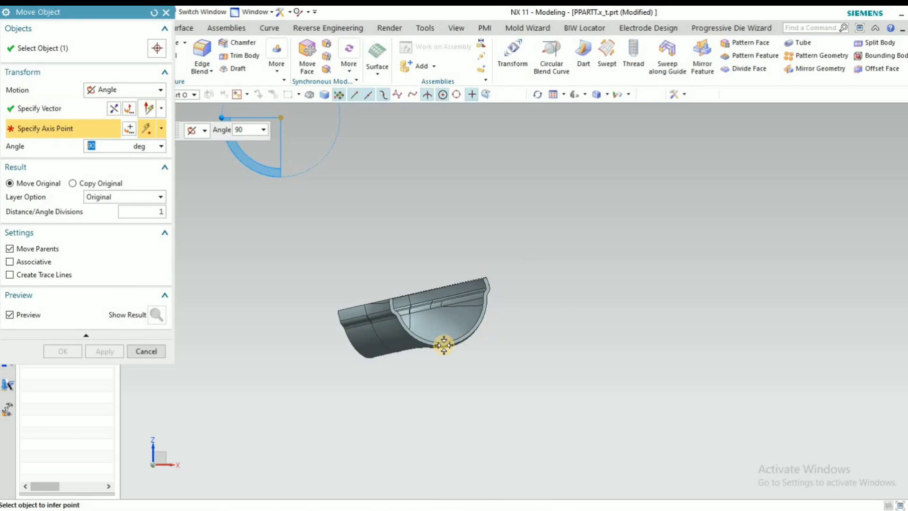
{"action": "left_click", "coordinate": [443, 349]}
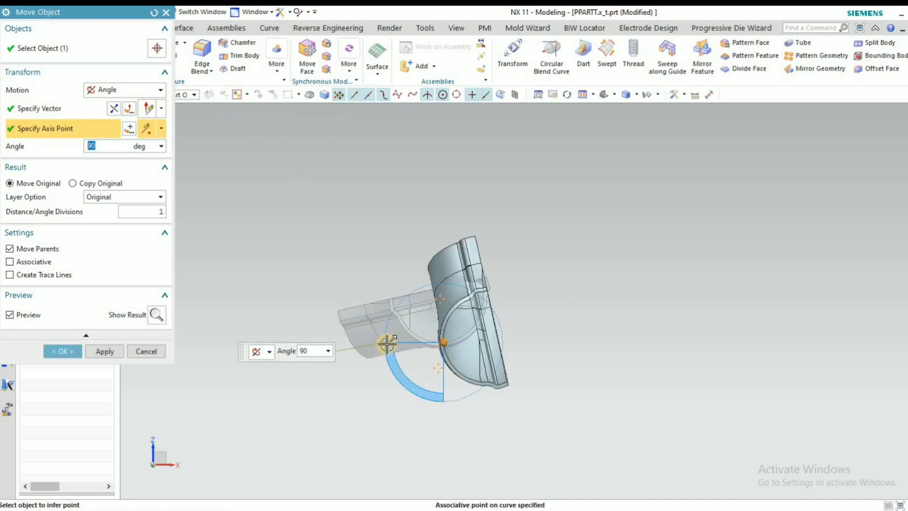
{"action": "left_click_drag", "start_coordinate": [411, 312], "coordinate": [441, 385]}
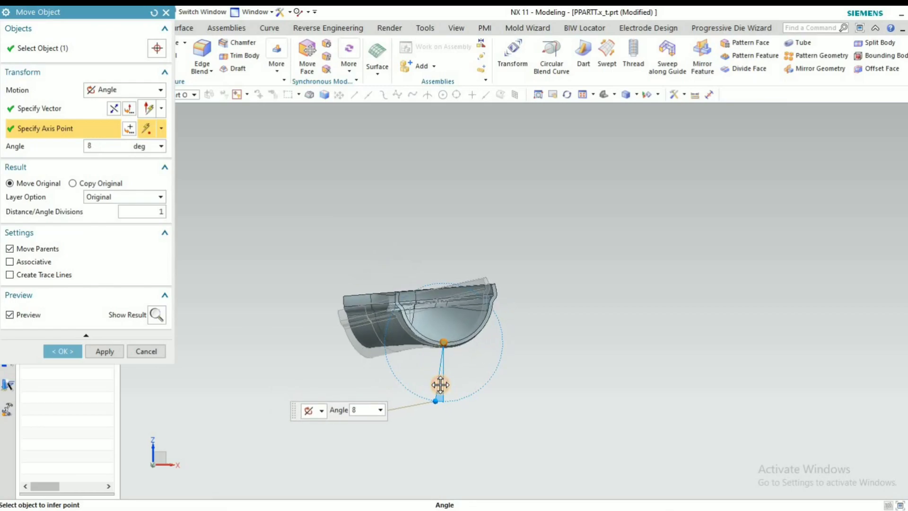
- Inspect the rotation preview against the original position from several sides and accept the move
{"action": "scroll", "coordinate": [440, 288], "scroll_direction": "up", "scroll_amount": 5}
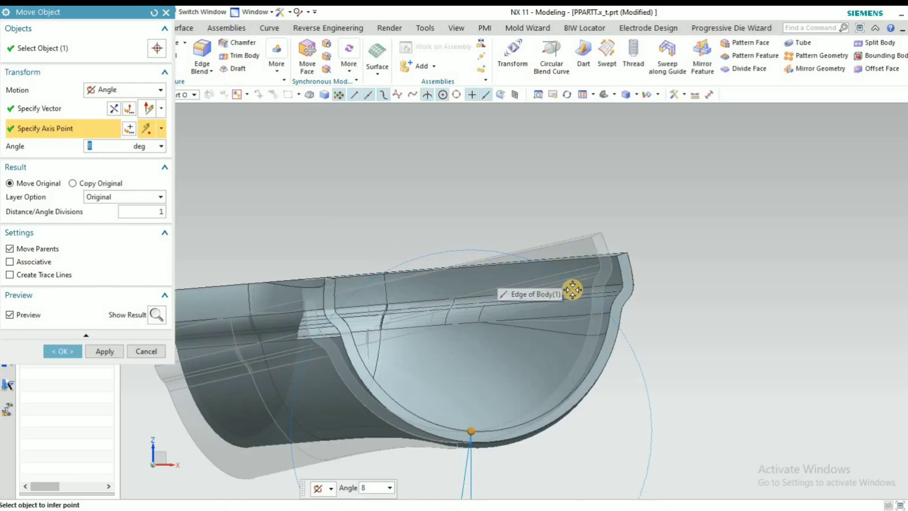
{"action": "scroll", "coordinate": [520, 260], "scroll_direction": "down", "scroll_amount": 5}
{"action": "mouse_move", "coordinate": [495, 237]}
{"action": "middle_mouse_down"}
{"action": "mouse_move", "coordinate": [518, 327]}
{"action": "mouse_move", "coordinate": [493, 258]}
{"action": "mouse_move", "coordinate": [497, 189]}
{"action": "mouse_move", "coordinate": [507, 249]}
{"action": "middle_mouse_up"}
{"action": "key", "text": "F8"}
{"action": "scroll", "coordinate": [568, 287], "scroll_direction": "up", "scroll_amount": 4}
{"action": "scroll", "coordinate": [568, 287], "scroll_direction": "down", "scroll_amount": 3}
{"action": "middle_click_drag", "start_coordinate": [674, 282], "coordinate": [762, 304]}
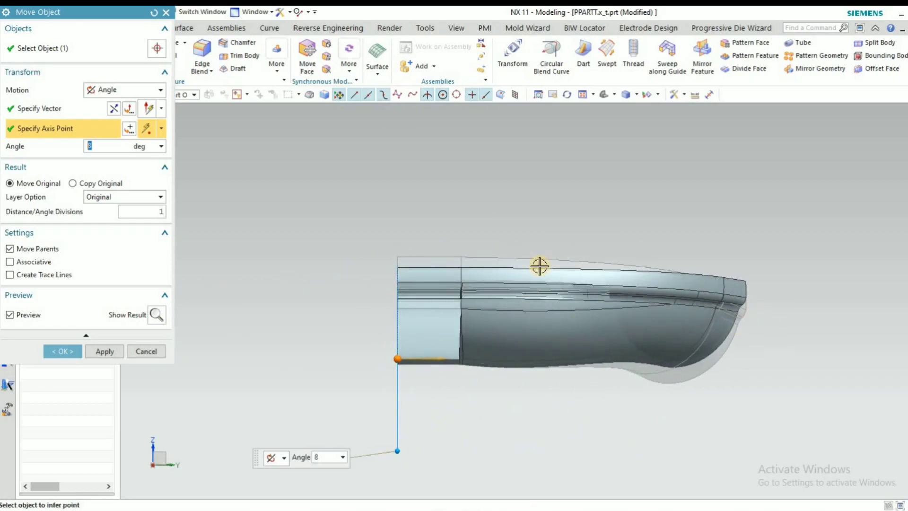
{"action": "middle_click_drag", "start_coordinate": [566, 232], "coordinate": [544, 294]}
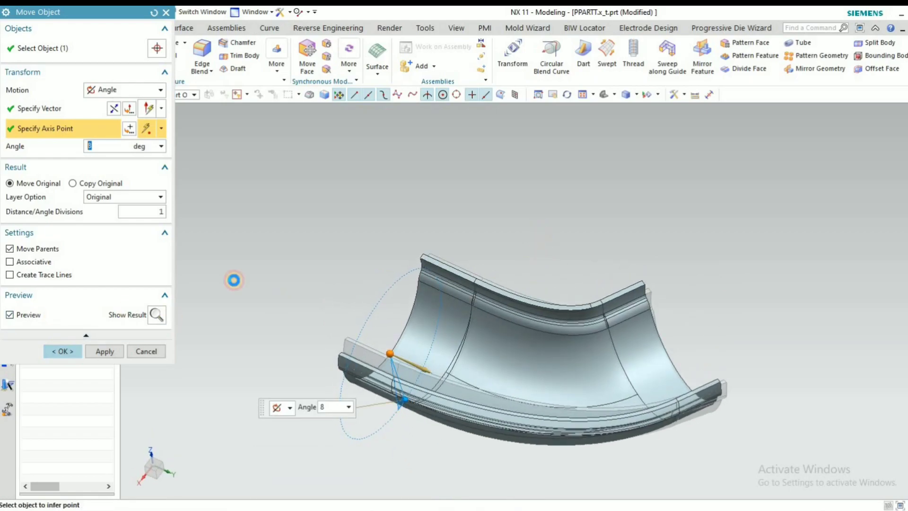
{"action": "middle_click", "coordinate": [234, 280]}
{"action": "mouse_move", "coordinate": [314, 290]}
{"action": "middle_mouse_down"}
{"action": "mouse_move", "coordinate": [310, 271]}
{"action": "mouse_move", "coordinate": [370, 251]}
{"action": "mouse_move", "coordinate": [395, 262]}
{"action": "mouse_move", "coordinate": [391, 270]}
{"action": "mouse_move", "coordinate": [364, 253]}
{"action": "mouse_move", "coordinate": [296, 306]}
{"action": "mouse_move", "coordinate": [302, 318]}
{"action": "mouse_move", "coordinate": [304, 290]}
{"action": "middle_mouse_up"}
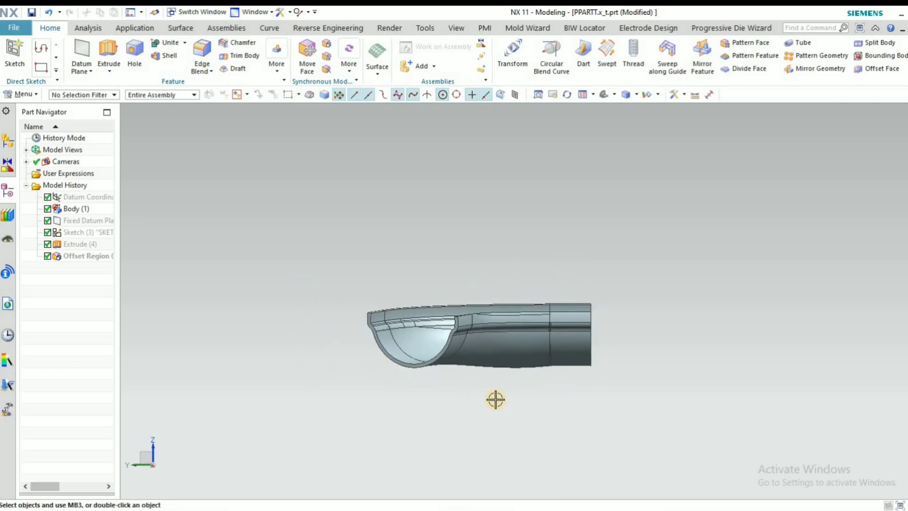
- Check the rotated elbow body's end and rim orientation against the coordinate axes
{"action": "middle_click_drag", "start_coordinate": [491, 400], "coordinate": [414, 382]}
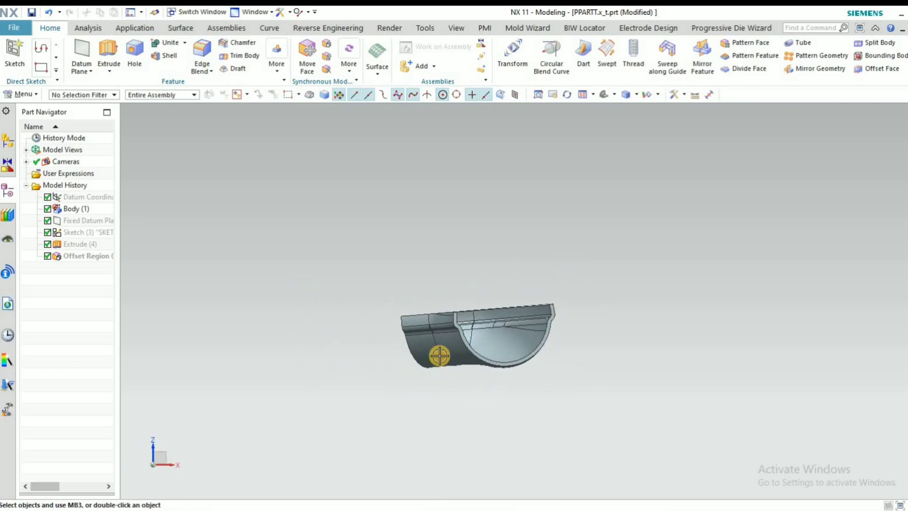
{"action": "scroll", "coordinate": [476, 211], "scroll_direction": "up", "scroll_amount": 5}
{"action": "scroll", "coordinate": [419, 293], "scroll_direction": "down", "scroll_amount": 5}
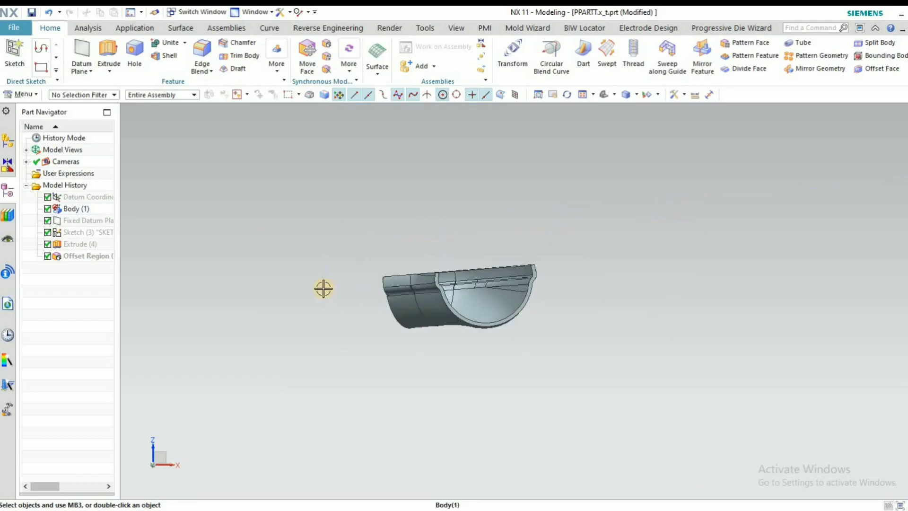
{"action": "middle_click_drag", "start_coordinate": [442, 369], "coordinate": [493, 411]}
{"action": "key", "text": "F8"}
{"action": "middle_click_drag", "start_coordinate": [460, 354], "coordinate": [416, 265]}
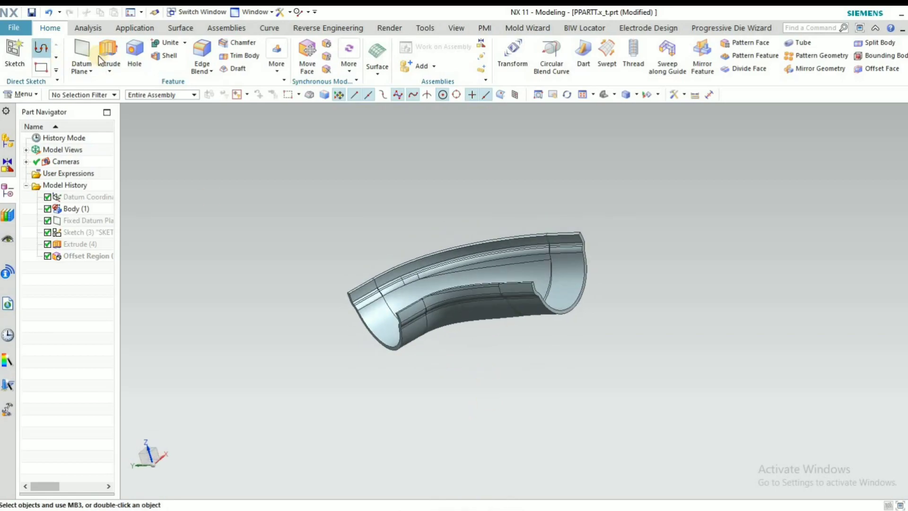
- Extract the outer faces of the elbow body as a sheet with Extract Geometry, using the Face Chain option
{"action": "left_click", "coordinate": [185, 28]}
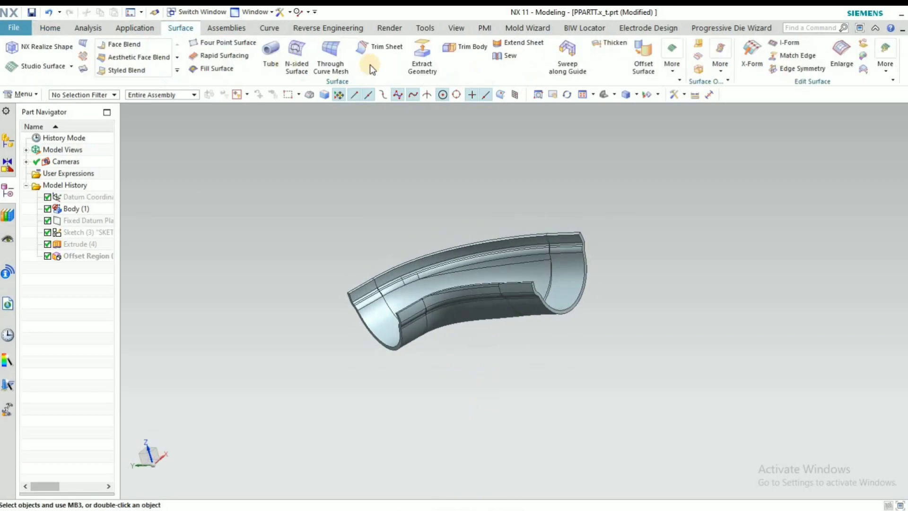
{"action": "left_click", "coordinate": [407, 61]}
{"action": "scroll", "coordinate": [464, 246], "scroll_direction": "up", "scroll_amount": 5}
{"action": "left_click", "coordinate": [478, 251]}
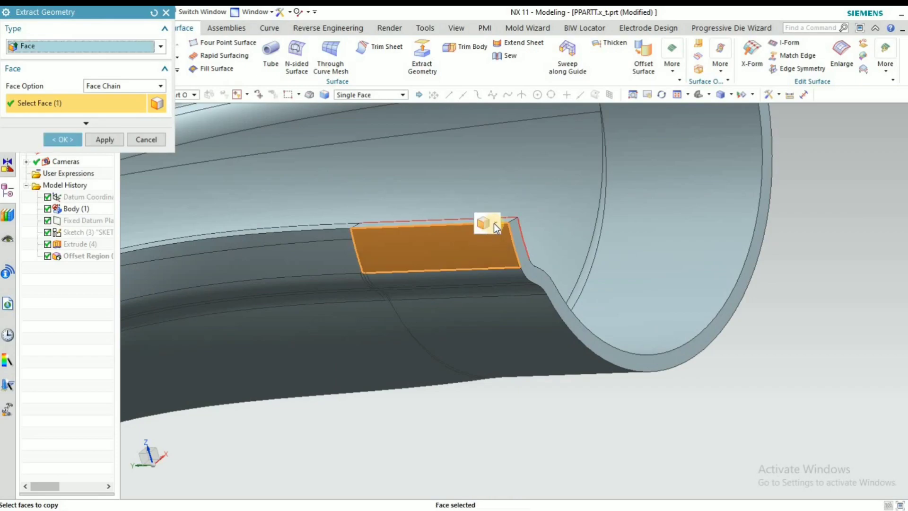
{"action": "left_click", "coordinate": [496, 224]}
{"action": "left_click", "coordinate": [505, 258]}
{"action": "scroll", "coordinate": [338, 356], "scroll_direction": "down", "scroll_amount": 5}
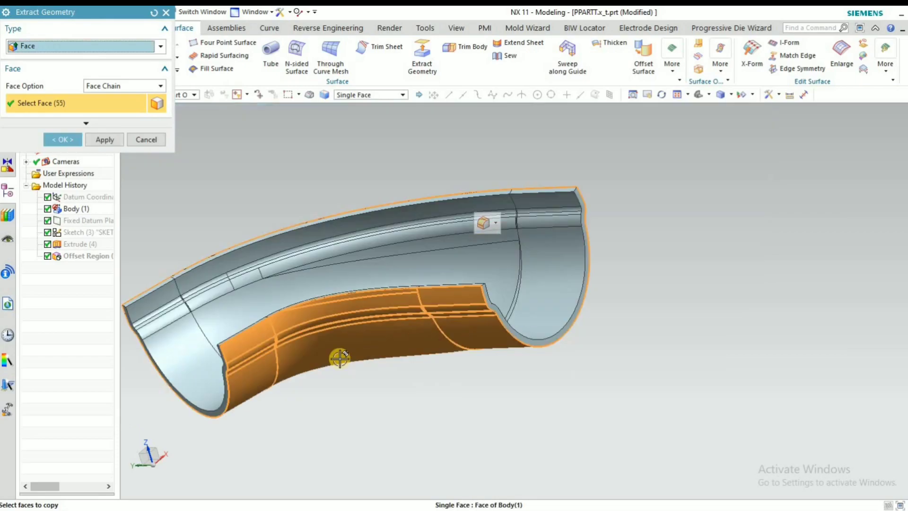
{"action": "middle_click_drag", "start_coordinate": [382, 227], "coordinate": [331, 307]}
{"action": "left_click", "coordinate": [63, 139]}
- Hide the solid elbow body so that only the extracted sheet stays displayed
{"action": "left_click", "coordinate": [217, 259]}
{"action": "key", "text": "ctrl+b"}
{"action": "middle_click_drag", "start_coordinate": [381, 388], "coordinate": [473, 189]}
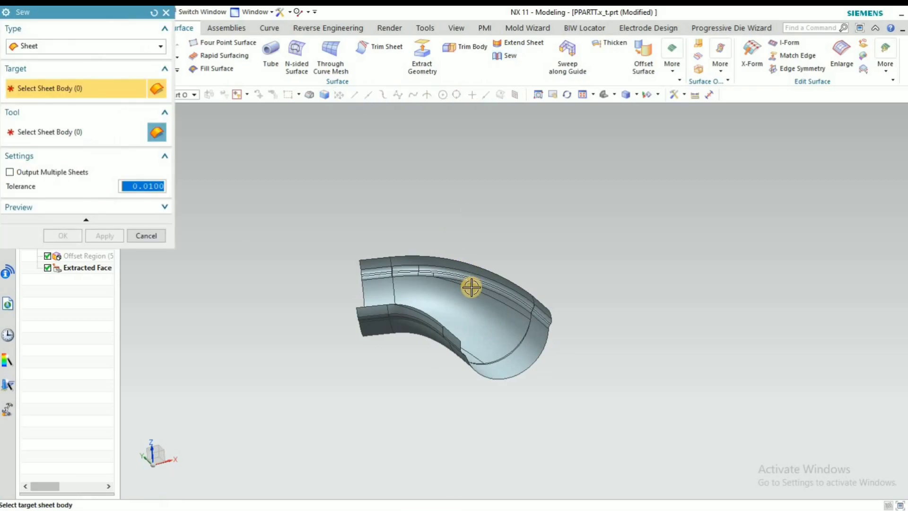
{"action": "left_click", "coordinate": [141, 237]}
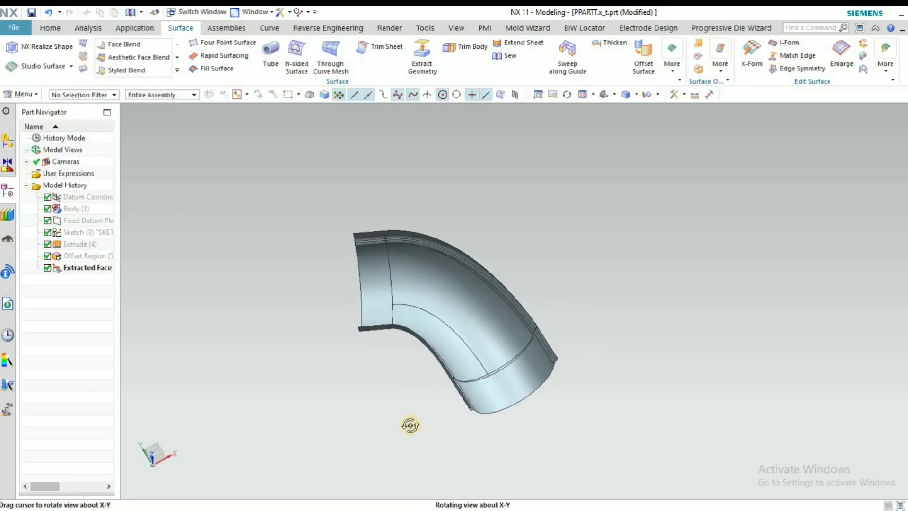
{"action": "middle_click_drag", "start_coordinate": [410, 426], "coordinate": [379, 246]}
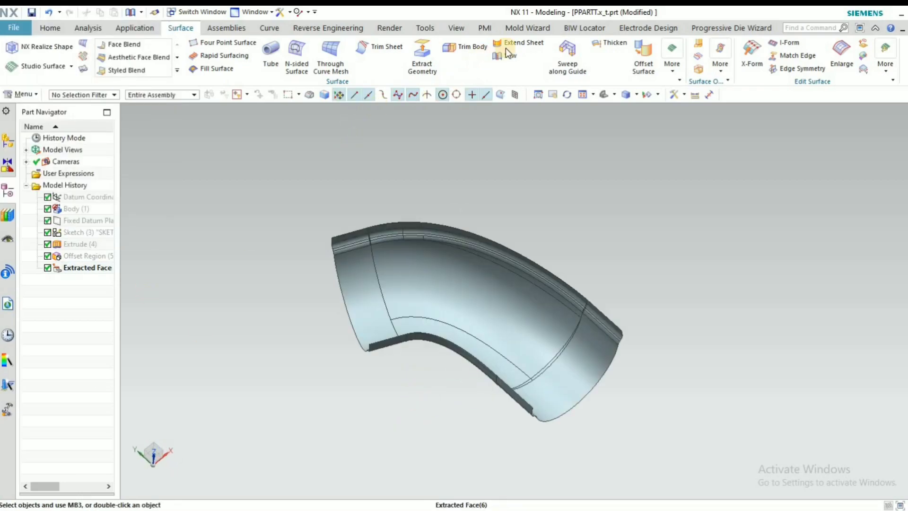
{"action": "scroll", "coordinate": [301, 260], "scroll_direction": "up", "scroll_amount": 3}
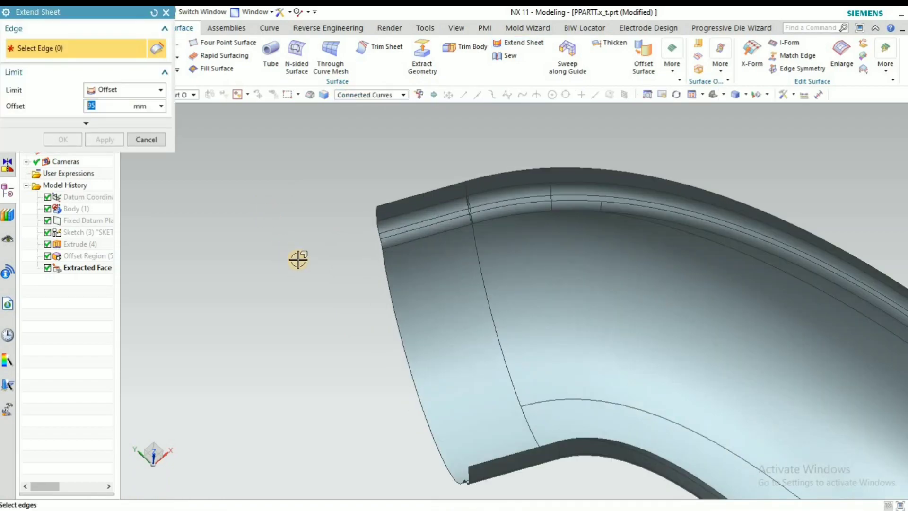
{"action": "scroll", "coordinate": [367, 218], "scroll_direction": "up", "scroll_amount": 3}
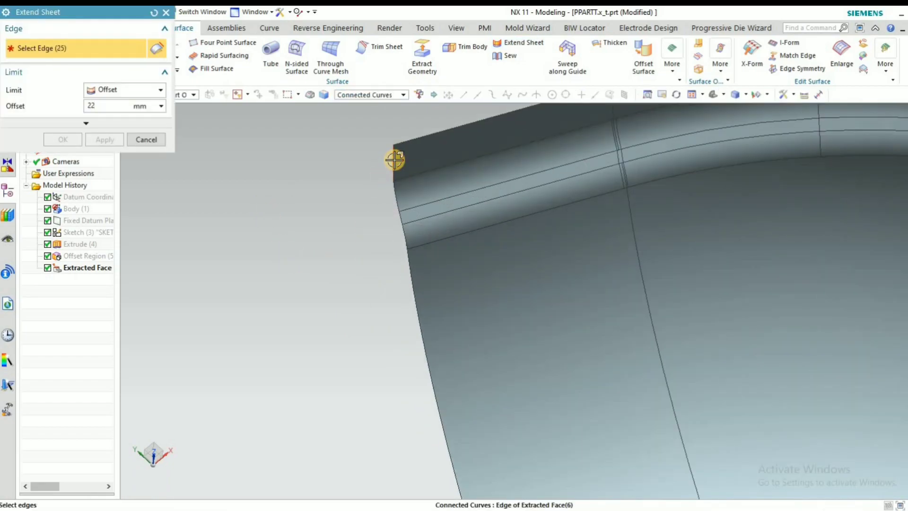
{"action": "left_click", "coordinate": [394, 160]}
{"action": "scroll", "coordinate": [367, 211], "scroll_direction": "down", "scroll_amount": 4}
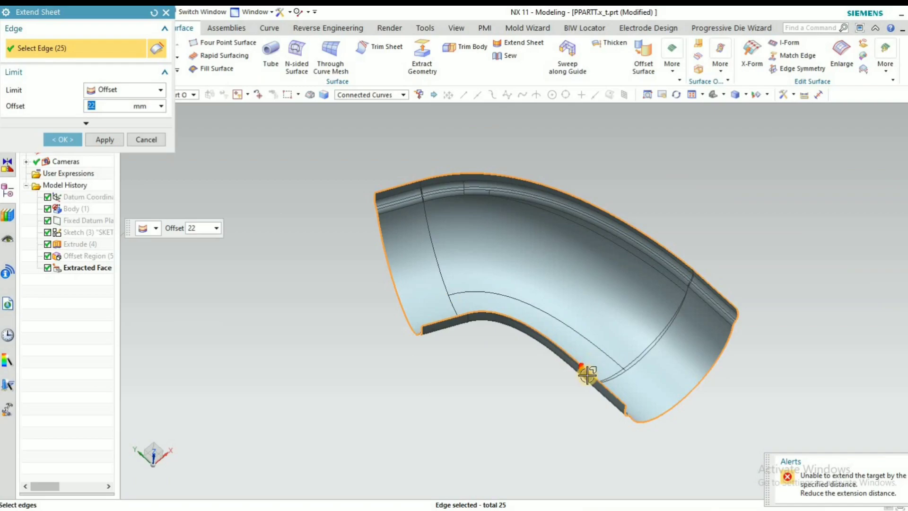
{"action": "scroll", "coordinate": [588, 375], "scroll_direction": "up", "scroll_amount": 6}
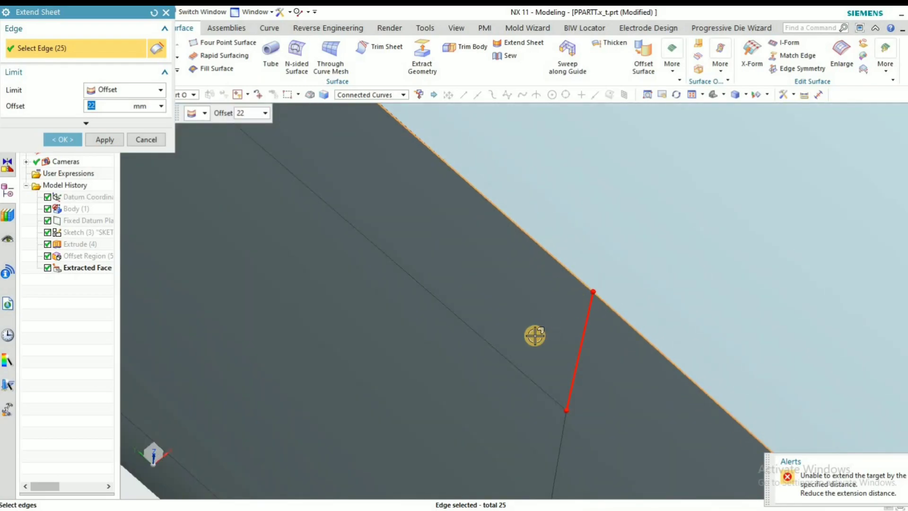
{"action": "scroll", "coordinate": [416, 314], "scroll_direction": "down", "scroll_amount": 6}
{"action": "left_click", "coordinate": [146, 140]}
{"action": "scroll", "coordinate": [509, 264], "scroll_direction": "down", "scroll_amount": 3}
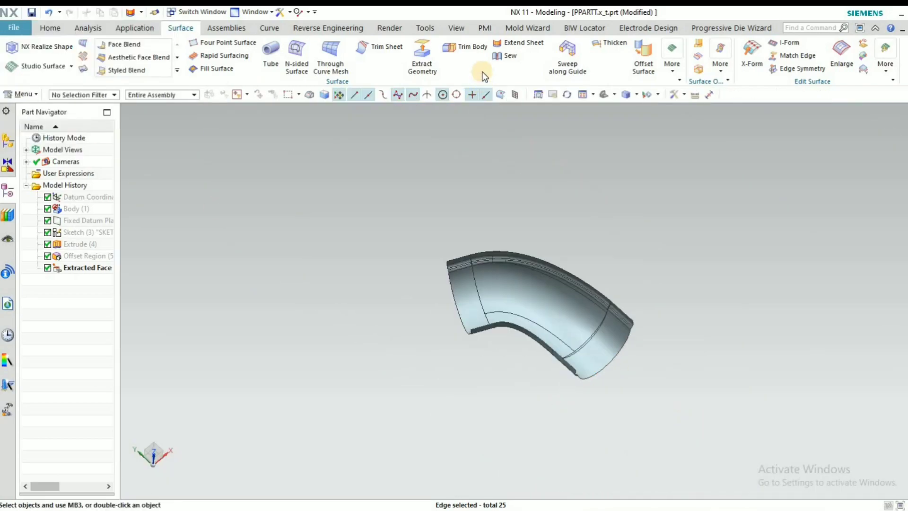
- With Extend Sheet at a 95 mm offset, pick the first edges of one open end using single-curve selection
{"action": "left_click", "coordinate": [515, 44]}
{"action": "left_click", "coordinate": [365, 96]}
{"action": "left_click", "coordinate": [365, 106]}
{"action": "scroll", "coordinate": [446, 209], "scroll_direction": "up", "scroll_amount": 6}
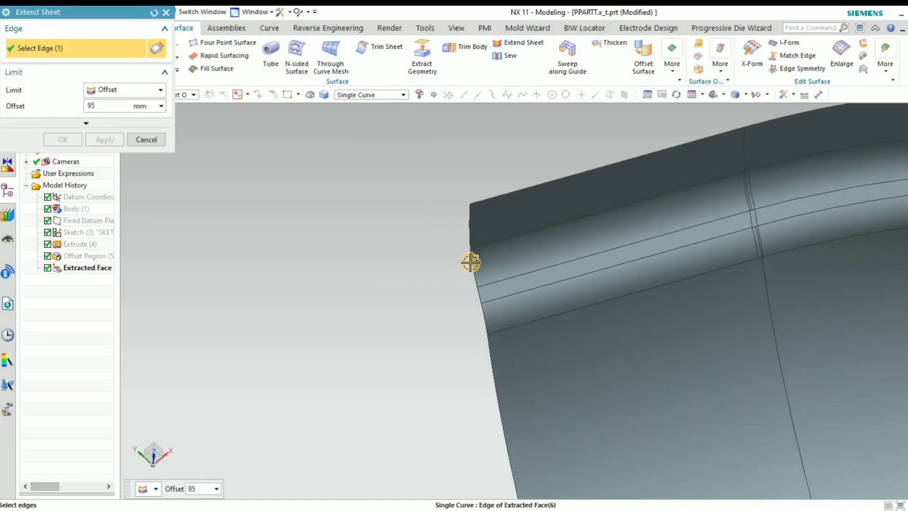
{"action": "left_click", "coordinate": [470, 262]}
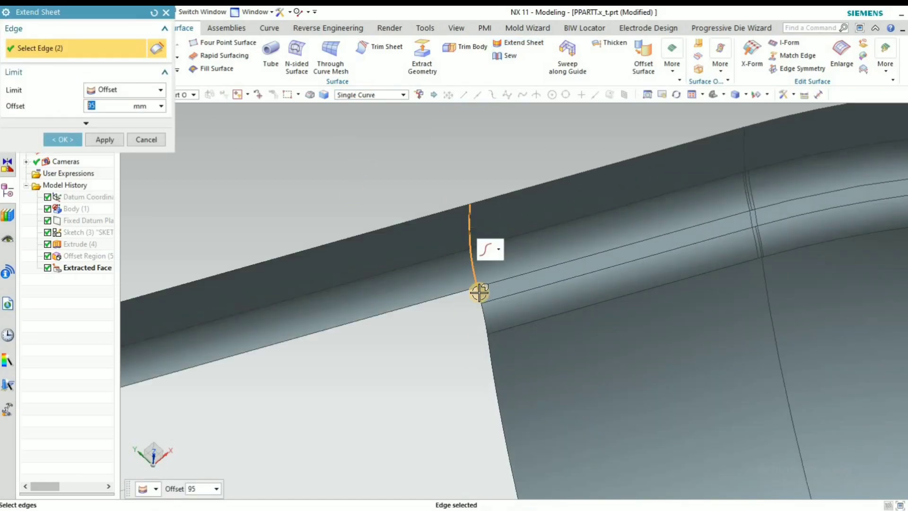
{"action": "left_click", "coordinate": [485, 322]}
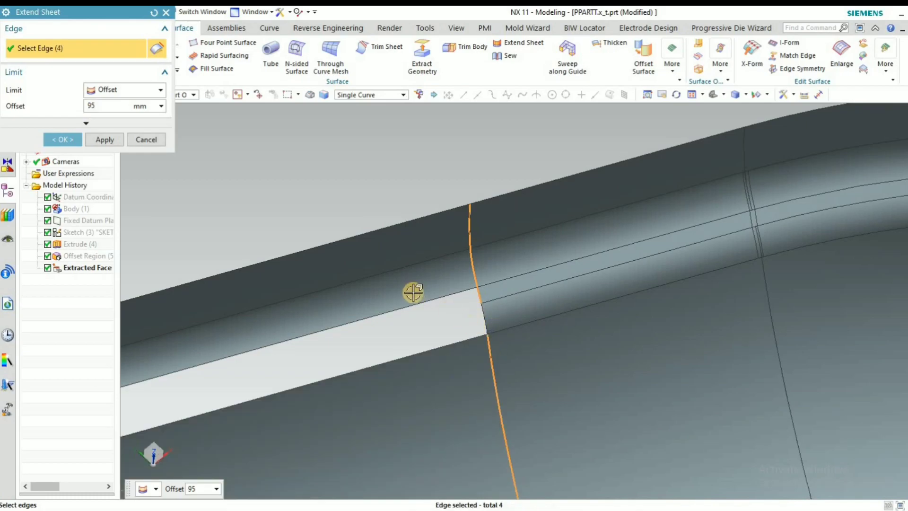
- Add the remaining edges across the same open end and extend the sheet there by 95 mm
{"action": "scroll", "coordinate": [425, 300], "scroll_direction": "down", "scroll_amount": 3}
{"action": "middle_click_drag", "start_coordinate": [425, 300], "coordinate": [403, 302]}
{"action": "scroll", "coordinate": [404, 333], "scroll_direction": "up", "scroll_amount": 4}
{"action": "left_click", "coordinate": [402, 337]}
{"action": "scroll", "coordinate": [403, 337], "scroll_direction": "down", "scroll_amount": 4}
{"action": "scroll", "coordinate": [403, 303], "scroll_direction": "up", "scroll_amount": 5}
{"action": "left_click", "coordinate": [440, 296]}
{"action": "left_click", "coordinate": [463, 340]}
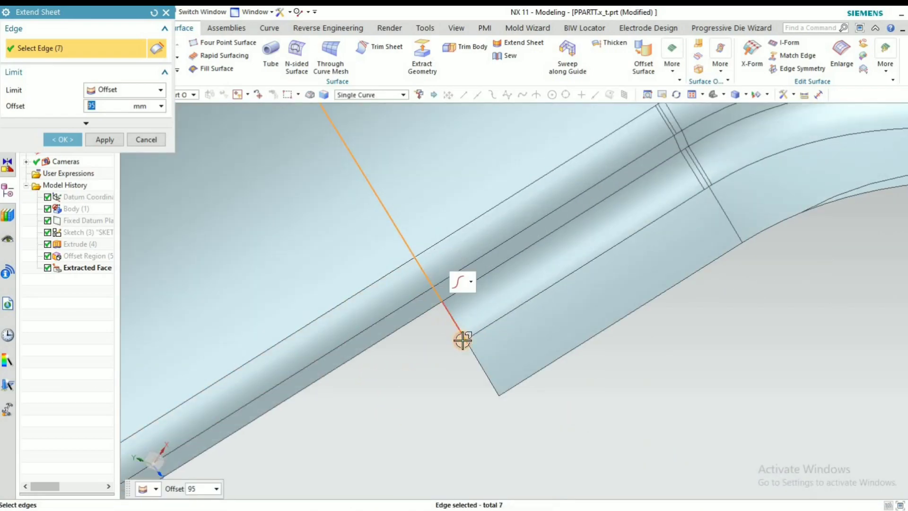
{"action": "left_click", "coordinate": [462, 340]}
{"action": "left_click", "coordinate": [480, 367]}
{"action": "left_click", "coordinate": [105, 140]}
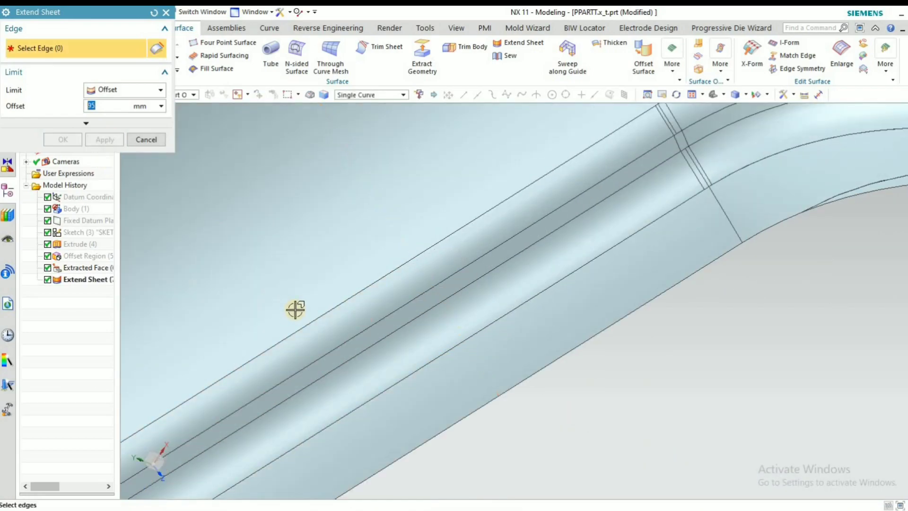
{"action": "scroll", "coordinate": [294, 308], "scroll_direction": "down", "scroll_amount": 3}
{"action": "middle_click_drag", "start_coordinate": [321, 318], "coordinate": [218, 314]}
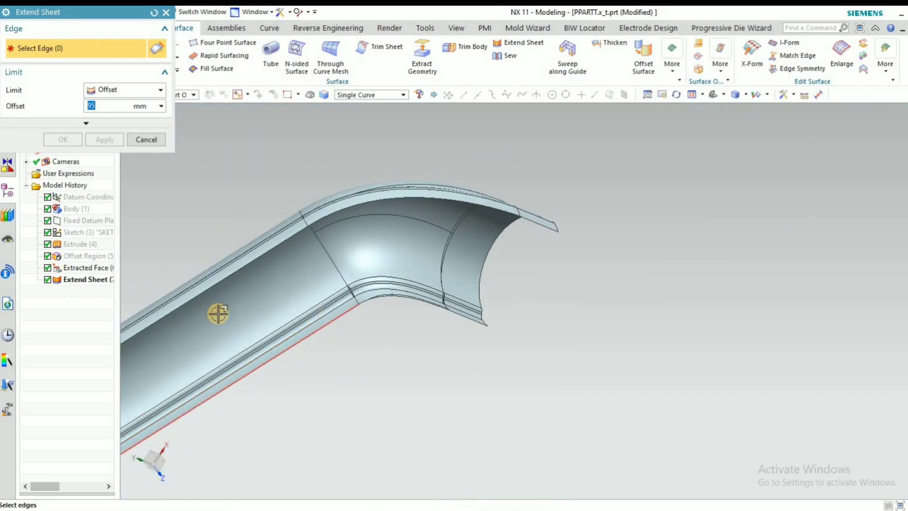
{"action": "left_click", "coordinate": [147, 140]}
- Start another 95 mm Extend Sheet and pick the rim and profile edges along one side of the opposite open end
{"action": "middle_click_drag", "start_coordinate": [392, 349], "coordinate": [499, 286]}
{"action": "scroll", "coordinate": [447, 273], "scroll_direction": "up", "scroll_amount": 3}
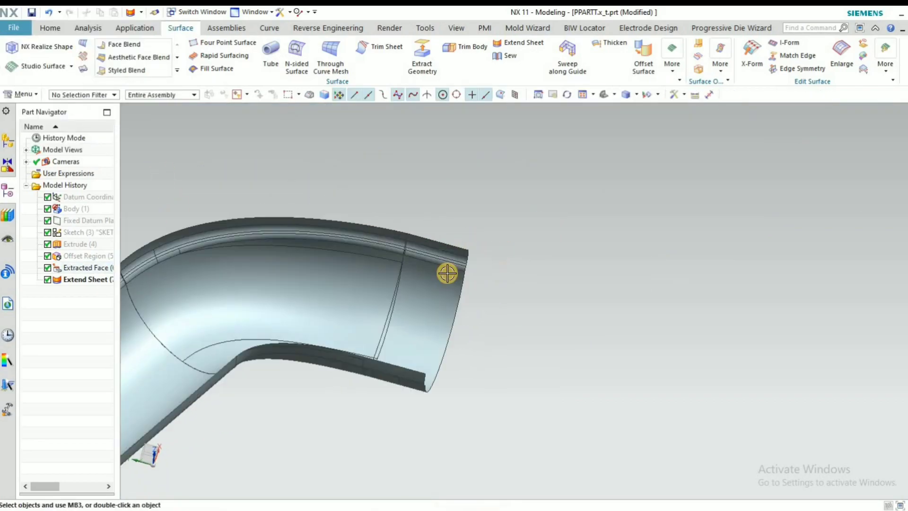
{"action": "scroll", "coordinate": [447, 273], "scroll_direction": "up", "scroll_amount": 3}
{"action": "left_click", "coordinate": [518, 42]}
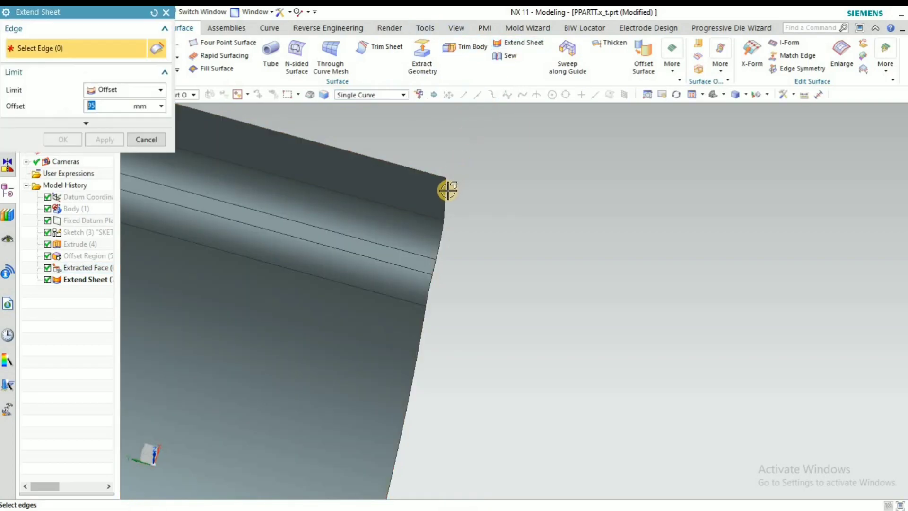
{"action": "left_click", "coordinate": [443, 207]}
{"action": "left_click", "coordinate": [439, 239]}
{"action": "left_click", "coordinate": [433, 266]}
{"action": "left_click", "coordinate": [428, 291]}
{"action": "left_click", "coordinate": [424, 310]}
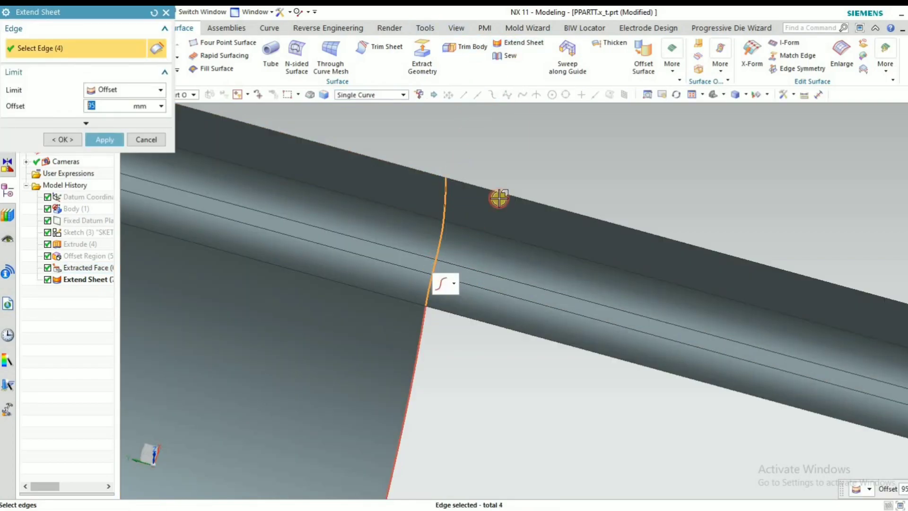
- Pick the opposite rim's profile edges to complete the second open end's selection and extend the sheet there by 95 mm
{"action": "scroll", "coordinate": [506, 188], "scroll_direction": "down", "scroll_amount": 4}
{"action": "scroll", "coordinate": [425, 257], "scroll_direction": "down", "scroll_amount": 5}
{"action": "middle_click_drag", "start_coordinate": [385, 319], "coordinate": [456, 318]}
{"action": "scroll", "coordinate": [475, 274], "scroll_direction": "up", "scroll_amount": 6}
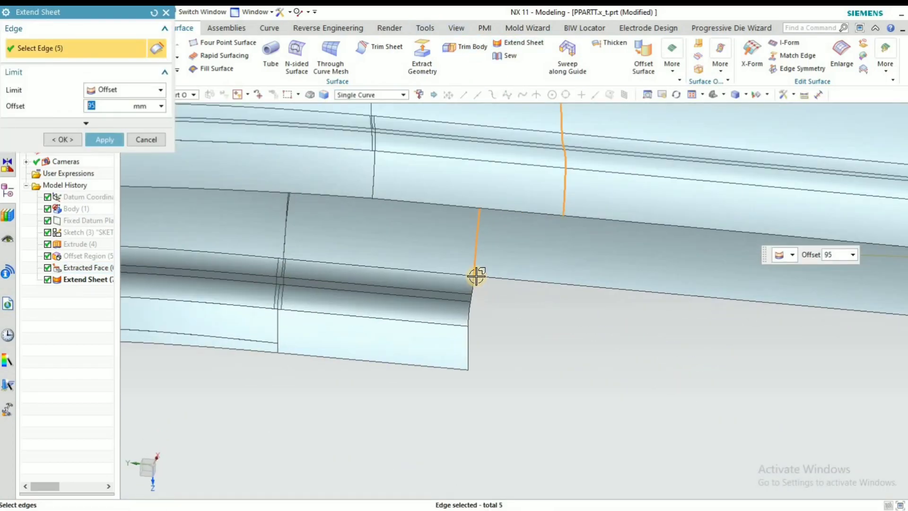
{"action": "left_click", "coordinate": [472, 296]}
{"action": "left_click", "coordinate": [470, 307]}
{"action": "left_click", "coordinate": [468, 334]}
{"action": "left_click", "coordinate": [467, 353]}
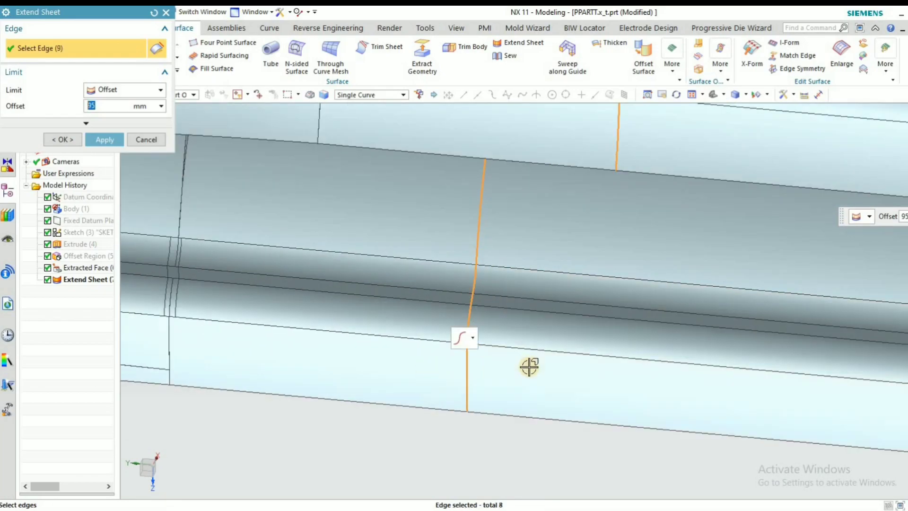
{"action": "scroll", "coordinate": [460, 366], "scroll_direction": "down", "scroll_amount": 6}
{"action": "middle_click_drag", "start_coordinate": [370, 320], "coordinate": [544, 308]}
{"action": "scroll", "coordinate": [544, 308], "scroll_direction": "down", "scroll_amount": 3}
{"action": "left_click", "coordinate": [105, 140]}
{"action": "key", "text": "Escape"}
- Start an Extrude and pick the three edges along the outer-bend rim of the extended sheet using single-curve selection
{"action": "mouse_move", "coordinate": [355, 181]}
{"action": "middle_mouse_down"}
{"action": "mouse_move", "coordinate": [360, 187]}
{"action": "mouse_move", "coordinate": [349, 188]}
{"action": "middle_mouse_up"}
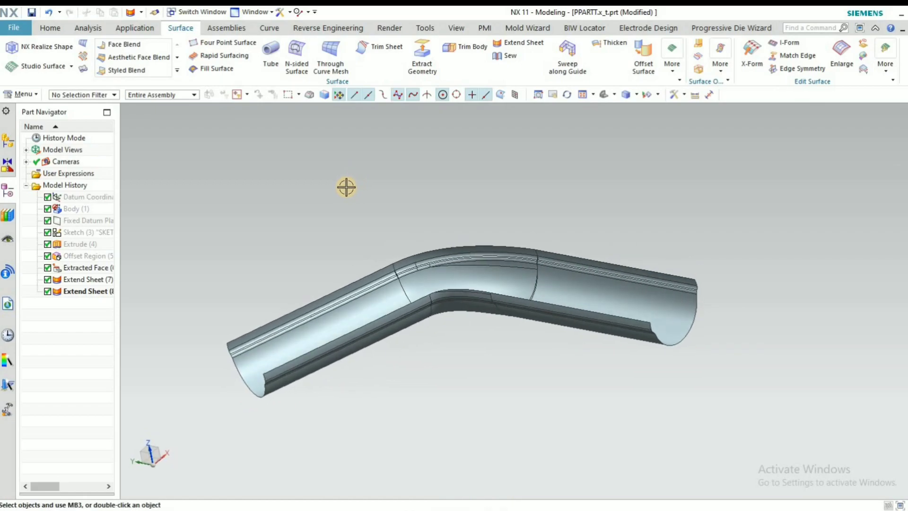
{"action": "key", "text": "x"}
{"action": "scroll", "coordinate": [274, 276], "scroll_direction": "up", "scroll_amount": 2}
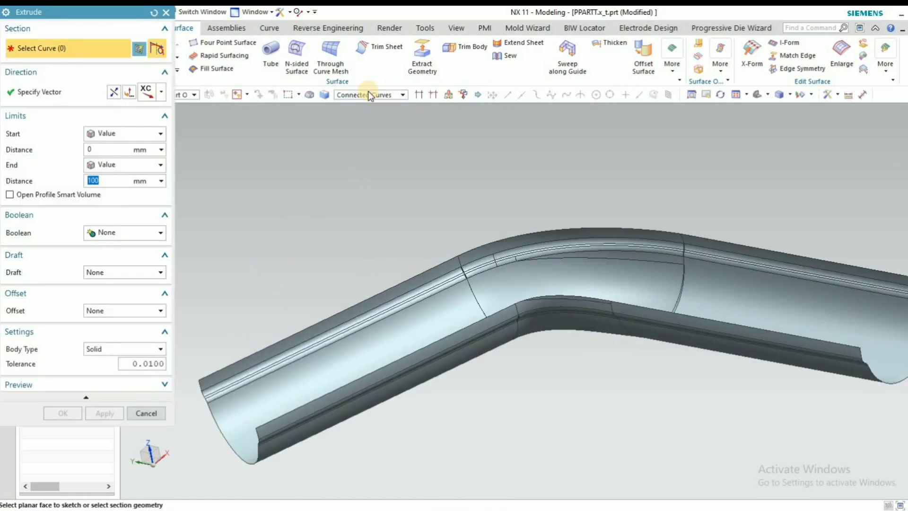
{"action": "left_click", "coordinate": [371, 94]}
{"action": "left_click", "coordinate": [359, 105]}
{"action": "left_click", "coordinate": [473, 248]}
{"action": "scroll", "coordinate": [425, 267], "scroll_direction": "up", "scroll_amount": 4}
{"action": "left_click", "coordinate": [461, 256]}
{"action": "scroll", "coordinate": [497, 255], "scroll_direction": "down", "scroll_amount": 5}
{"action": "scroll", "coordinate": [530, 260], "scroll_direction": "up", "scroll_amount": 4}
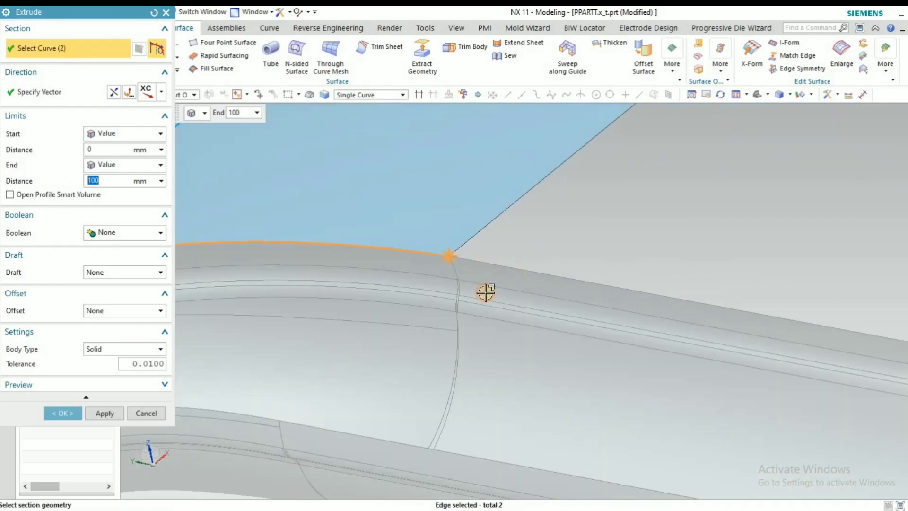
{"action": "left_click", "coordinate": [492, 266]}
{"action": "scroll", "coordinate": [490, 290], "scroll_direction": "down", "scroll_amount": 4}
{"action": "scroll", "coordinate": [457, 325], "scroll_direction": "down", "scroll_amount": 3}
- Extrude the outer-bend rim edges 45 mm along ZC
{"action": "left_click", "coordinate": [161, 92]}
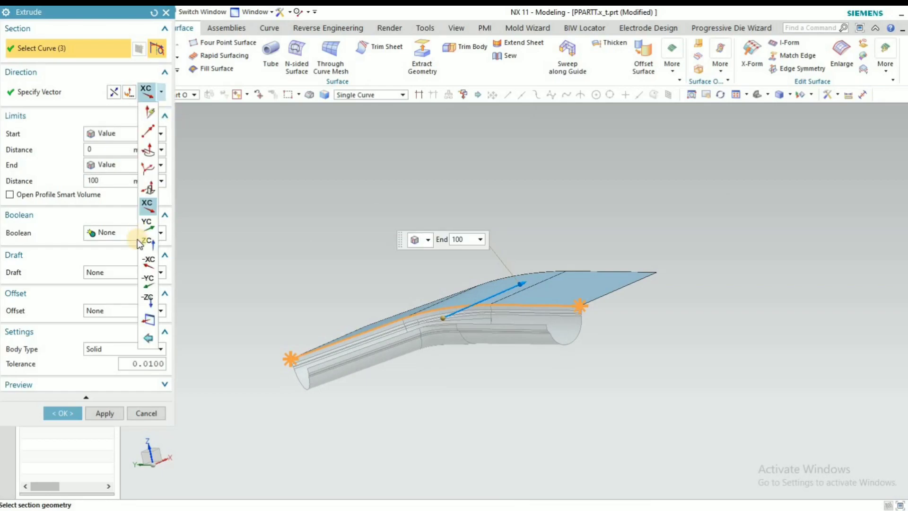
{"action": "left_click", "coordinate": [148, 241]}
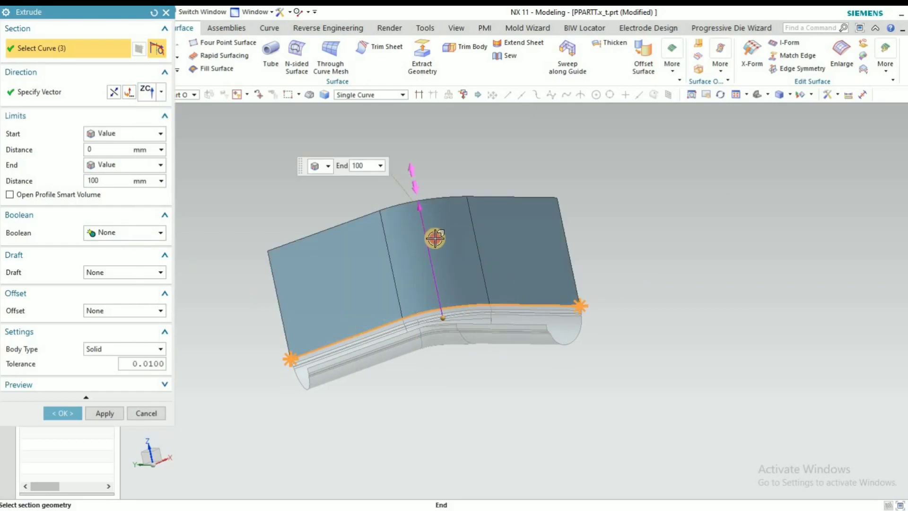
{"action": "left_click_drag", "start_coordinate": [435, 239], "coordinate": [439, 269]}
{"action": "left_click", "coordinate": [102, 414]}
- Pick the four edges along the inner-bend rim and extrude them 45 mm along ZC
{"action": "middle_click_drag", "start_coordinate": [365, 425], "coordinate": [377, 483]}
{"action": "scroll", "coordinate": [417, 285], "scroll_direction": "up", "scroll_amount": 5}
{"action": "left_click", "coordinate": [401, 274]}
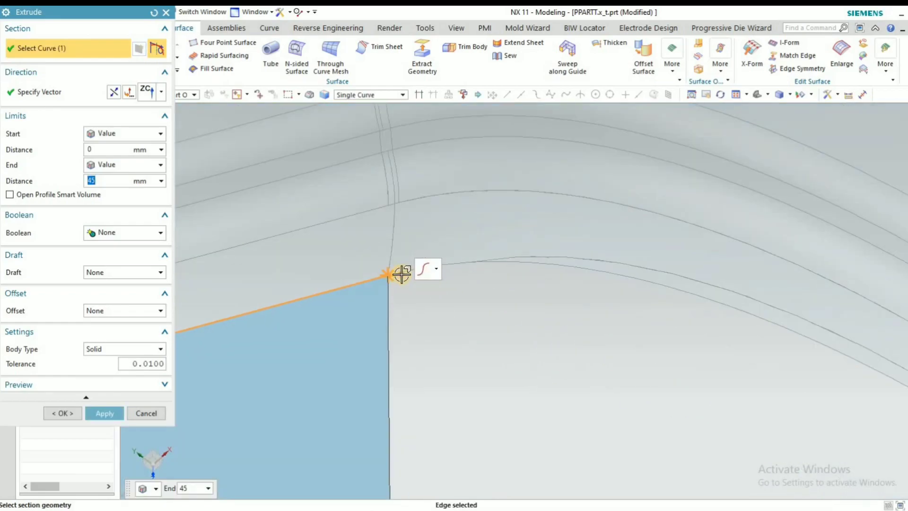
{"action": "left_click", "coordinate": [401, 274]}
{"action": "left_click", "coordinate": [531, 265]}
{"action": "scroll", "coordinate": [356, 241], "scroll_direction": "down", "scroll_amount": 5}
{"action": "scroll", "coordinate": [517, 314], "scroll_direction": "up", "scroll_amount": 5}
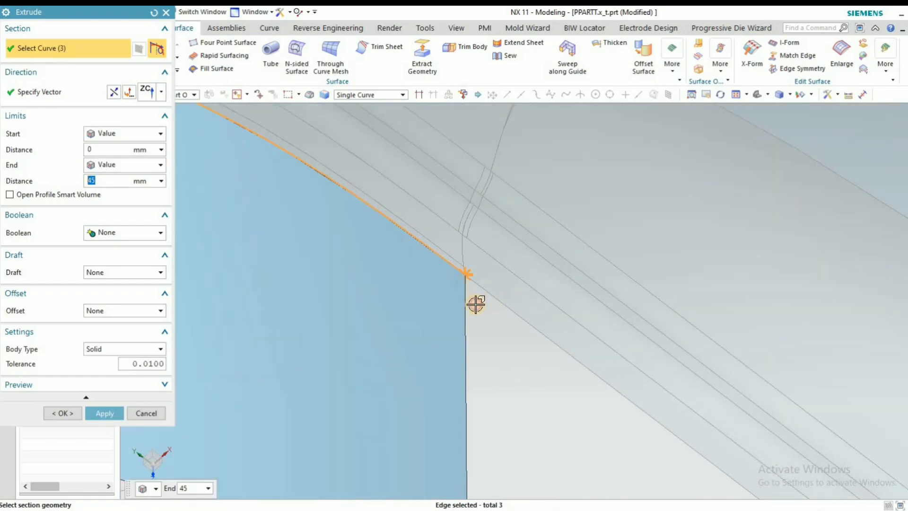
{"action": "left_click", "coordinate": [454, 281]}
{"action": "scroll", "coordinate": [452, 280], "scroll_direction": "down", "scroll_amount": 6}
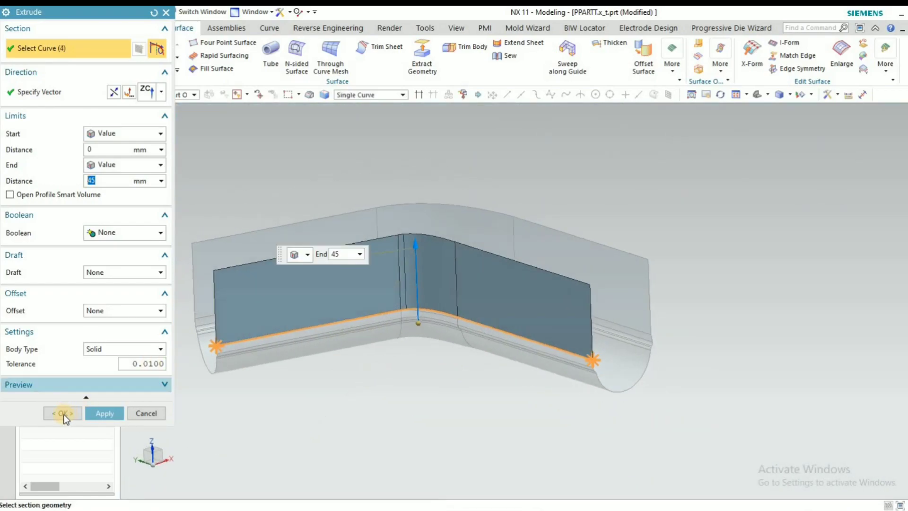
{"action": "left_click", "coordinate": [64, 415]}
- Sew the extended elbow sheet together with both extruded walls and save the part
{"action": "scroll", "coordinate": [538, 364], "scroll_direction": "down", "scroll_amount": 2}
{"action": "middle_click_drag", "start_coordinate": [513, 395], "coordinate": [511, 416]}
{"action": "left_click", "coordinate": [509, 54]}
{"action": "left_click", "coordinate": [565, 339]}
{"action": "left_click_drag", "start_coordinate": [280, 208], "coordinate": [689, 429]}
{"action": "left_click_drag", "start_coordinate": [637, 397], "coordinate": [637, 397]}
{"action": "left_click", "coordinate": [65, 235]}
{"action": "left_click", "coordinate": [32, 11]}
- Create a fixed datum plane on the YC-ZC plane of the WCS at distance 0
{"action": "mouse_move", "coordinate": [435, 361]}
{"action": "middle_mouse_down"}
{"action": "mouse_move", "coordinate": [454, 388]}
{"action": "mouse_move", "coordinate": [426, 390]}
{"action": "mouse_move", "coordinate": [419, 408]}
{"action": "middle_mouse_up"}
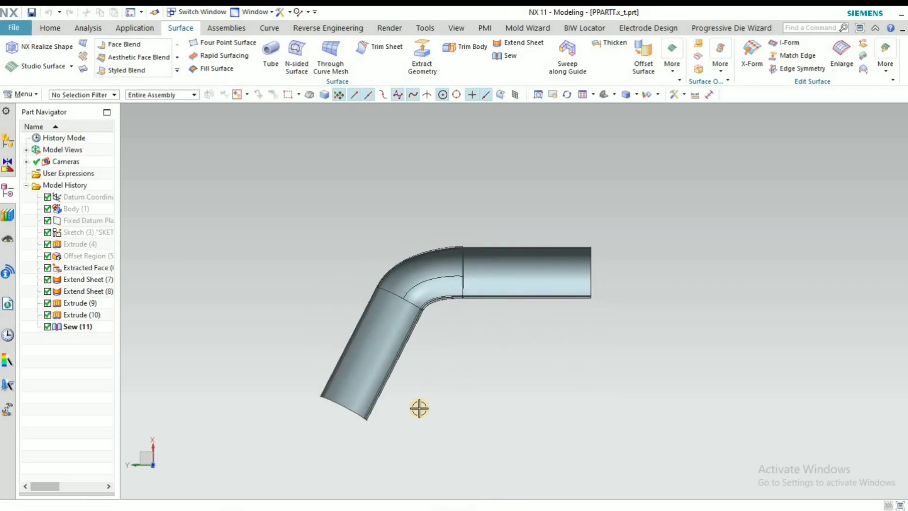
{"action": "left_click", "coordinate": [48, 28]}
{"action": "left_click", "coordinate": [78, 53]}
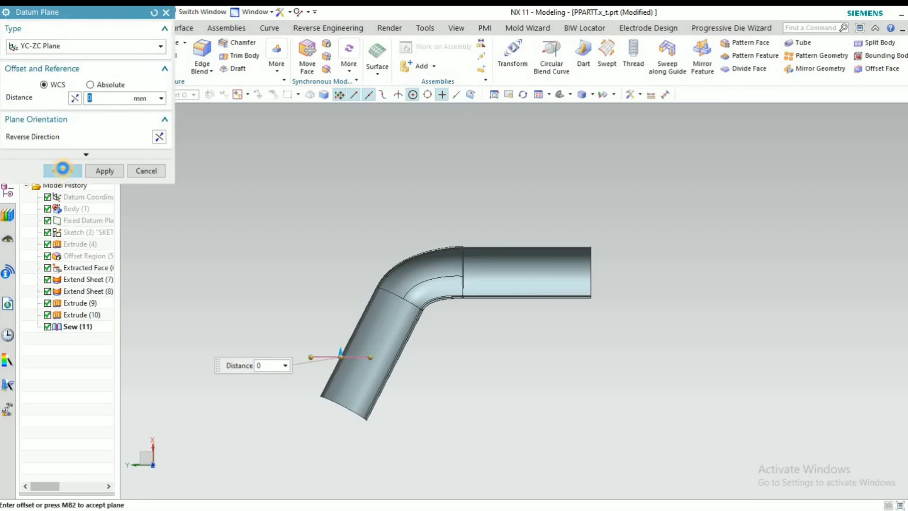
{"action": "left_click", "coordinate": [63, 172]}
- Sketch a rectangle about 180 mm wide and 120 mm high on the new datum plane, overlapping the elbow sheet, and finish the sketch
{"action": "mouse_move", "coordinate": [365, 314]}
{"action": "middle_mouse_down"}
{"action": "mouse_move", "coordinate": [357, 269]}
{"action": "mouse_move", "coordinate": [348, 270]}
{"action": "middle_mouse_up"}
{"action": "left_click", "coordinate": [308, 295]}
{"action": "left_click", "coordinate": [109, 160]}
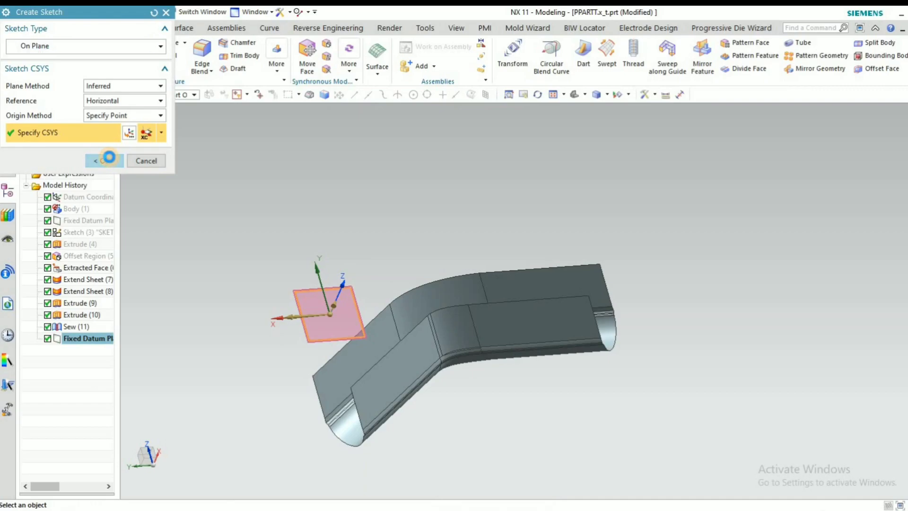
{"action": "left_click", "coordinate": [104, 161]}
{"action": "left_click", "coordinate": [56, 48]}
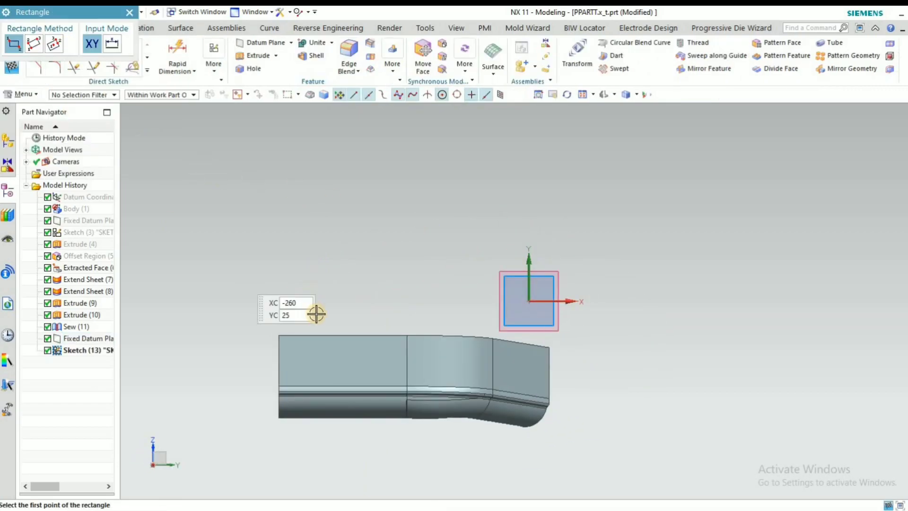
{"action": "left_click", "coordinate": [314, 307]}
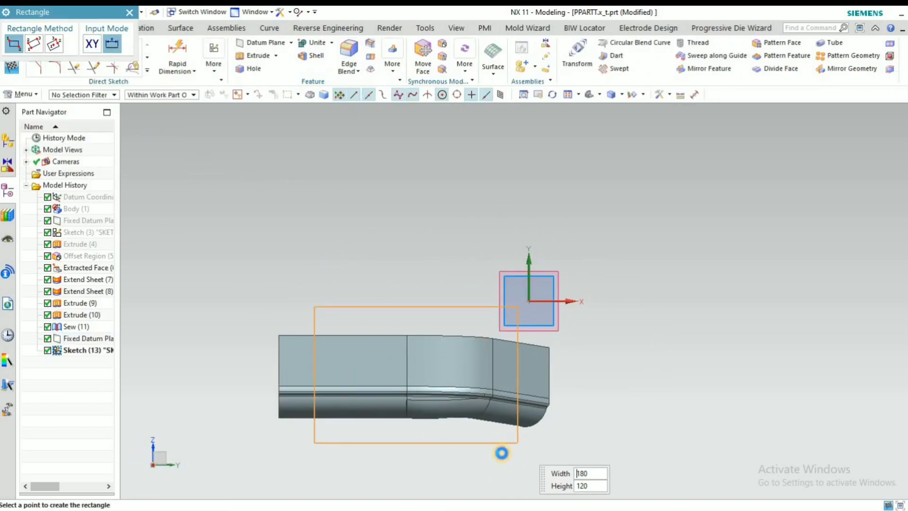
{"action": "left_click", "coordinate": [501, 453]}
{"action": "key", "text": "ctrl+q"}
- Extrude the connected rectangle curves along XC from -75 mm to 135 mm as a separate solid block
{"action": "mouse_move", "coordinate": [403, 294]}
{"action": "middle_mouse_down"}
{"action": "mouse_move", "coordinate": [370, 322]}
{"action": "mouse_move", "coordinate": [387, 320]}
{"action": "middle_mouse_up"}
{"action": "key", "text": "x"}
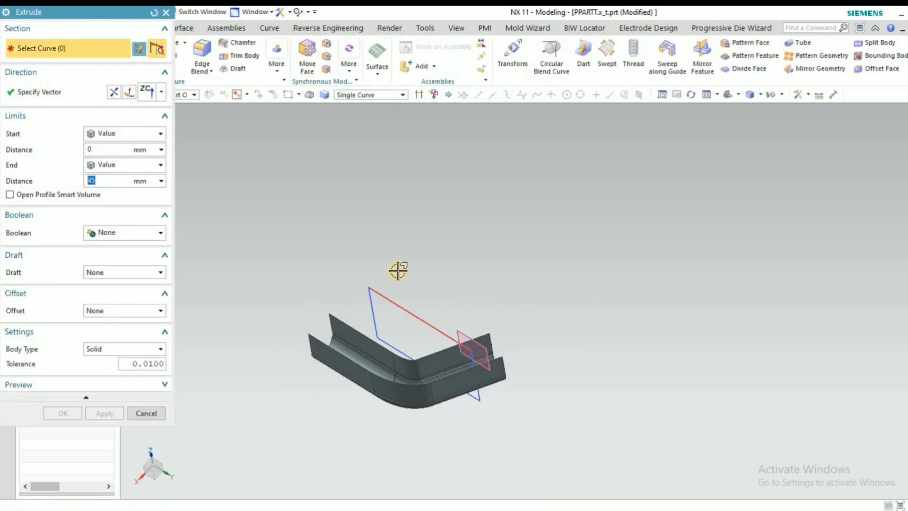
{"action": "left_click", "coordinate": [376, 95]}
{"action": "left_click", "coordinate": [376, 115]}
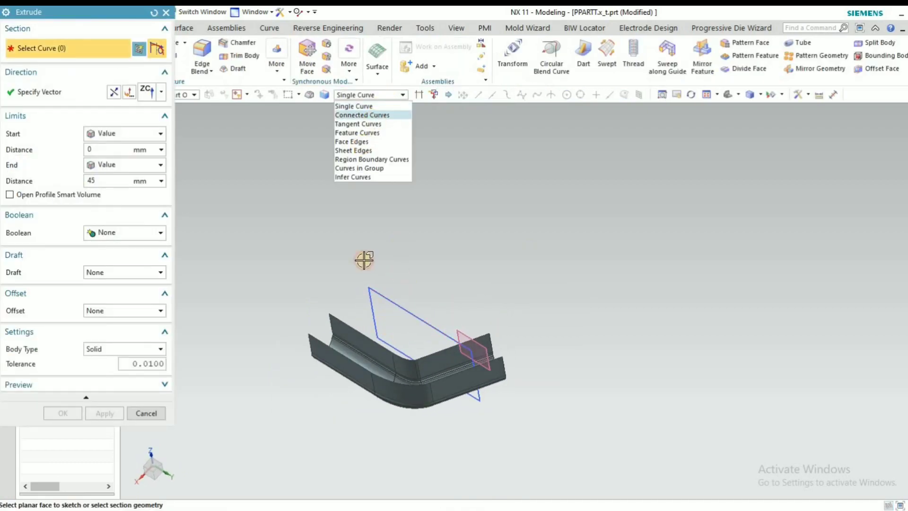
{"action": "left_click", "coordinate": [394, 307]}
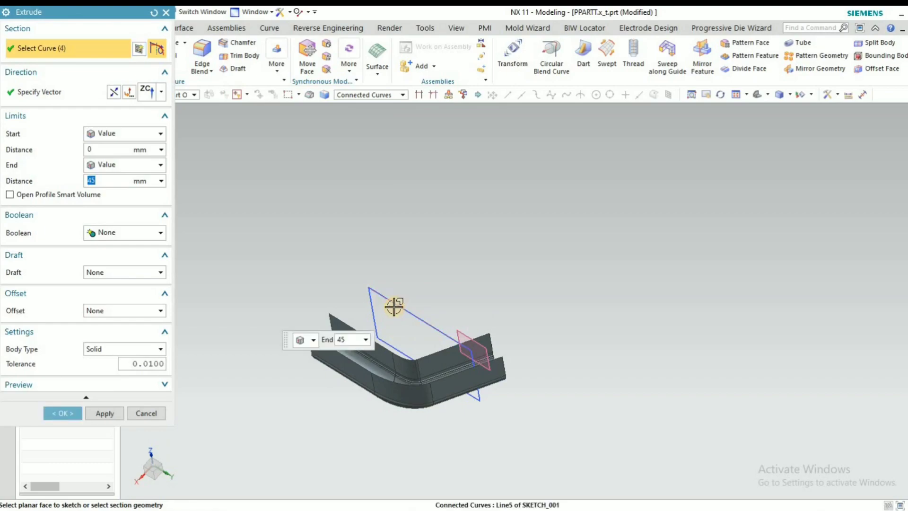
{"action": "left_click", "coordinate": [161, 94]}
{"action": "left_click", "coordinate": [149, 204]}
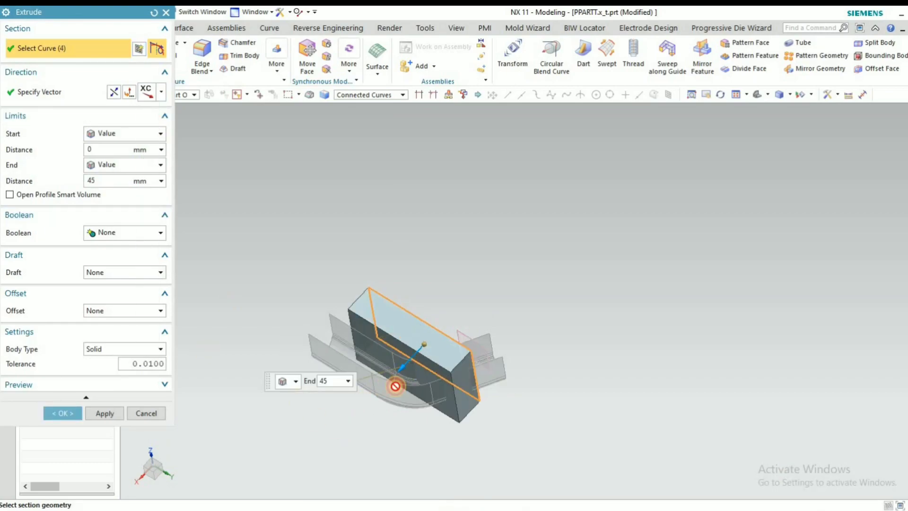
{"action": "left_click_drag", "start_coordinate": [374, 396], "coordinate": [364, 412]}
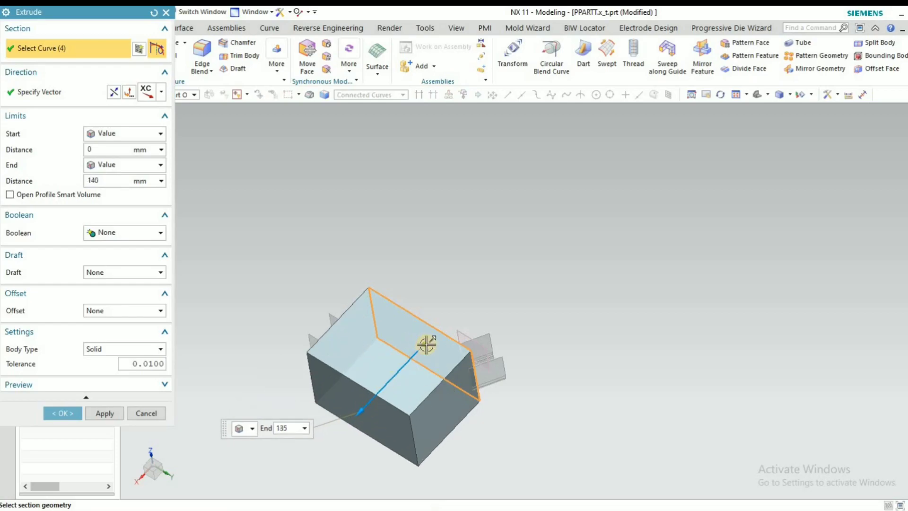
{"action": "left_click_drag", "start_coordinate": [441, 312], "coordinate": [451, 295]}
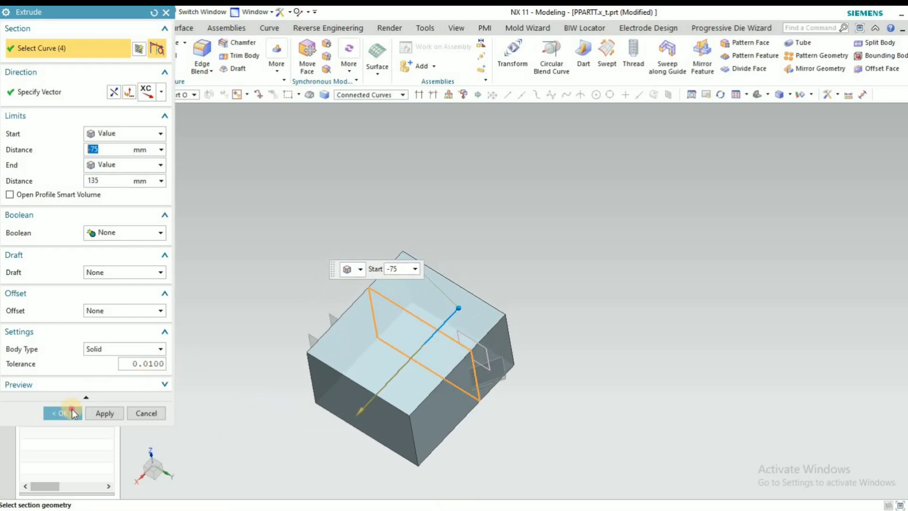
{"action": "left_click", "coordinate": [72, 409]}
- Offset the block's side face nearest the datum plane inward with Offset Region so the sheet end projects past it
{"action": "middle_click_drag", "start_coordinate": [559, 365], "coordinate": [490, 429]}
{"action": "scroll", "coordinate": [324, 428], "scroll_direction": "up", "scroll_amount": 2}
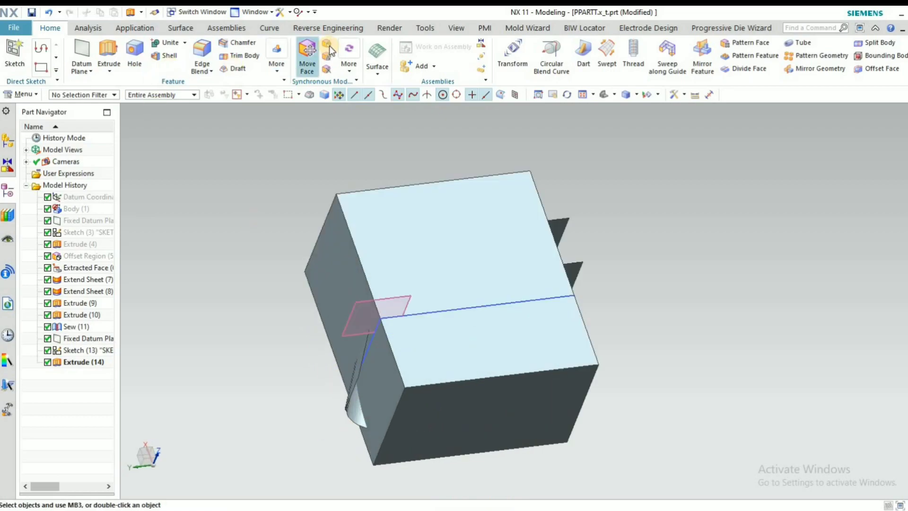
{"action": "left_click", "coordinate": [327, 53]}
{"action": "left_click", "coordinate": [331, 272]}
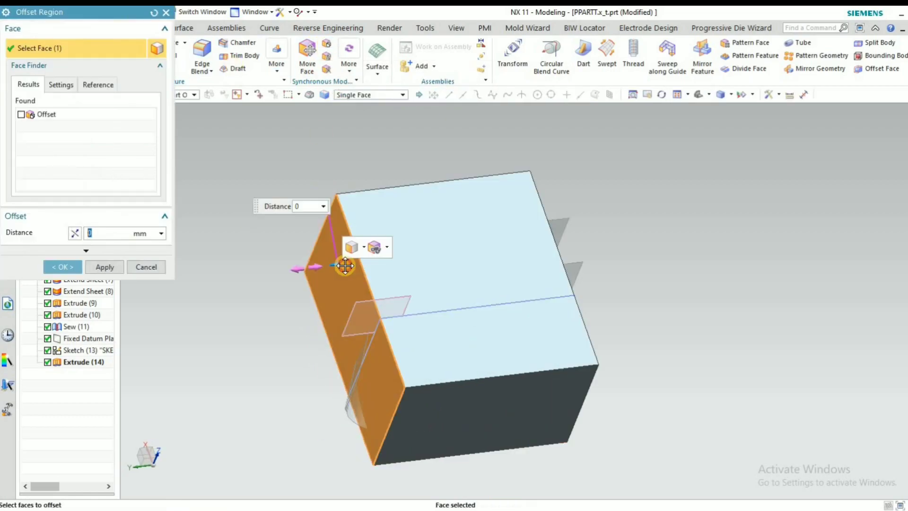
{"action": "left_click_drag", "start_coordinate": [356, 268], "coordinate": [235, 269]}
{"action": "left_click", "coordinate": [104, 267]}
{"action": "middle_click_drag", "start_coordinate": [290, 371], "coordinate": [255, 364]}
{"action": "key", "text": "Escape"}
- Offset the block's top face inward by 40 mm with Offset Region
{"action": "middle_click_drag", "start_coordinate": [273, 231], "coordinate": [267, 108]}
{"action": "left_click", "coordinate": [326, 46]}
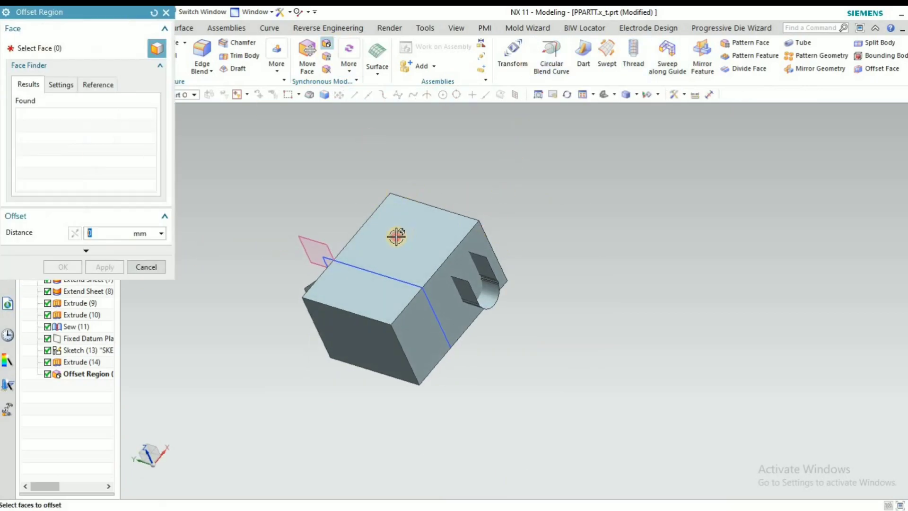
{"action": "left_click", "coordinate": [397, 237]}
{"action": "left_click_drag", "start_coordinate": [403, 231], "coordinate": [413, 252]}
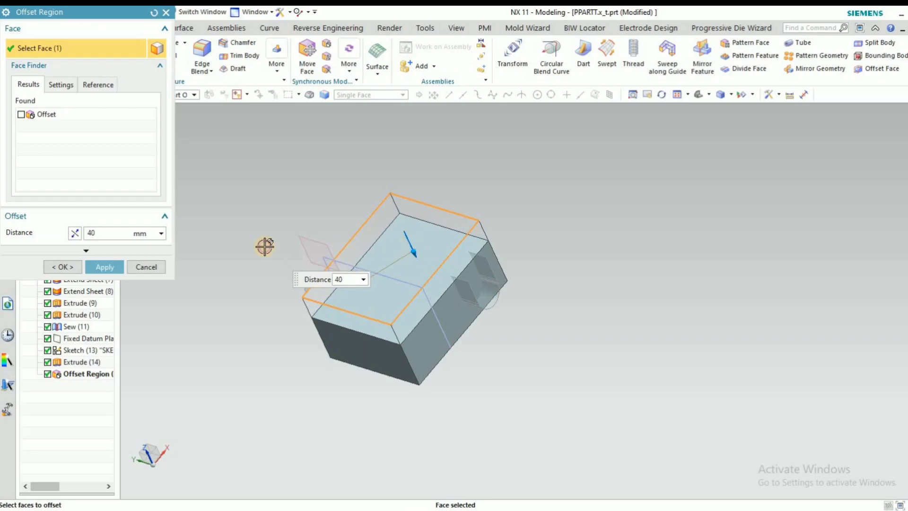
{"action": "left_click", "coordinate": [105, 268]}
{"action": "middle_click_drag", "start_coordinate": [244, 276], "coordinate": [275, 297]}
{"action": "scroll", "coordinate": [283, 303], "scroll_direction": "up", "scroll_amount": 2}
{"action": "left_click", "coordinate": [142, 268]}
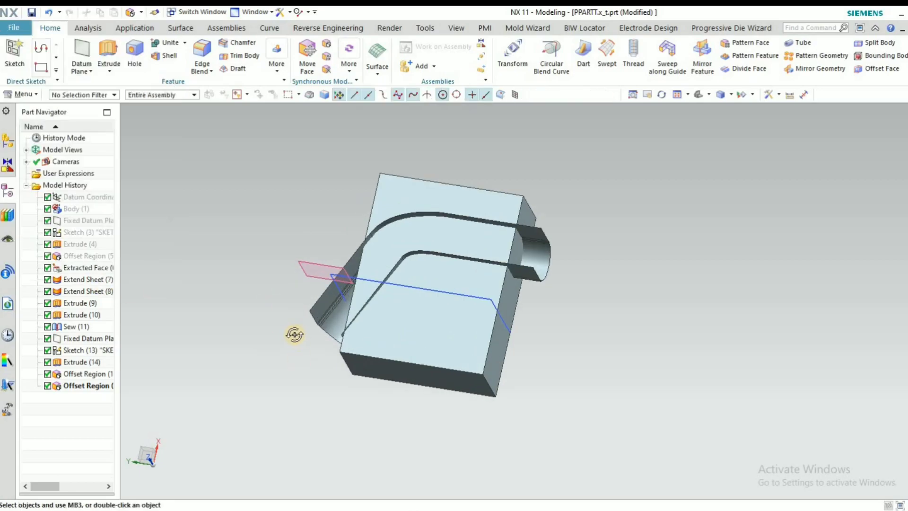
- Trim the block with the sewn sheet's body faces, reversing the direction to keep the portion outside the channel
{"action": "middle_click_drag", "start_coordinate": [294, 335], "coordinate": [237, 93]}
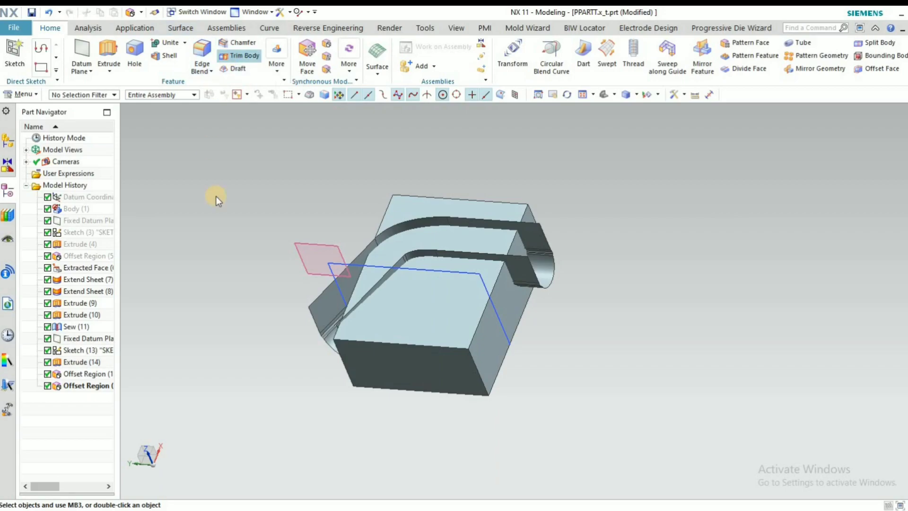
{"action": "left_click", "coordinate": [320, 310]}
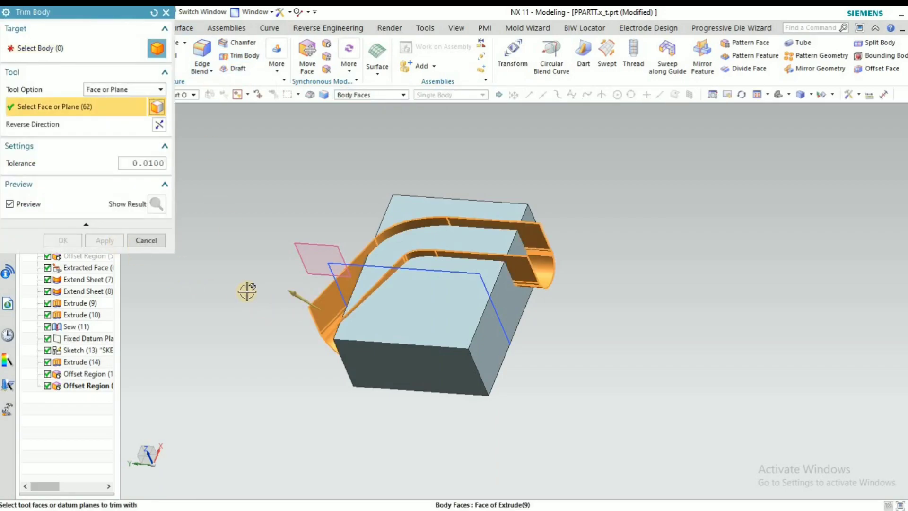
{"action": "middle_click", "coordinate": [388, 310]}
{"action": "left_click", "coordinate": [371, 307]}
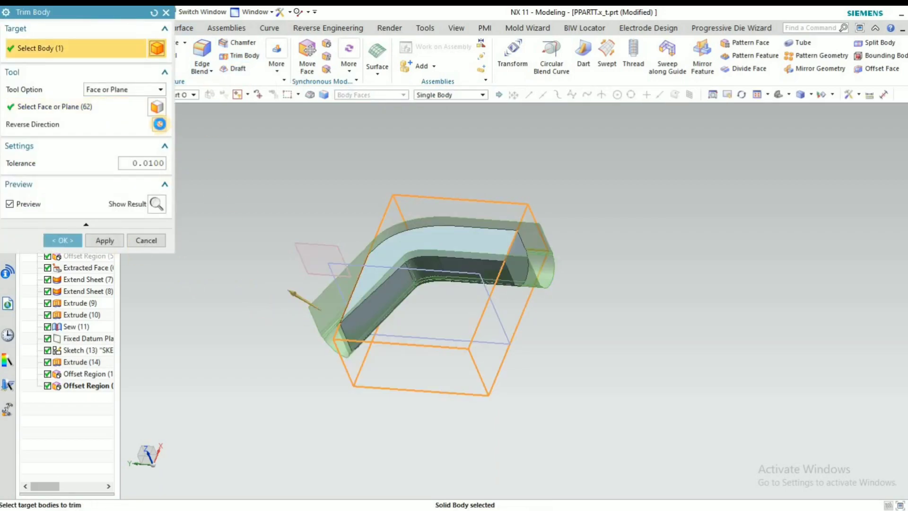
{"action": "left_click", "coordinate": [159, 125]}
{"action": "left_click", "coordinate": [61, 241]}
- Show the hidden solid elbow body again inside the trimmed block's channel
{"action": "mouse_move", "coordinate": [257, 225]}
{"action": "middle_mouse_down"}
{"action": "mouse_move", "coordinate": [290, 239]}
{"action": "mouse_move", "coordinate": [267, 229]}
{"action": "middle_mouse_up"}
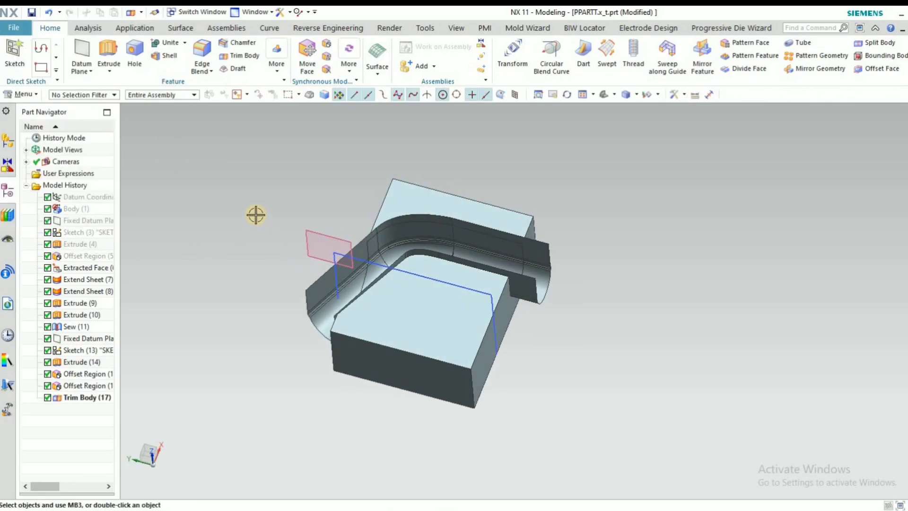
{"action": "key", "text": "ctrl+shift+k"}
{"action": "scroll", "coordinate": [411, 247], "scroll_direction": "up", "scroll_amount": 3}
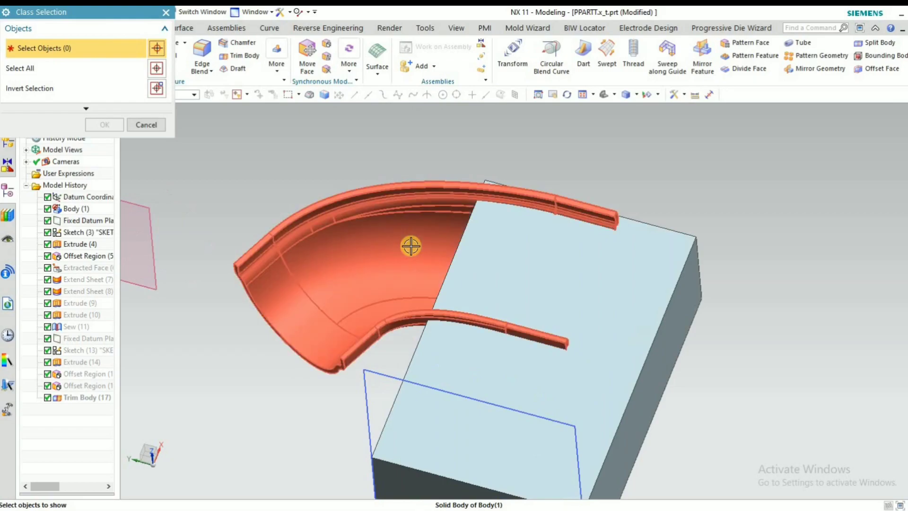
{"action": "left_click", "coordinate": [501, 217]}
{"action": "scroll", "coordinate": [501, 217], "scroll_direction": "down", "scroll_amount": 3}
{"action": "middle_click", "coordinate": [193, 245]}
{"action": "middle_click_drag", "start_coordinate": [445, 256], "coordinate": [458, 213]}
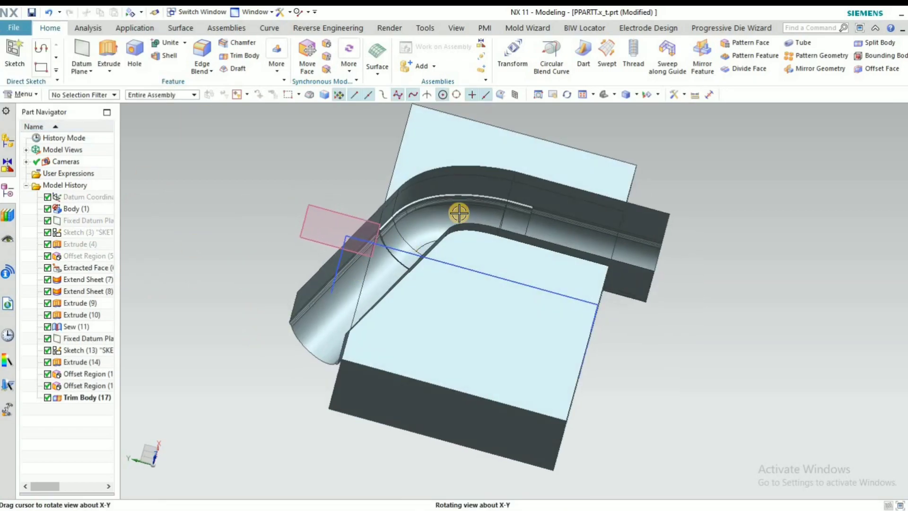
- Set the solid elbow body's display color to Green (ID 36)
{"action": "scroll", "coordinate": [459, 213], "scroll_direction": "up", "scroll_amount": 3}
{"action": "left_click", "coordinate": [385, 239]}
{"action": "key", "text": "ctrl+j"}
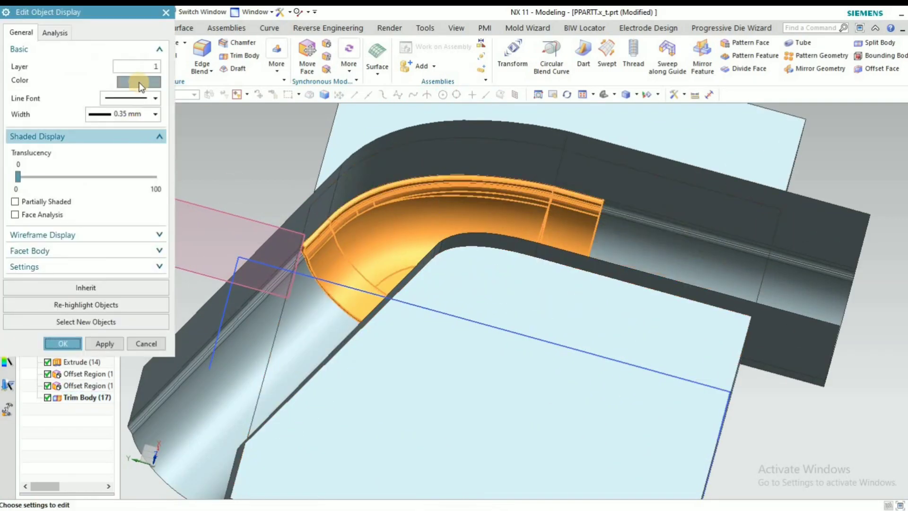
{"action": "left_click", "coordinate": [135, 83]}
{"action": "left_click", "coordinate": [80, 166]}
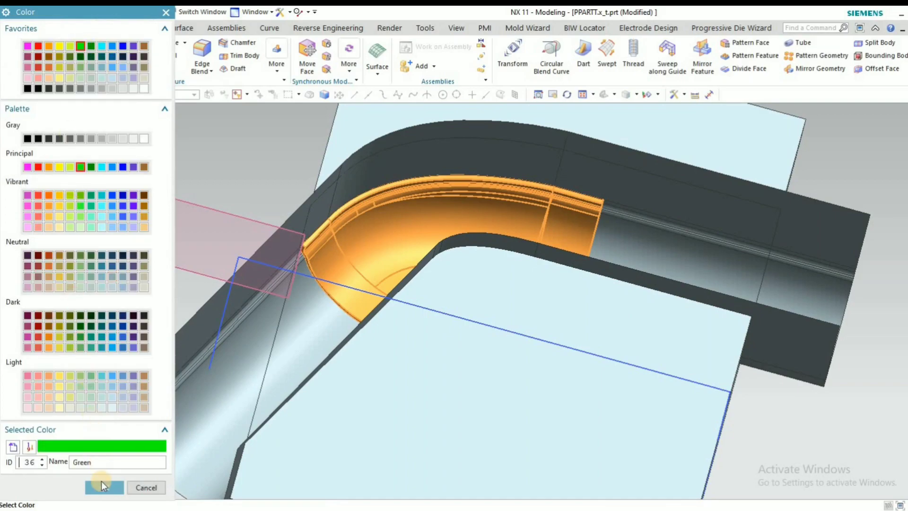
{"action": "left_click", "coordinate": [66, 341]}
{"action": "scroll", "coordinate": [513, 148], "scroll_direction": "down", "scroll_amount": 4}
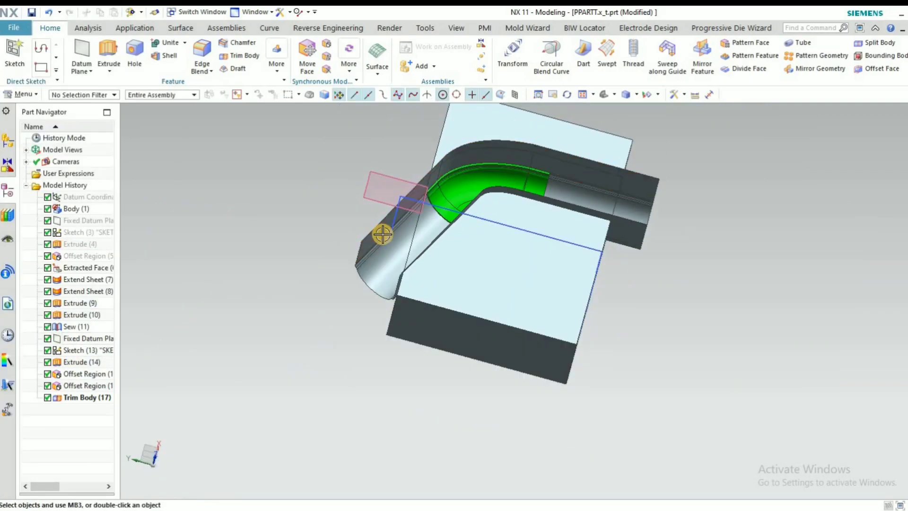
- Measure the simple distance across the green elbow body's flat rim to check its wall thickness
{"action": "scroll", "coordinate": [416, 208], "scroll_direction": "up", "scroll_amount": 5}
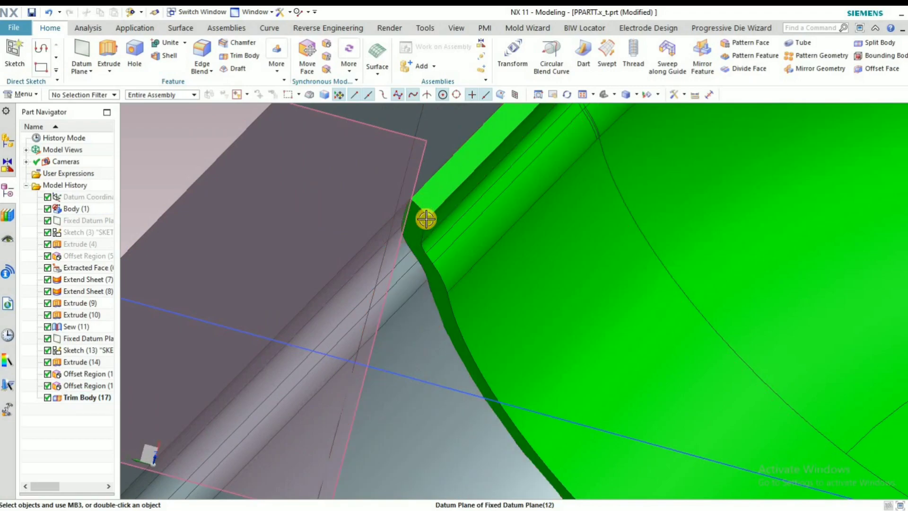
{"action": "scroll", "coordinate": [425, 215], "scroll_direction": "down", "scroll_amount": 2}
{"action": "scroll", "coordinate": [487, 172], "scroll_direction": "up", "scroll_amount": 5}
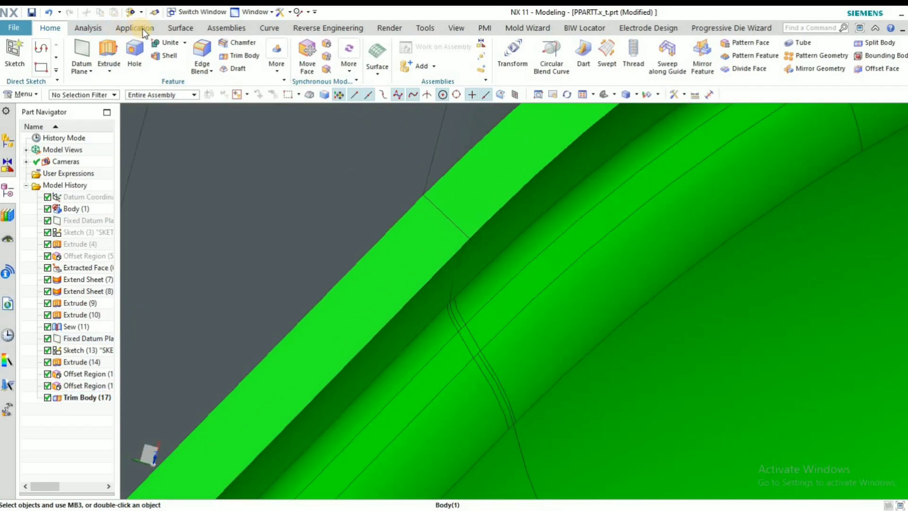
{"action": "left_click", "coordinate": [88, 28]}
{"action": "left_click", "coordinate": [14, 51]}
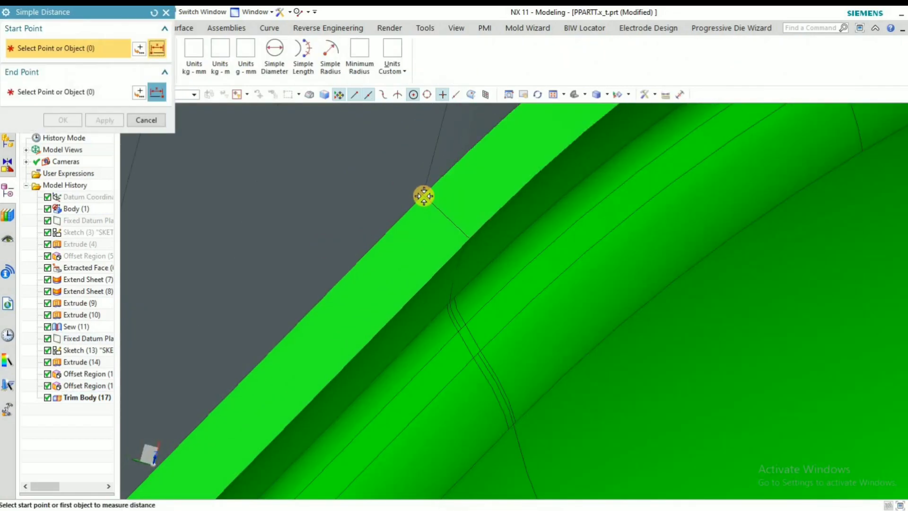
{"action": "left_click", "coordinate": [461, 235]}
- Hide the green elbow body and the fixed datum plane beside the channel
{"action": "left_click", "coordinate": [416, 253]}
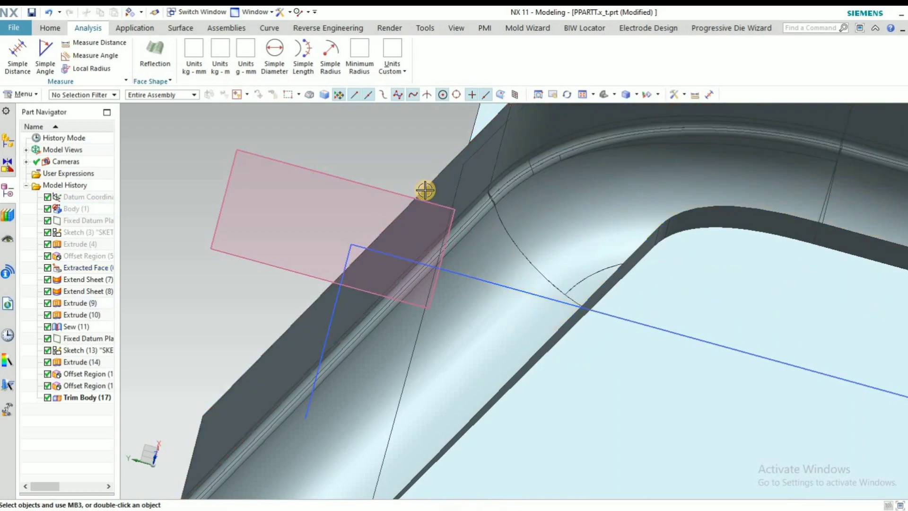
{"action": "scroll", "coordinate": [425, 190], "scroll_direction": "down", "scroll_amount": 5}
{"action": "left_click", "coordinate": [416, 209]}
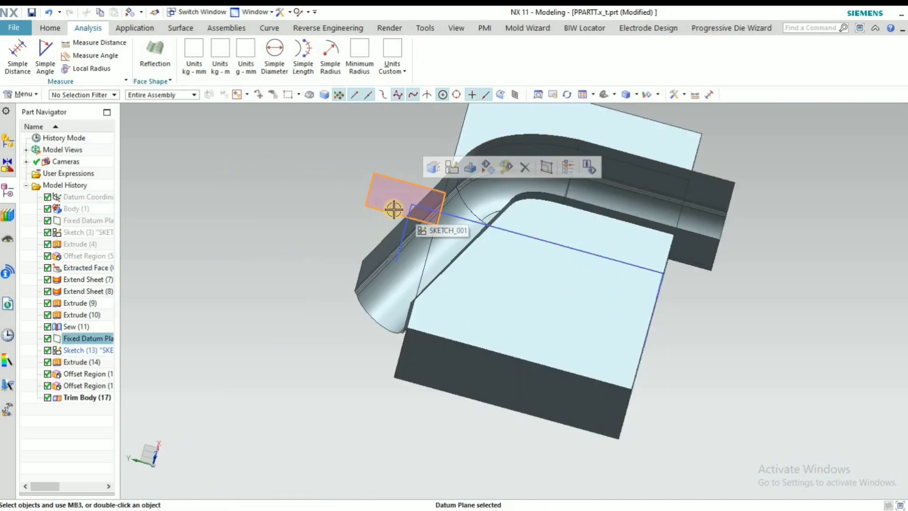
{"action": "middle_click_drag", "start_coordinate": [377, 205], "coordinate": [400, 187]}
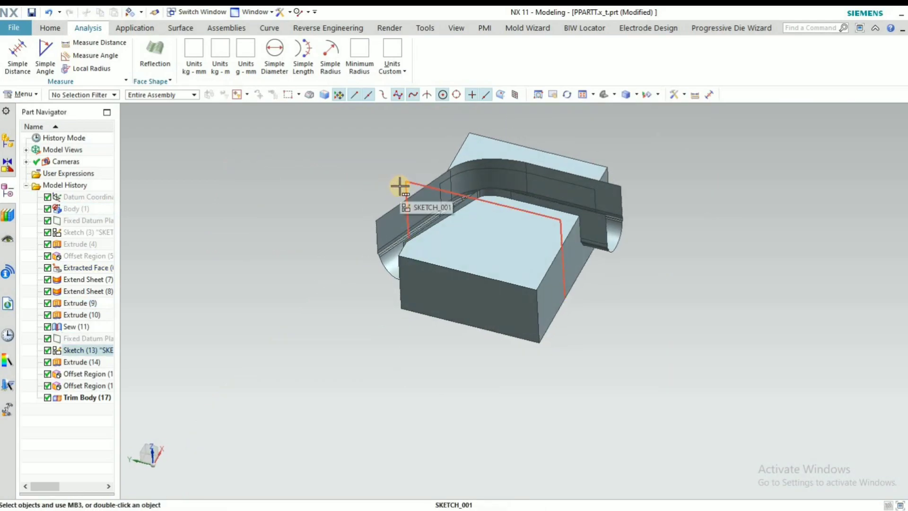
- Extrude the block's rectangular sketch from -75 mm to 135 mm as a separate solid with Boolean set to None
{"action": "key", "text": "x"}
{"action": "left_click", "coordinate": [429, 186]}
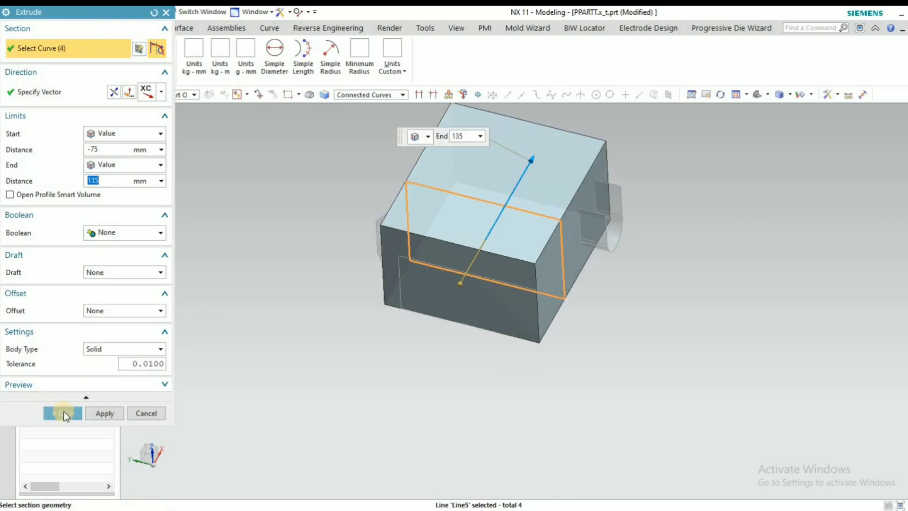
{"action": "left_click", "coordinate": [64, 412]}
- Offset the new block's top face inward by 50 mm with Offset Region
{"action": "middle_click_drag", "start_coordinate": [259, 314], "coordinate": [264, 316]}
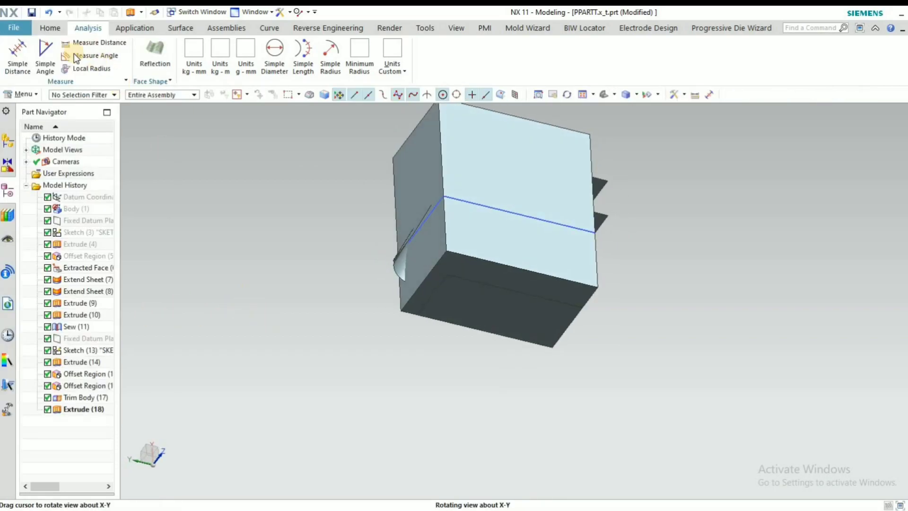
{"action": "left_click", "coordinate": [51, 28]}
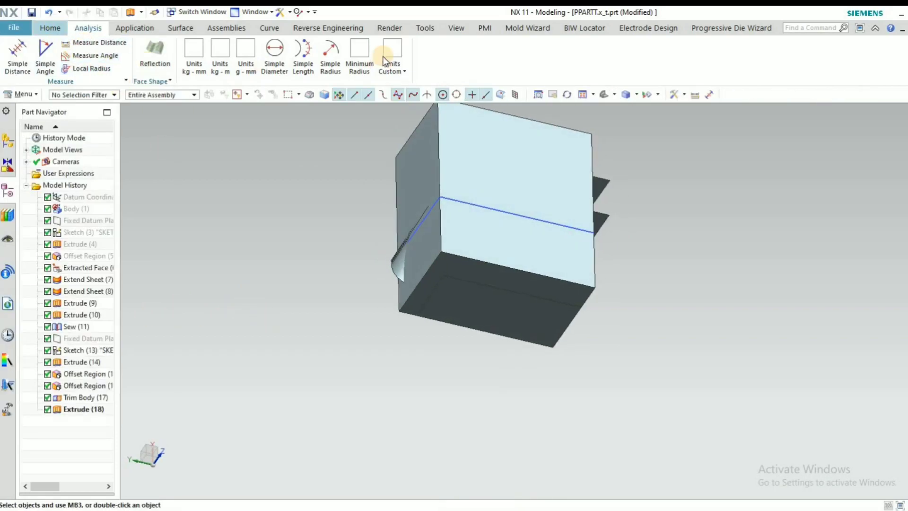
{"action": "left_click", "coordinate": [453, 150]}
{"action": "left_click_drag", "start_coordinate": [450, 160], "coordinate": [441, 186]}
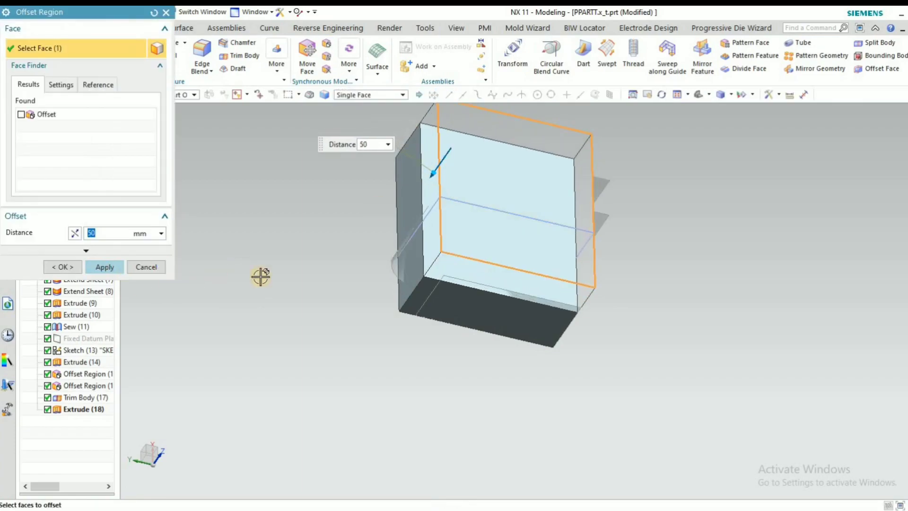
{"action": "middle_click", "coordinate": [281, 281]}
- Offset the new block's side face at the channel's angled end inward by 25 mm with Offset Region
{"action": "mouse_move", "coordinate": [296, 263]}
{"action": "middle_mouse_down"}
{"action": "mouse_move", "coordinate": [314, 263]}
{"action": "mouse_move", "coordinate": [302, 269]}
{"action": "middle_mouse_up"}
{"action": "left_click", "coordinate": [403, 196]}
{"action": "type", "text": "25"}
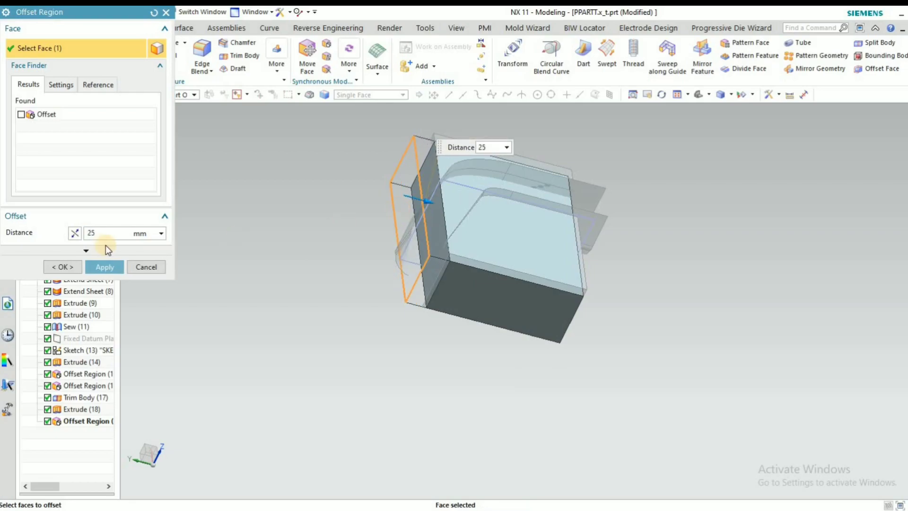
{"action": "middle_click", "coordinate": [132, 262]}
{"action": "mouse_move", "coordinate": [344, 282]}
{"action": "middle_mouse_down"}
{"action": "mouse_move", "coordinate": [327, 291]}
{"action": "mouse_move", "coordinate": [351, 278]}
{"action": "middle_mouse_up"}
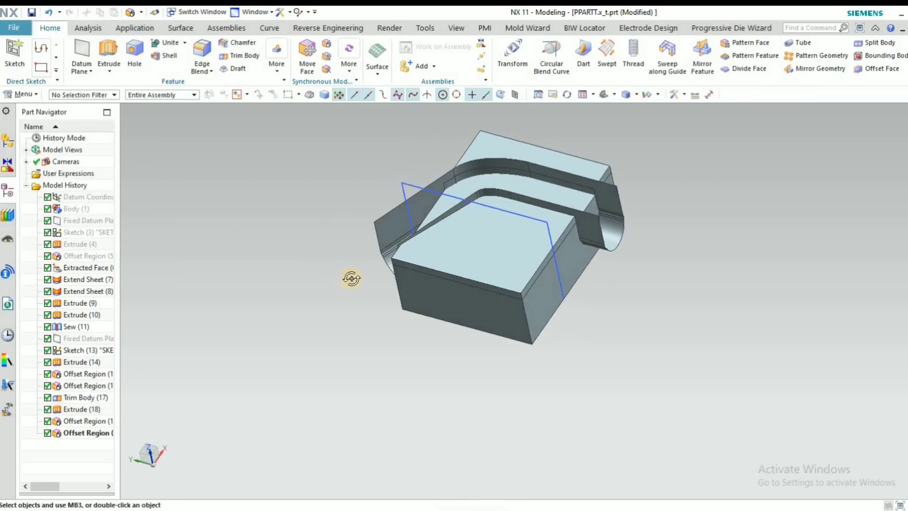
- Offset the sewn channel sheet's body faces by 1.6 mm with Offset Surface, reversing the direction toward the channel's inside
{"action": "left_click", "coordinate": [180, 28]}
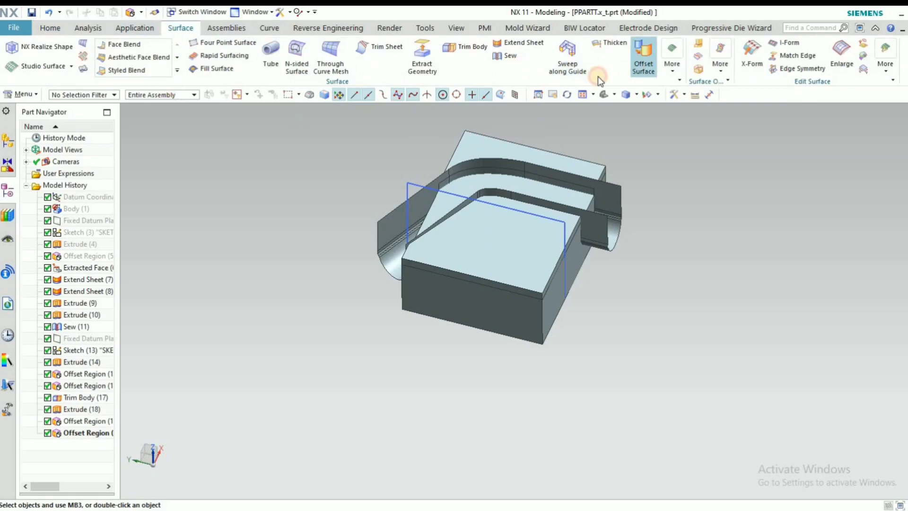
{"action": "left_click", "coordinate": [644, 57]}
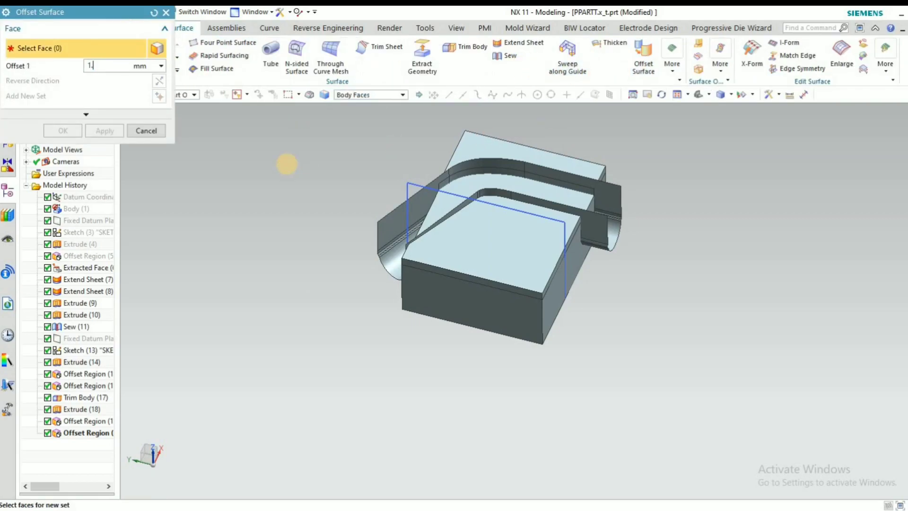
{"action": "scroll", "coordinate": [379, 213], "scroll_direction": "up", "scroll_amount": 3}
{"action": "left_click", "coordinate": [343, 231]}
{"action": "scroll", "coordinate": [338, 245], "scroll_direction": "up", "scroll_amount": 2}
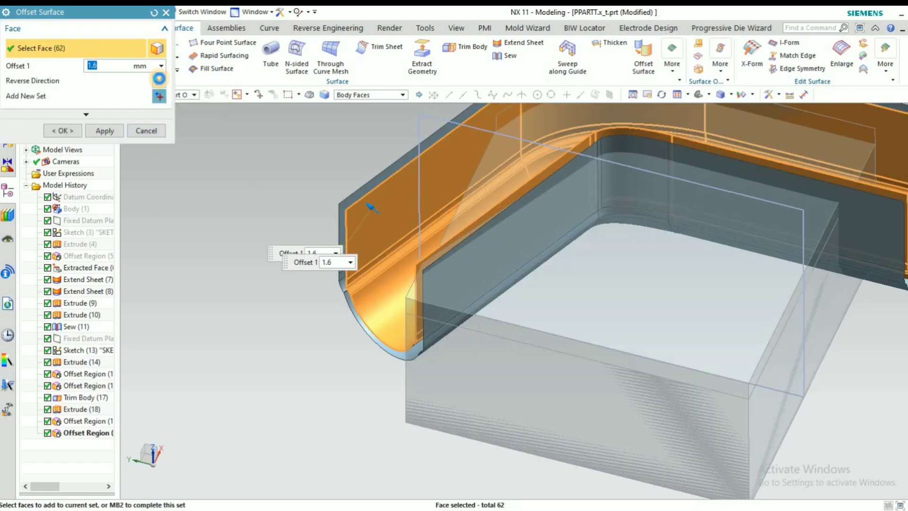
{"action": "left_click", "coordinate": [160, 79]}
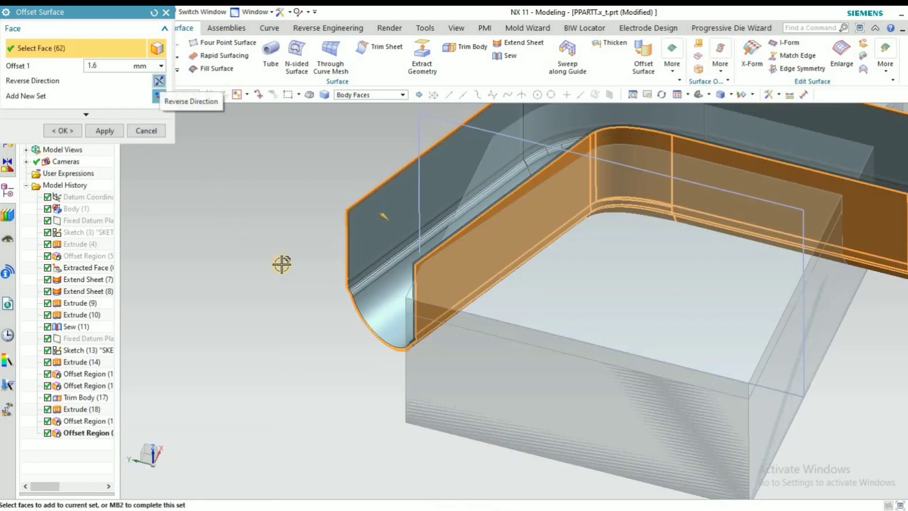
{"action": "scroll", "coordinate": [382, 278], "scroll_direction": "down", "scroll_amount": 3}
{"action": "scroll", "coordinate": [231, 196], "scroll_direction": "up", "scroll_amount": 9}
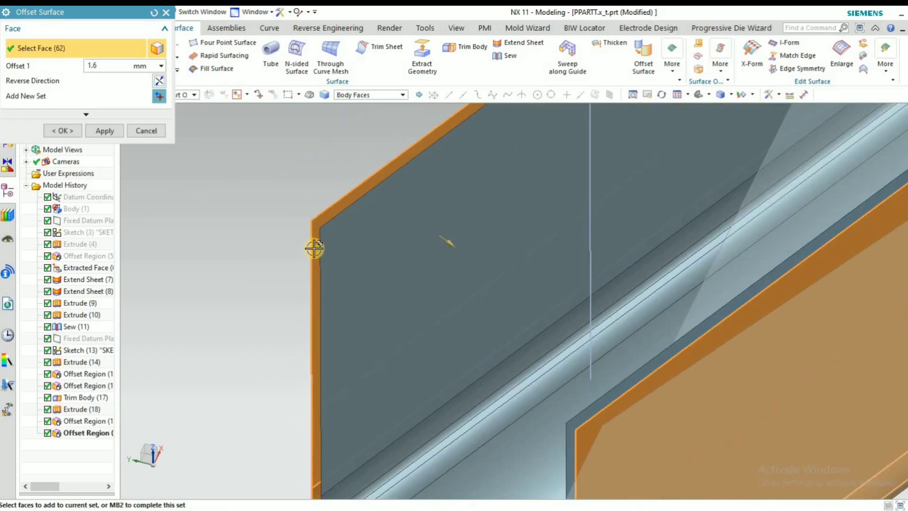
{"action": "scroll", "coordinate": [344, 243], "scroll_direction": "down", "scroll_amount": 8}
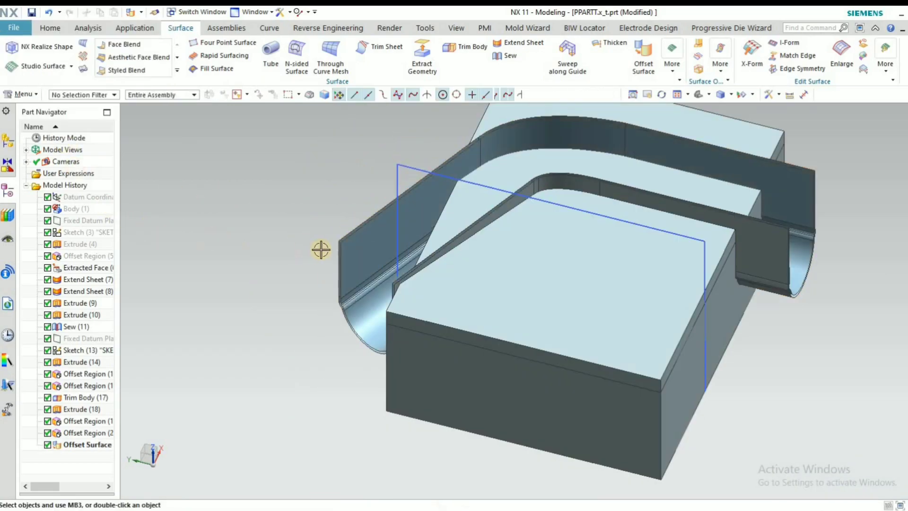
- Hide the original sewn channel sheet, leaving only the inner offset sheet displayed
{"action": "scroll", "coordinate": [320, 243], "scroll_direction": "up", "scroll_amount": 3}
{"action": "left_click", "coordinate": [405, 235]}
{"action": "scroll", "coordinate": [284, 249], "scroll_direction": "up", "scroll_amount": 2}
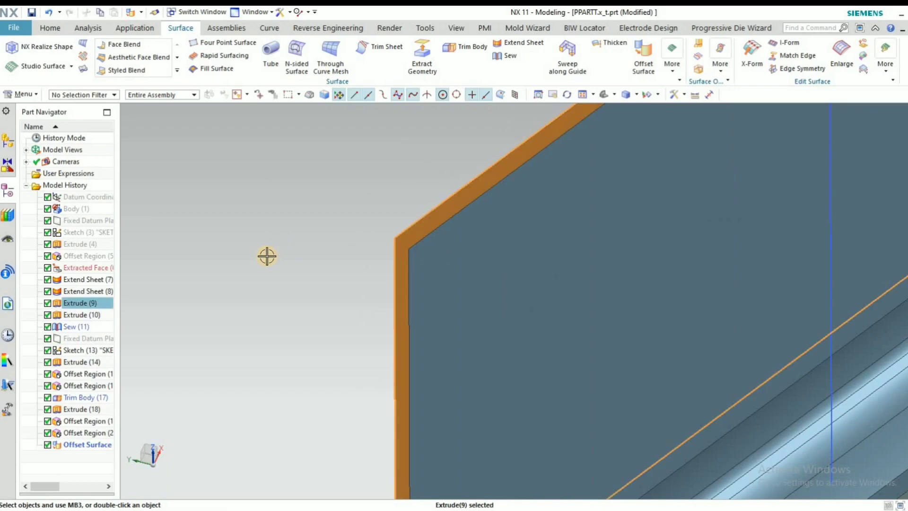
{"action": "key", "text": "Escape"}
{"action": "scroll", "coordinate": [319, 260], "scroll_direction": "down", "scroll_amount": 5}
{"action": "middle_click_drag", "start_coordinate": [314, 270], "coordinate": [267, 253]}
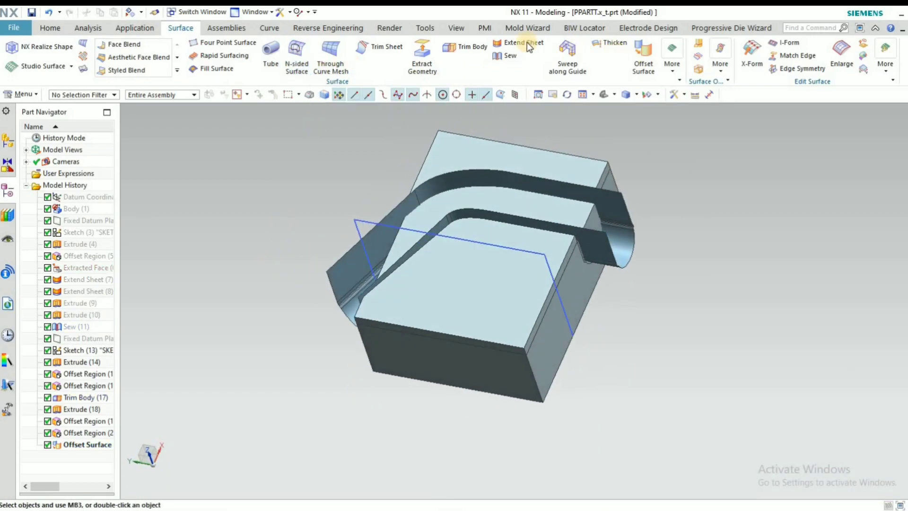
- Trim the newly extruded block with the offset sheet's body faces, keeping the portion inside the channel
{"action": "middle_click", "coordinate": [401, 194]}
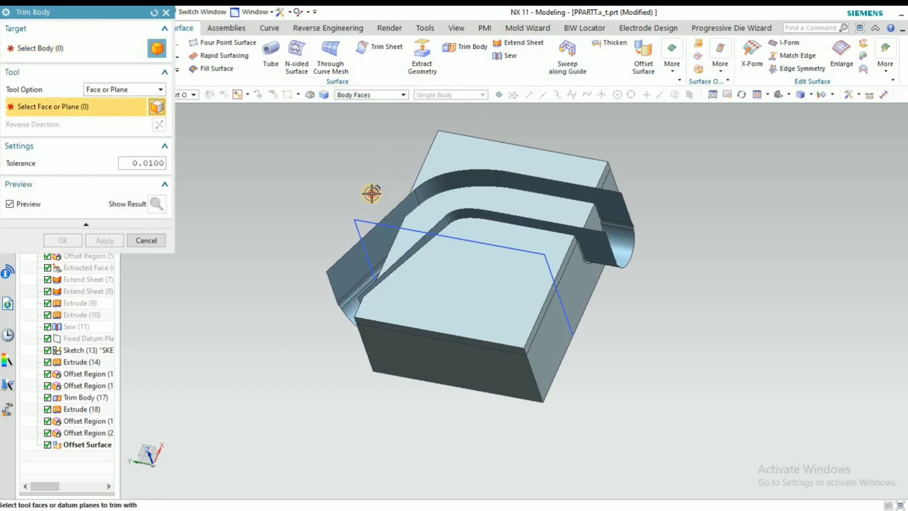
{"action": "left_click", "coordinate": [401, 211]}
{"action": "middle_click", "coordinate": [405, 171]}
{"action": "left_click", "coordinate": [409, 189]}
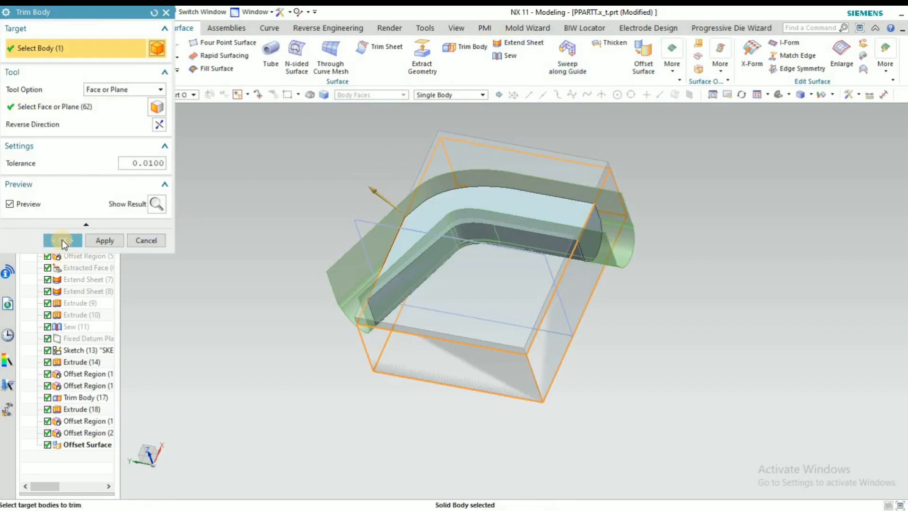
{"action": "middle_click", "coordinate": [258, 268]}
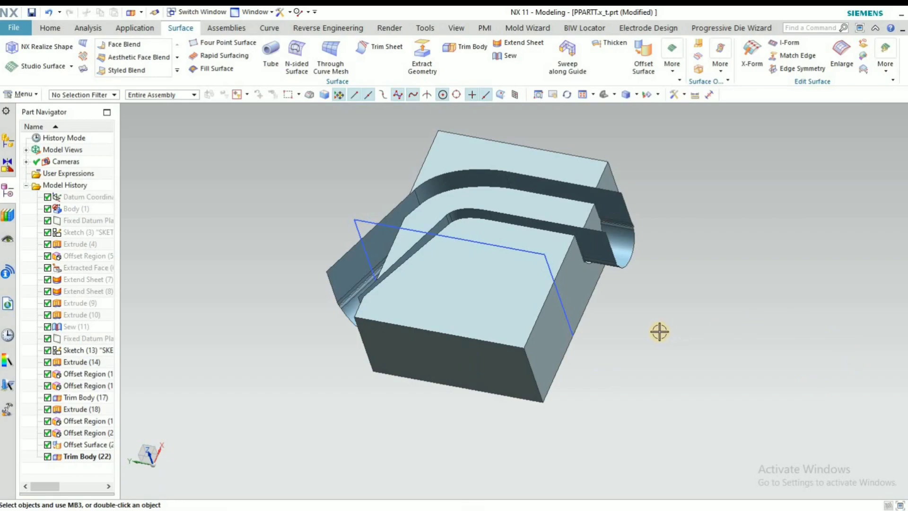
- Set the outer block's display color to Brown (ID 125)
{"action": "key", "text": "ctrl+j"}
{"action": "left_click", "coordinate": [487, 321]}
{"action": "left_click", "coordinate": [101, 122]}
{"action": "left_click", "coordinate": [127, 86]}
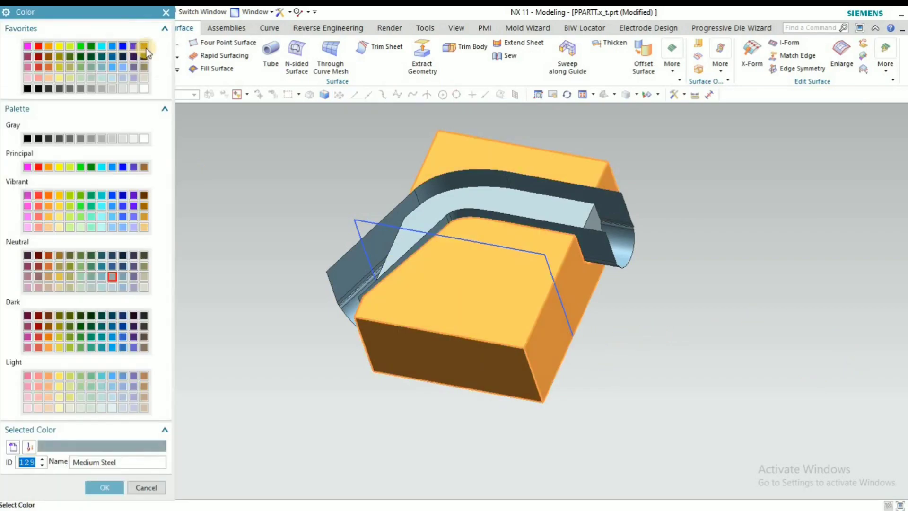
{"action": "left_click", "coordinate": [143, 46]}
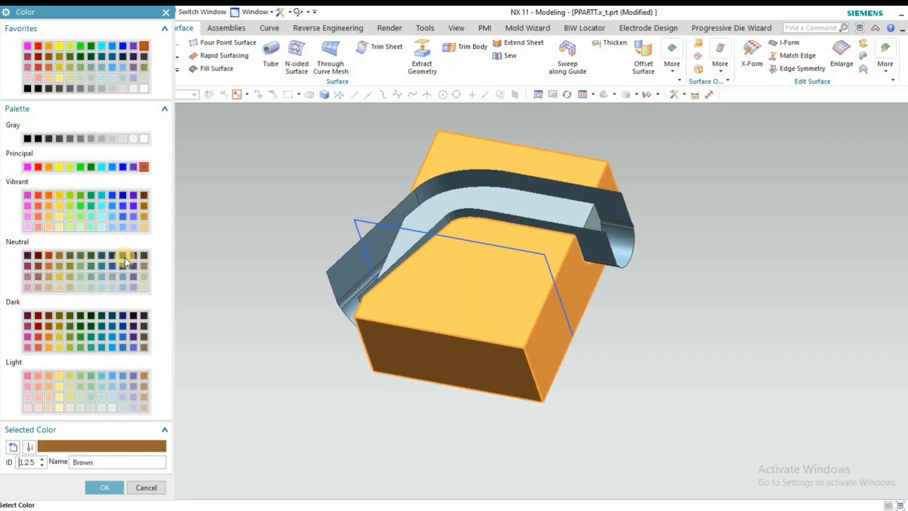
{"action": "middle_click", "coordinate": [95, 454]}
- Set the inner core body's display color to a muted purple
{"action": "left_click", "coordinate": [94, 322]}
{"action": "left_click", "coordinate": [480, 193]}
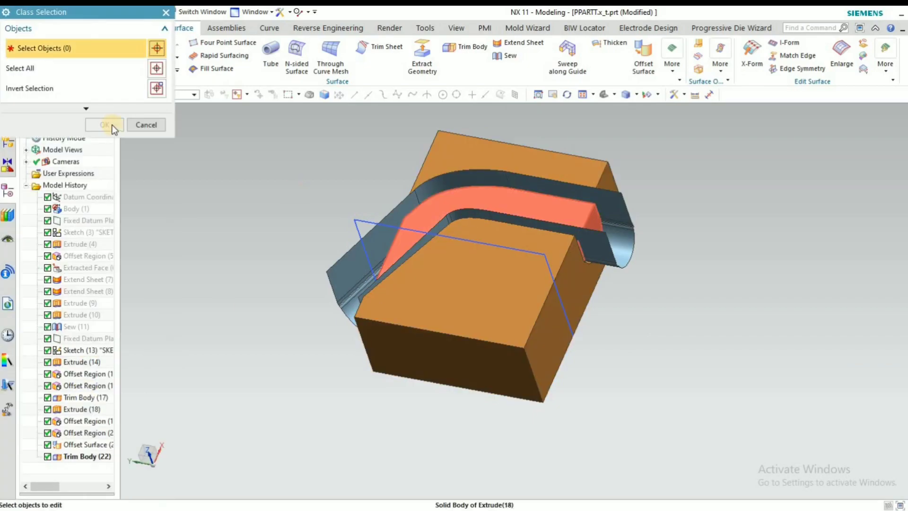
{"action": "left_click", "coordinate": [105, 122]}
{"action": "left_click", "coordinate": [136, 81]}
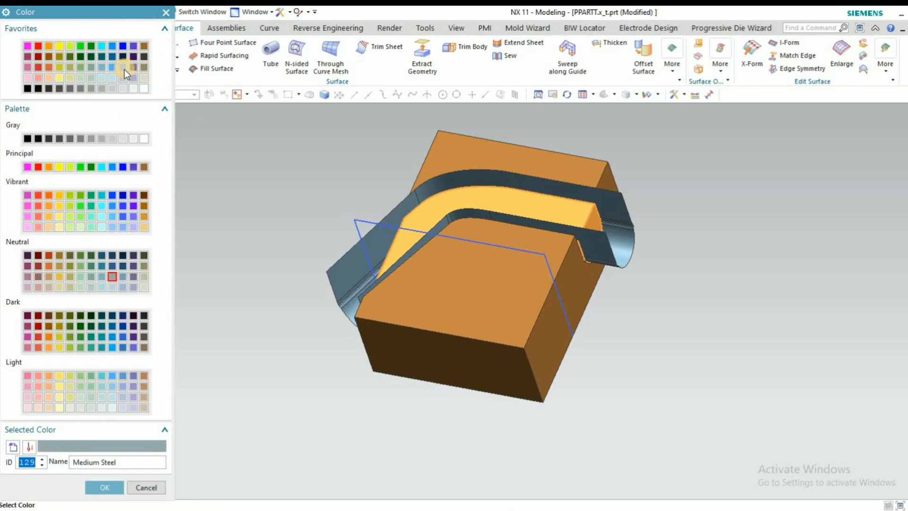
{"action": "left_click", "coordinate": [95, 493]}
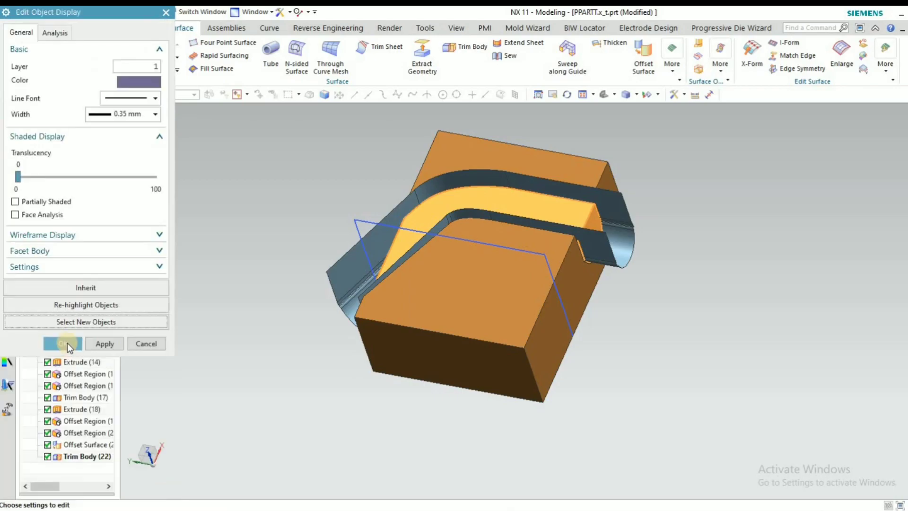
{"action": "left_click", "coordinate": [67, 343]}
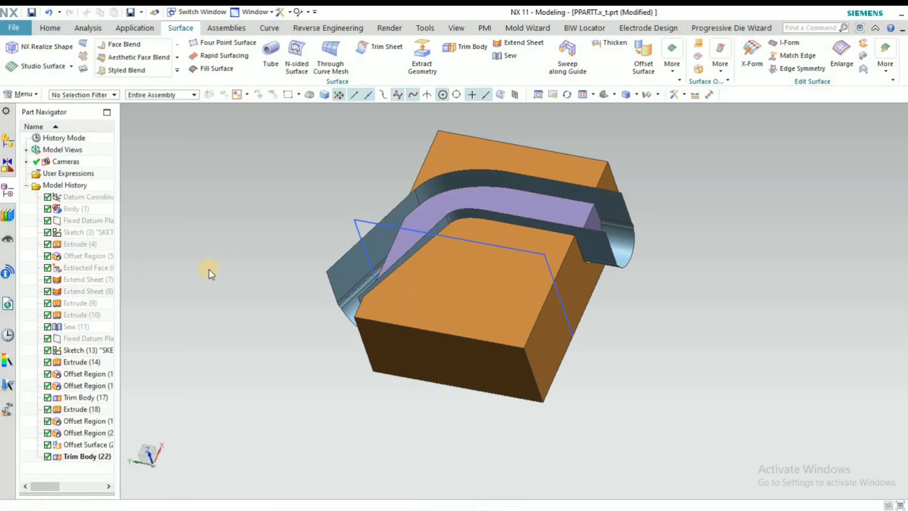
- Hide the rectangular block sketch and the offset channel sheet
{"action": "middle_click_drag", "start_coordinate": [321, 272], "coordinate": [367, 237]}
{"action": "scroll", "coordinate": [351, 264], "scroll_direction": "up", "scroll_amount": 3}
{"action": "left_click", "coordinate": [352, 263]}
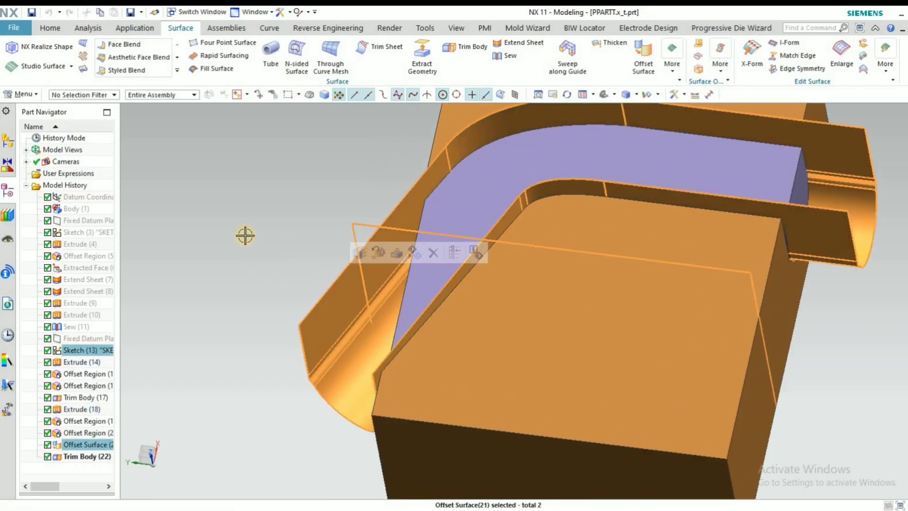
{"action": "key", "text": "ctrl+b"}
- Offset the purple core body's top face outward by 30 mm with Offset Region
{"action": "scroll", "coordinate": [333, 207], "scroll_direction": "down", "scroll_amount": 2}
{"action": "mouse_move", "coordinate": [326, 228]}
{"action": "middle_mouse_down"}
{"action": "mouse_move", "coordinate": [332, 237]}
{"action": "mouse_move", "coordinate": [313, 237]}
{"action": "mouse_move", "coordinate": [320, 221]}
{"action": "mouse_move", "coordinate": [290, 233]}
{"action": "mouse_move", "coordinate": [282, 225]}
{"action": "mouse_move", "coordinate": [482, 170]}
{"action": "mouse_move", "coordinate": [530, 178]}
{"action": "middle_mouse_up"}
{"action": "scroll", "coordinate": [530, 177], "scroll_direction": "up", "scroll_amount": 5}
{"action": "scroll", "coordinate": [494, 176], "scroll_direction": "down", "scroll_amount": 5}
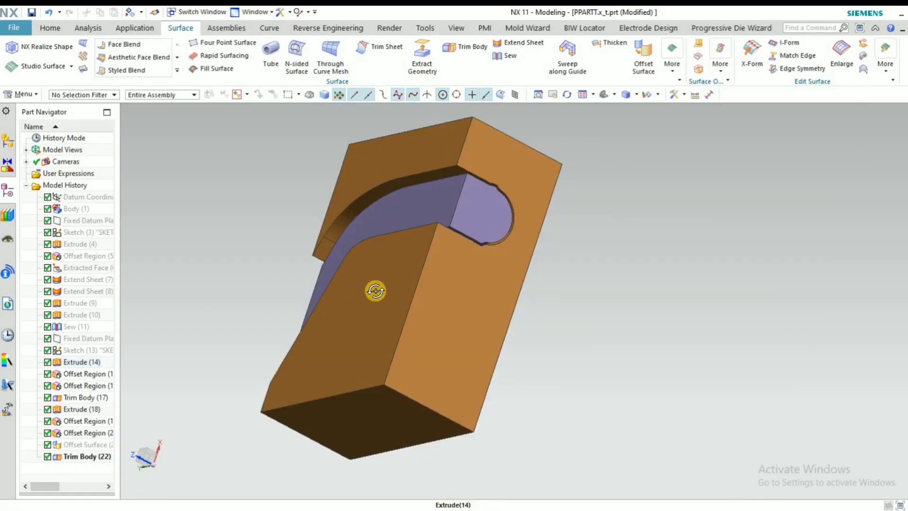
{"action": "middle_click_drag", "start_coordinate": [379, 290], "coordinate": [373, 246]}
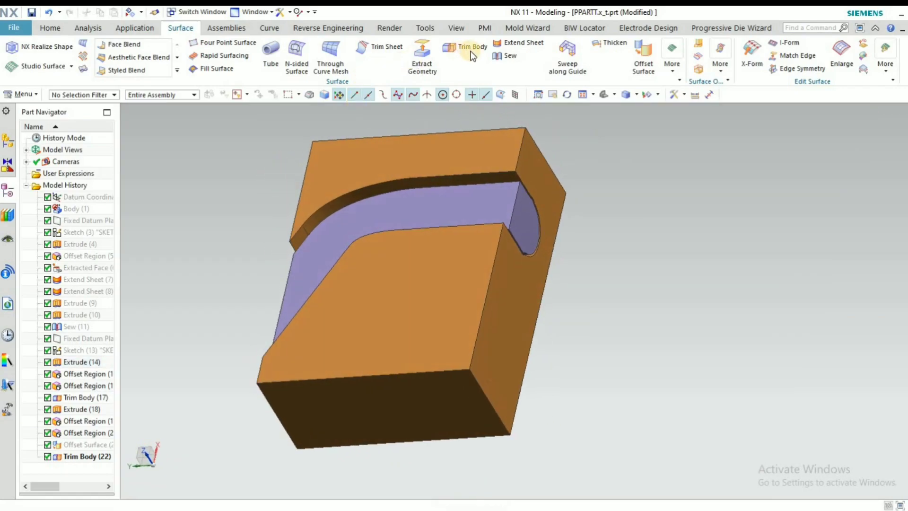
{"action": "left_click", "coordinate": [61, 30]}
{"action": "left_click", "coordinate": [329, 43]}
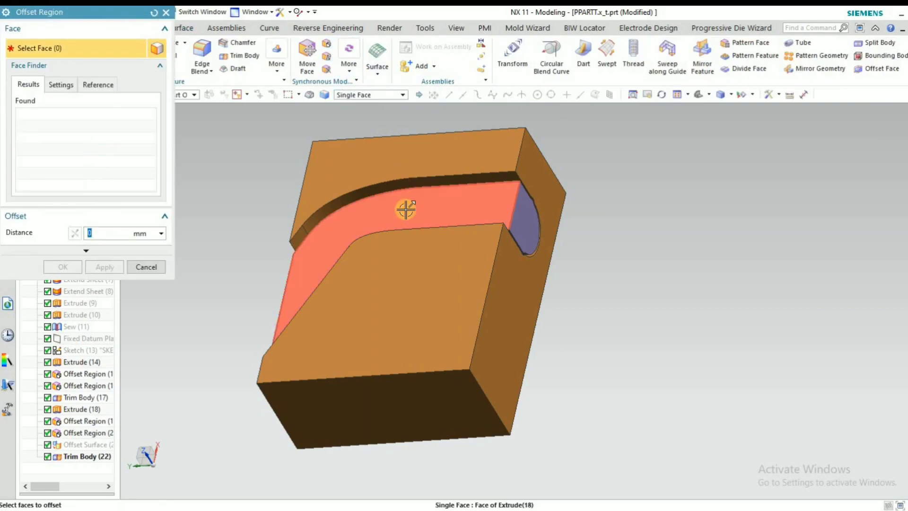
{"action": "left_click", "coordinate": [405, 207]}
{"action": "type", "text": "30"}
{"action": "left_click", "coordinate": [58, 261]}
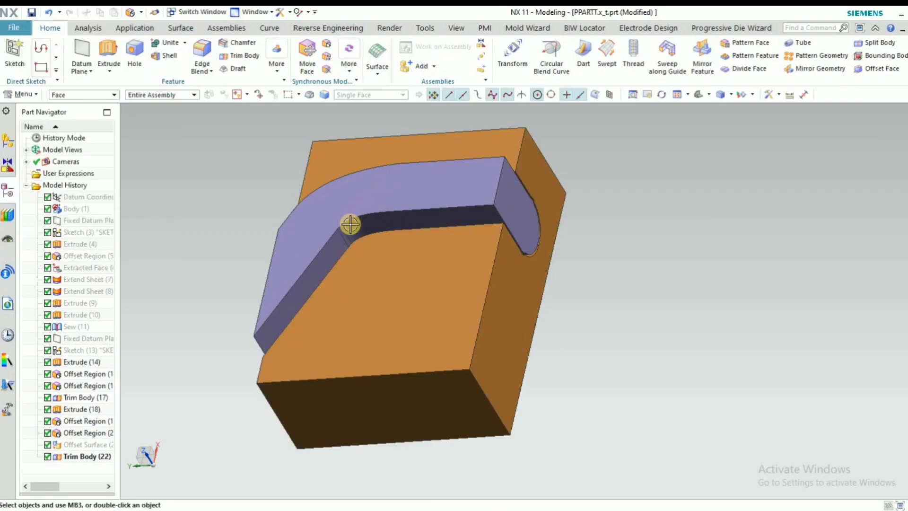
- Hide the purple core body and show the green elbow body inside the outer block's channel
{"action": "left_click", "coordinate": [351, 214]}
{"action": "middle_click_drag", "start_coordinate": [334, 202], "coordinate": [288, 251]}
{"action": "key", "text": "ctrl+shift+k"}
{"action": "scroll", "coordinate": [359, 270], "scroll_direction": "up", "scroll_amount": 5}
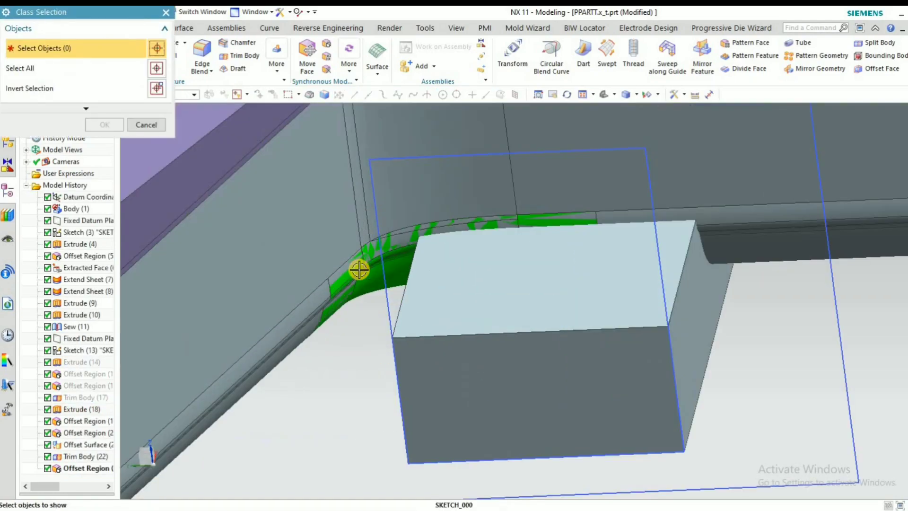
{"action": "left_click", "coordinate": [355, 262]}
{"action": "middle_click", "coordinate": [293, 247]}
{"action": "middle_click_drag", "start_coordinate": [381, 265], "coordinate": [349, 265]}
{"action": "scroll", "coordinate": [276, 291], "scroll_direction": "down", "scroll_amount": 3}
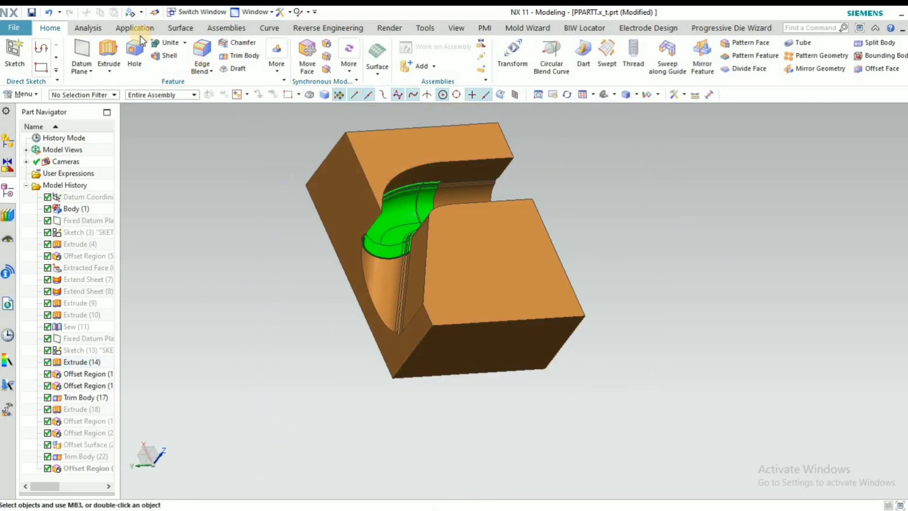
- Offset the outer block's side face next to the channel outward by 25 mm with Offset Region
{"action": "left_click", "coordinate": [337, 214]}
{"action": "left_click_drag", "start_coordinate": [337, 214], "coordinate": [325, 217]}
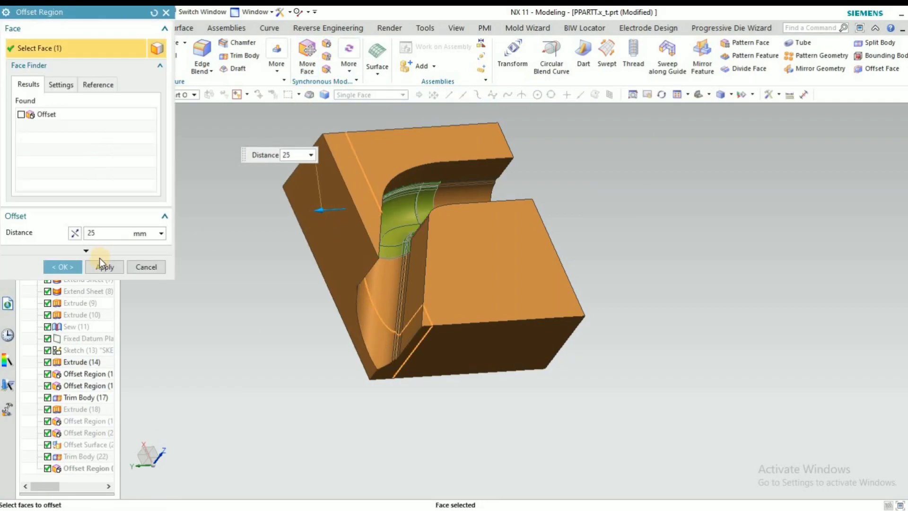
{"action": "middle_click_drag", "start_coordinate": [240, 298], "coordinate": [200, 264]}
{"action": "left_click", "coordinate": [147, 267]}
- Create a sketch on the block's top face and draw a rectangle about 141 mm by 123 mm around the elbow, from the block's edges
{"action": "left_click", "coordinate": [15, 52]}
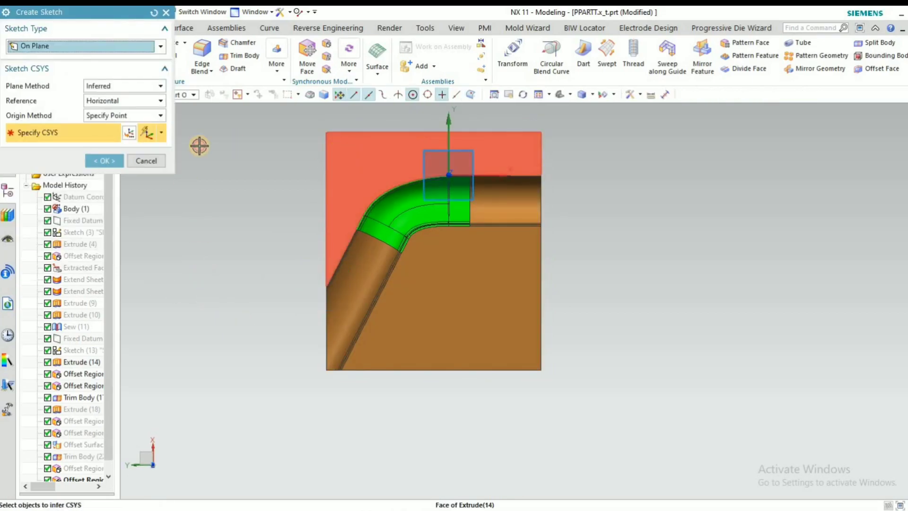
{"action": "left_click", "coordinate": [105, 158]}
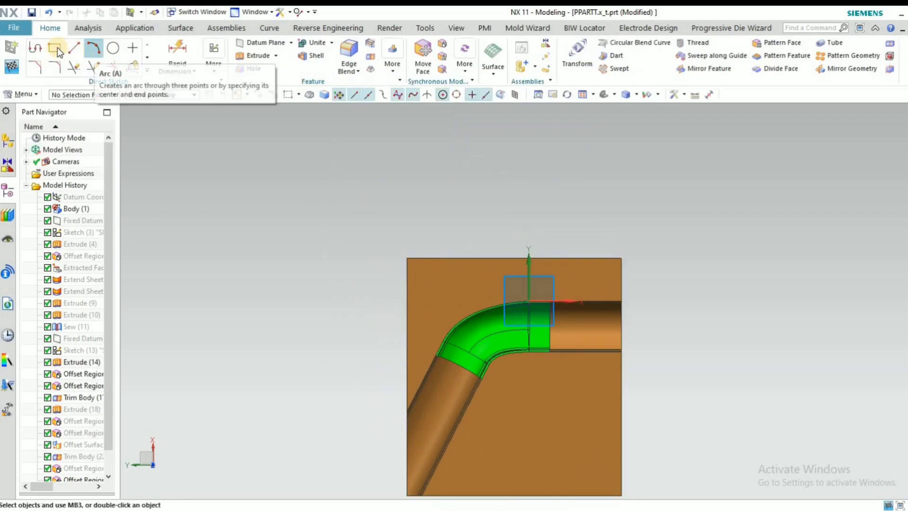
{"action": "left_click", "coordinate": [56, 47]}
{"action": "scroll", "coordinate": [450, 205], "scroll_direction": "down", "scroll_amount": 3}
{"action": "scroll", "coordinate": [543, 250], "scroll_direction": "up", "scroll_amount": 4}
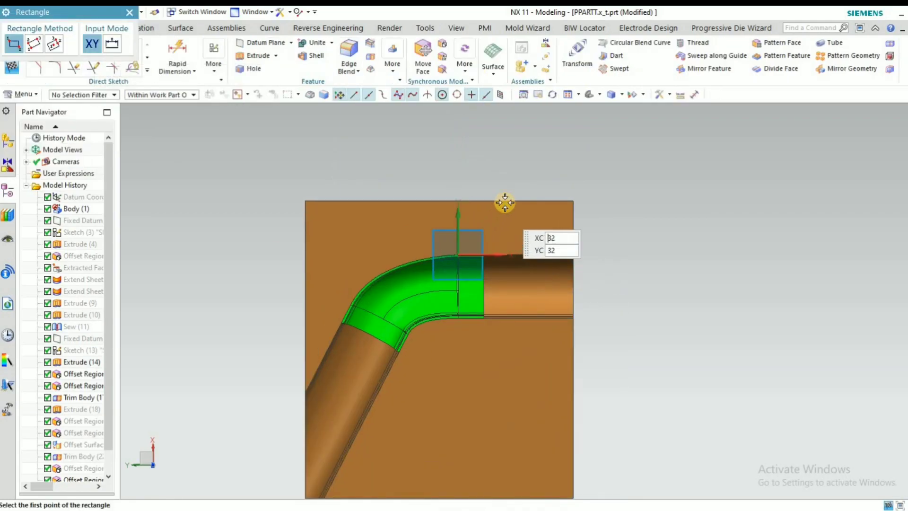
{"action": "left_click", "coordinate": [505, 202]}
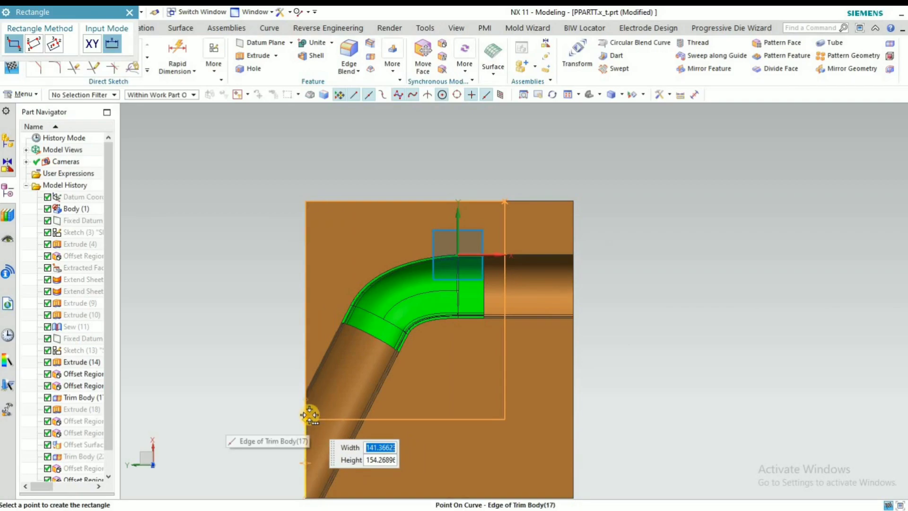
{"action": "left_click", "coordinate": [306, 375]}
{"action": "left_click", "coordinate": [444, 177]}
- Draw a larger rectangle about 270 mm high enclosing the whole block and finish the sketch
{"action": "scroll", "coordinate": [444, 177], "scroll_direction": "down", "scroll_amount": 3}
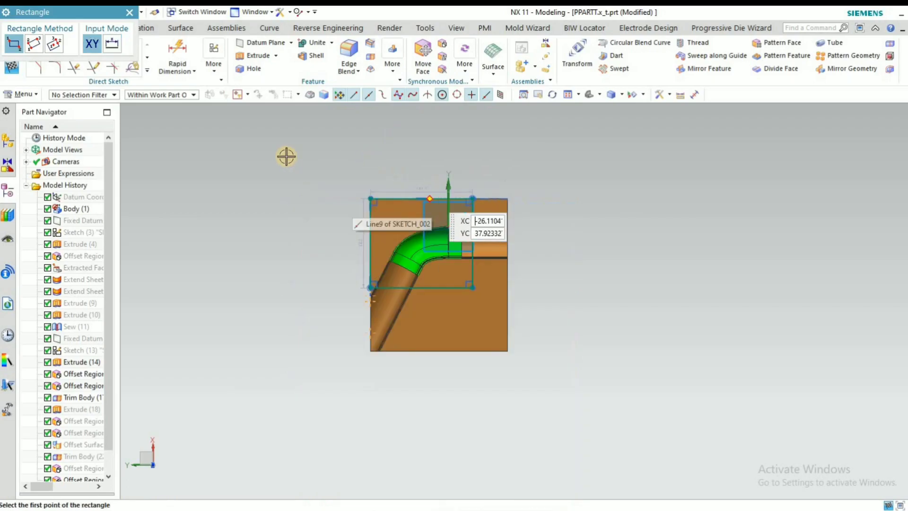
{"action": "left_click", "coordinate": [333, 171]}
{"action": "left_click", "coordinate": [539, 367]}
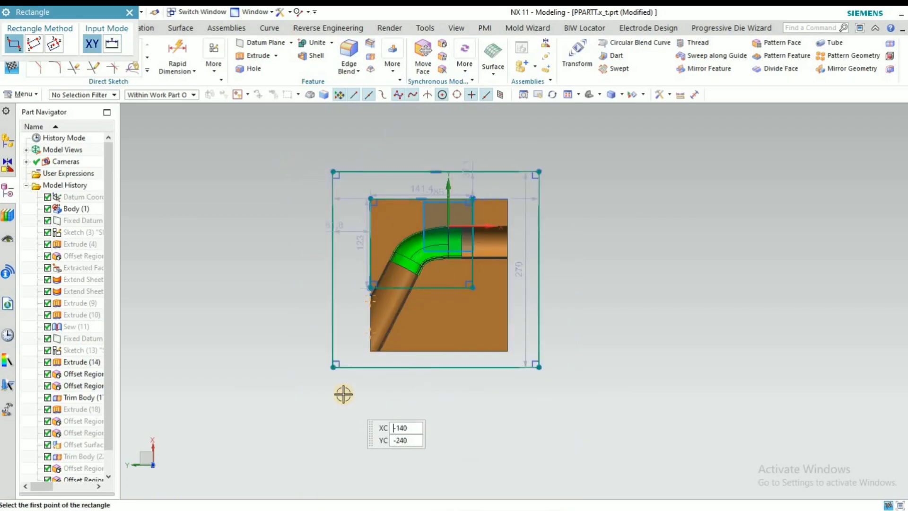
{"action": "key", "text": "Escape"}
{"action": "key", "text": "ctrl+q"}
{"action": "middle_click_drag", "start_coordinate": [319, 345], "coordinate": [320, 344]}
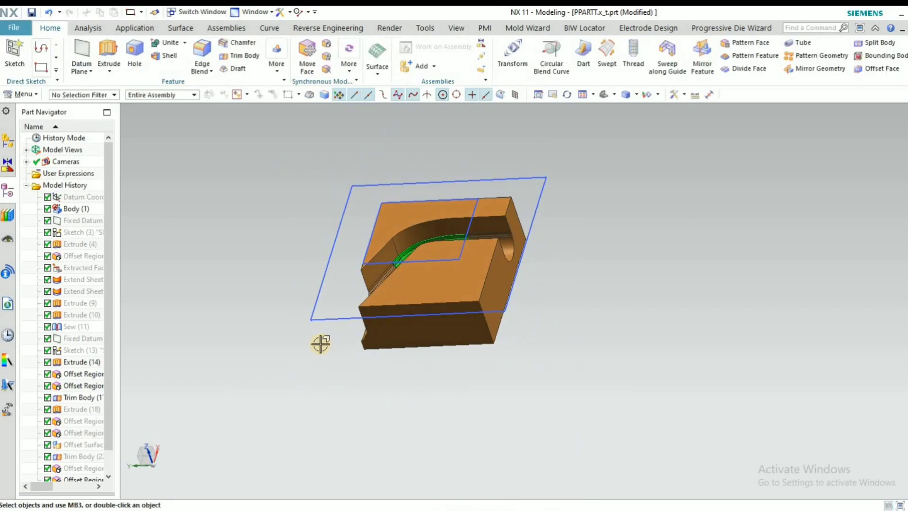
- Extrude both rectangles along ZC from -120 mm to 135 mm, subtracting the ring between them from the orange block
{"action": "key", "text": "x"}
{"action": "left_click", "coordinate": [376, 219]}
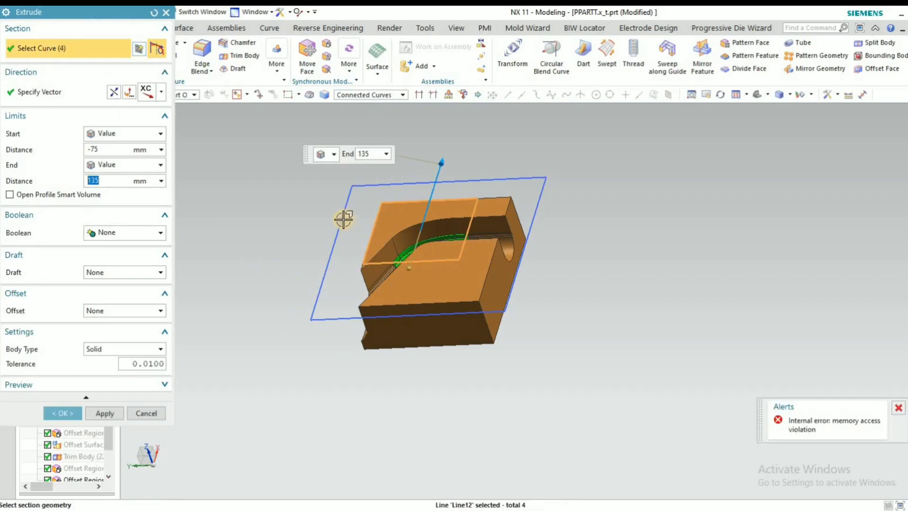
{"action": "left_click", "coordinate": [340, 229]}
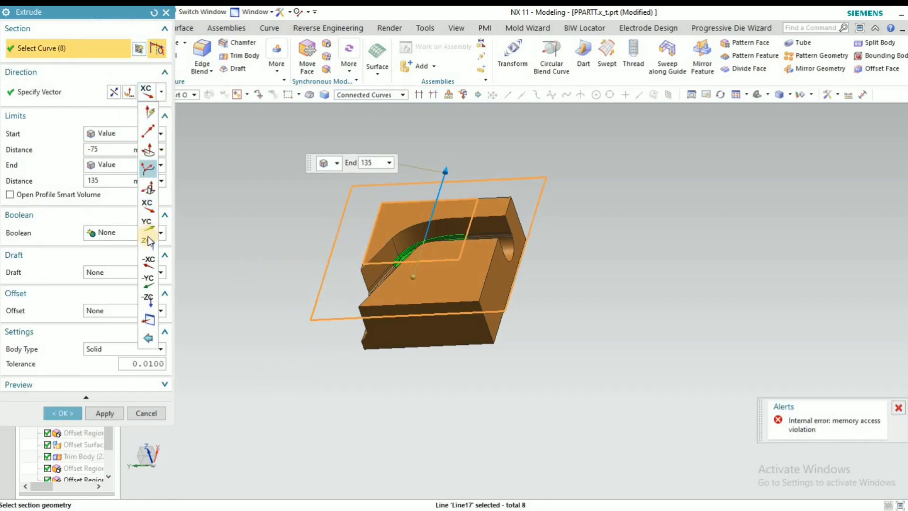
{"action": "left_click", "coordinate": [148, 240]}
{"action": "left_click_drag", "start_coordinate": [446, 301], "coordinate": [447, 303]}
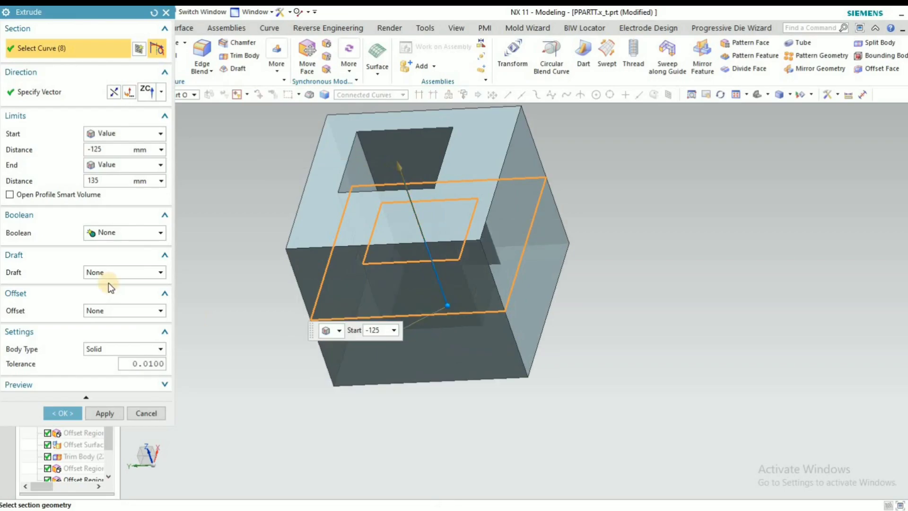
{"action": "left_click", "coordinate": [106, 269]}
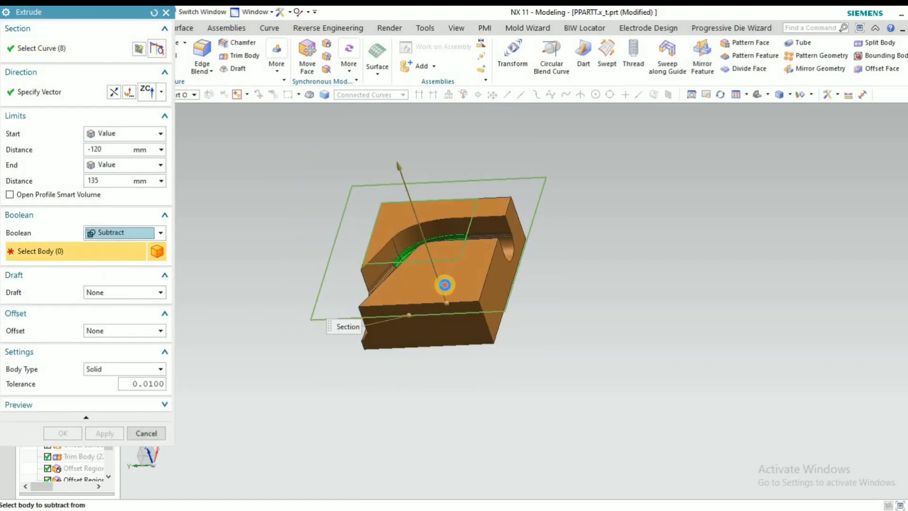
{"action": "left_click", "coordinate": [445, 284]}
{"action": "middle_click", "coordinate": [241, 334]}
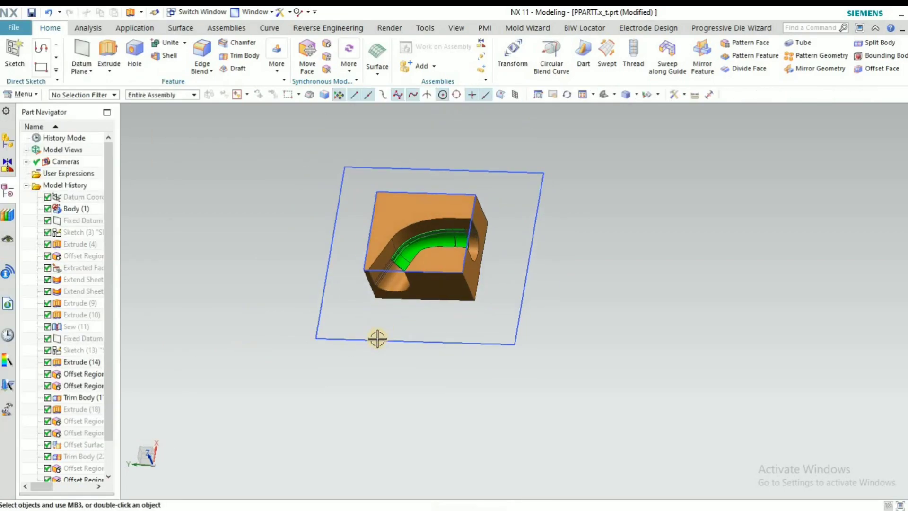
- Hide the sketch with the two nested rectangles
{"action": "left_click", "coordinate": [299, 344]}
{"action": "mouse_move", "coordinate": [296, 298]}
{"action": "middle_mouse_down"}
{"action": "mouse_move", "coordinate": [322, 310]}
{"action": "mouse_move", "coordinate": [327, 328]}
{"action": "mouse_move", "coordinate": [319, 326]}
{"action": "mouse_move", "coordinate": [491, 270]}
{"action": "middle_mouse_up"}
{"action": "scroll", "coordinate": [454, 257], "scroll_direction": "up", "scroll_amount": 8}
{"action": "scroll", "coordinate": [407, 331], "scroll_direction": "down", "scroll_amount": 5}
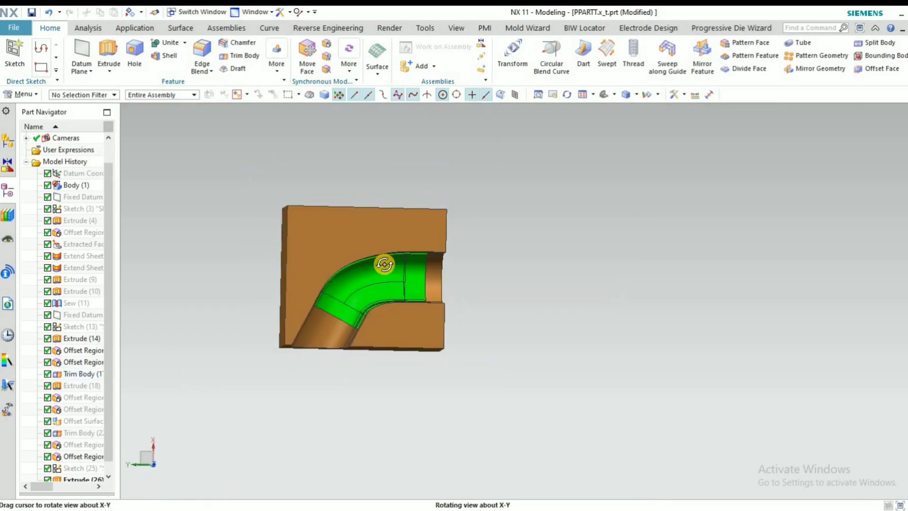
- Offset the block's main top face inward by 28 mm with Offset Region
{"action": "middle_click_drag", "start_coordinate": [383, 264], "coordinate": [361, 237]}
{"action": "scroll", "coordinate": [361, 237], "scroll_direction": "up", "scroll_amount": 8}
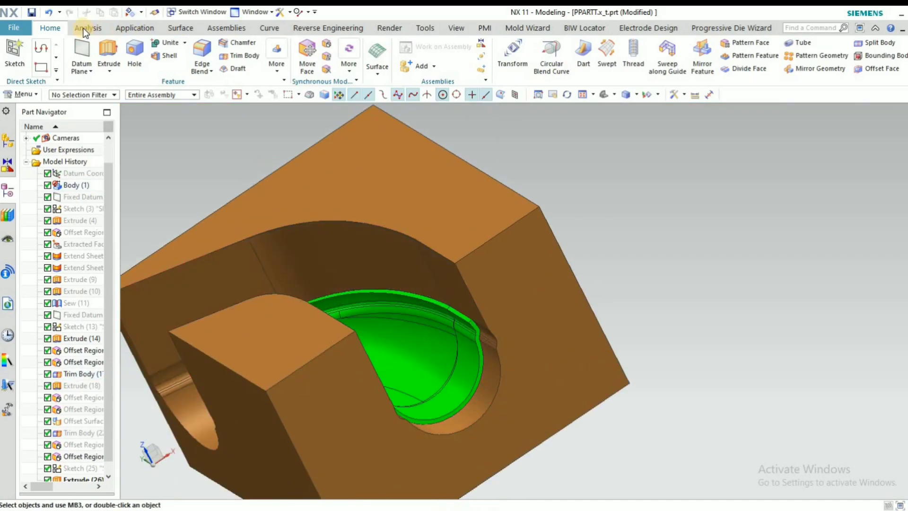
{"action": "left_click", "coordinate": [325, 46]}
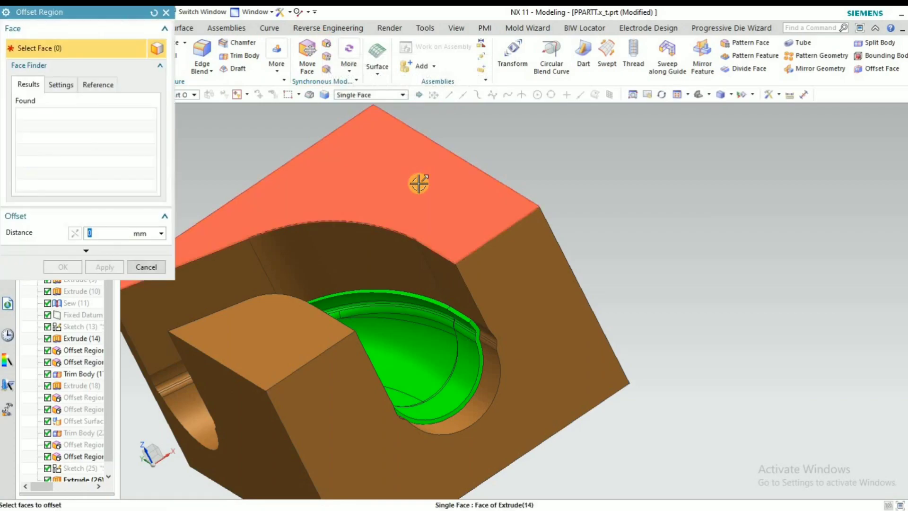
{"action": "left_click", "coordinate": [425, 203]}
{"action": "left_click_drag", "start_coordinate": [425, 204], "coordinate": [442, 242]}
{"action": "type", "text": "25"}
{"action": "key", "text": "Return"}
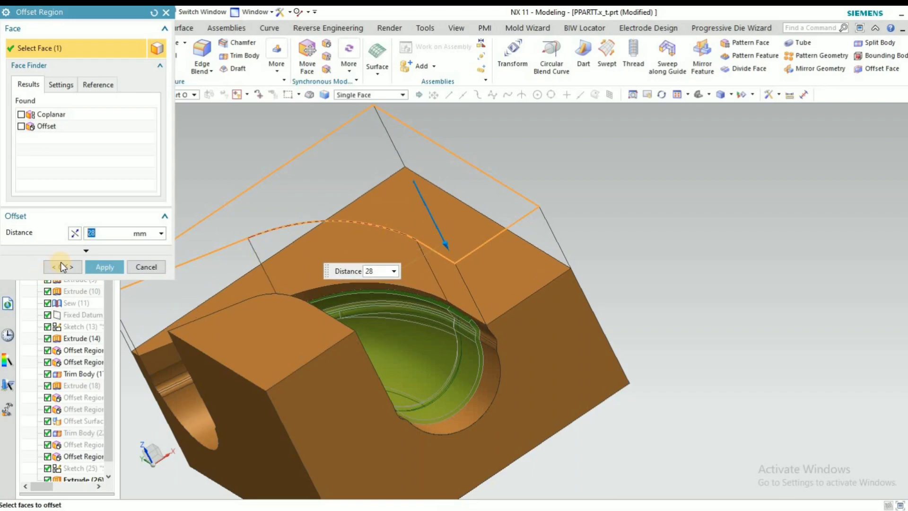
{"action": "middle_click", "coordinate": [446, 247]}
- Replace the top face of the block's inner corner portion with the lowered main top face
{"action": "middle_click_drag", "start_coordinate": [446, 247], "coordinate": [462, 250]}
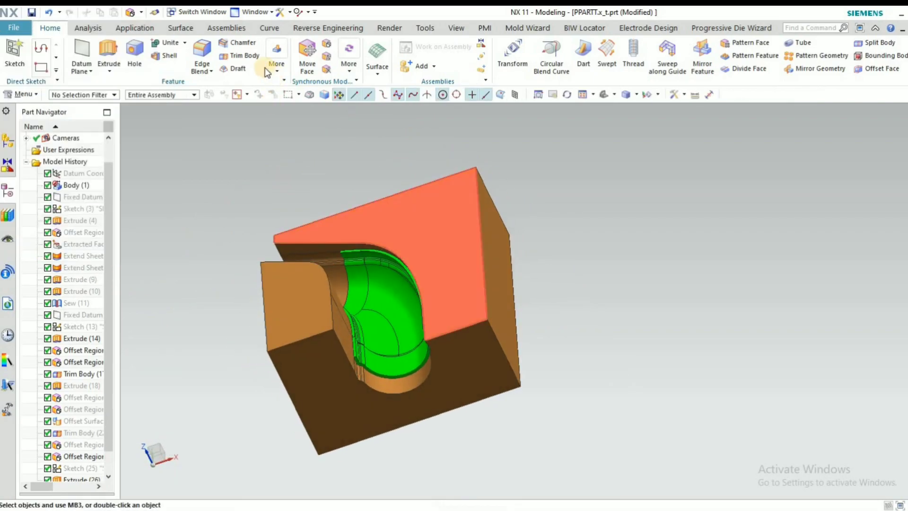
{"action": "left_click", "coordinate": [298, 296]}
{"action": "middle_click", "coordinate": [426, 213]}
{"action": "left_click", "coordinate": [426, 213]}
{"action": "middle_click", "coordinate": [115, 214]}
- Offset the block's main top face and the inner corner portion's top face with Offset Region
{"action": "middle_click_drag", "start_coordinate": [213, 269], "coordinate": [232, 227]}
{"action": "left_click", "coordinate": [328, 45]}
{"action": "left_click", "coordinate": [377, 231]}
{"action": "left_click", "coordinate": [104, 267]}
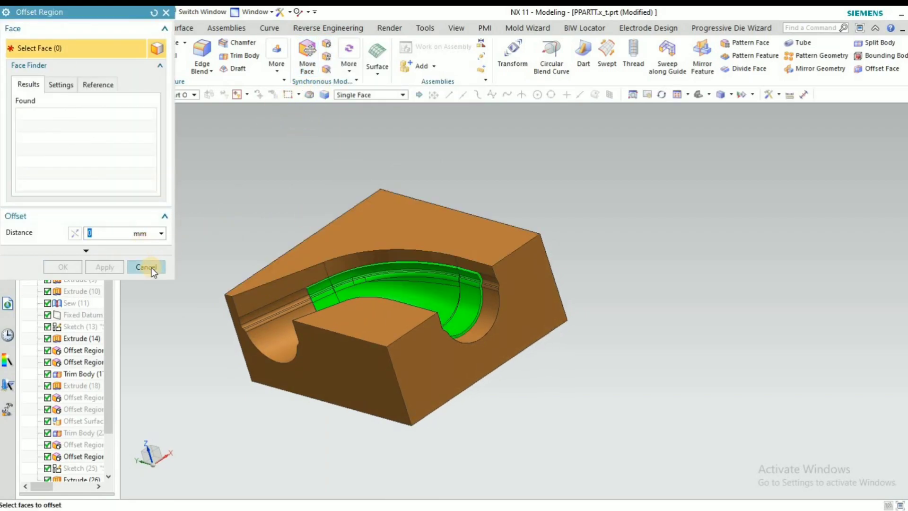
{"action": "left_click", "coordinate": [314, 305]}
{"action": "left_click", "coordinate": [63, 267]}
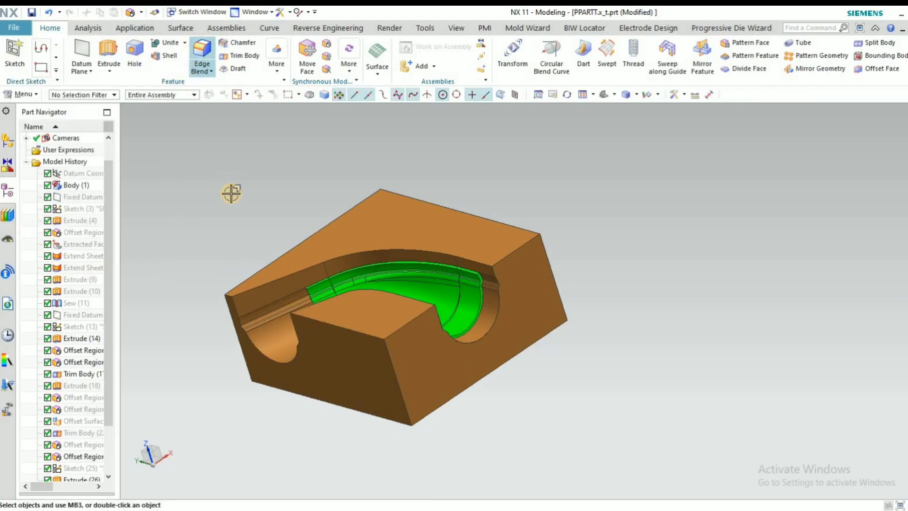
- Apply a 3 mm Edge Blend along the full outer upper edge of the block's channel
{"action": "key", "text": "b"}
{"action": "left_click", "coordinate": [248, 287]}
{"action": "left_click", "coordinate": [399, 256]}
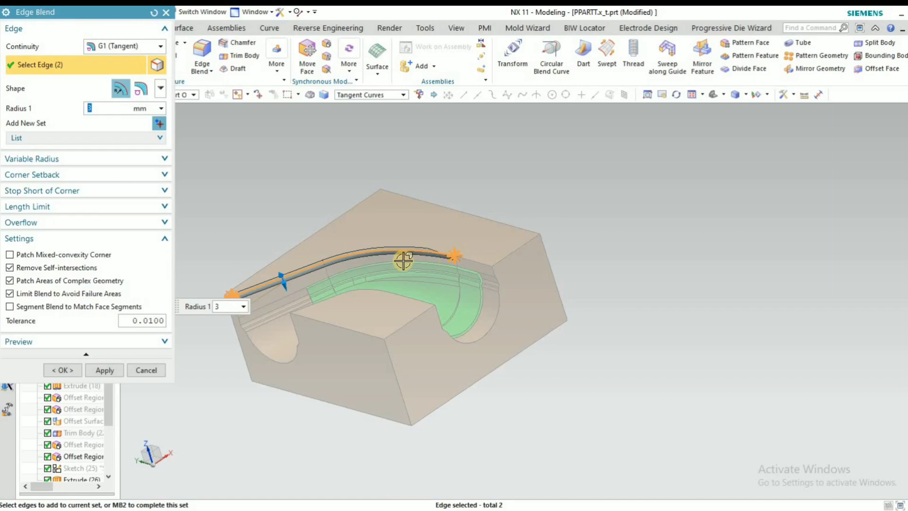
{"action": "scroll", "coordinate": [494, 258], "scroll_direction": "up", "scroll_amount": 5}
{"action": "left_click", "coordinate": [419, 271]}
{"action": "scroll", "coordinate": [544, 236], "scroll_direction": "down", "scroll_amount": 5}
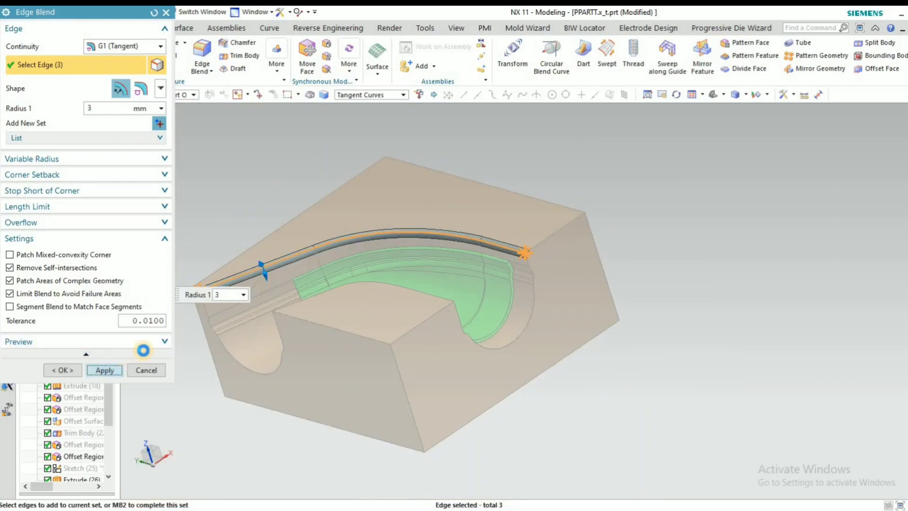
- Blend the channel's upper edge on the inner corner portion with the same radius
{"action": "middle_click_drag", "start_coordinate": [391, 249], "coordinate": [392, 360]}
{"action": "scroll", "coordinate": [338, 333], "scroll_direction": "up", "scroll_amount": 4}
{"action": "left_click", "coordinate": [340, 334]}
{"action": "left_click", "coordinate": [69, 369]}
- Show the purple core body together with the outer block and the elbow
{"action": "middle_click_drag", "start_coordinate": [290, 375], "coordinate": [309, 334]}
{"action": "key", "text": "ctrl+shift+k"}
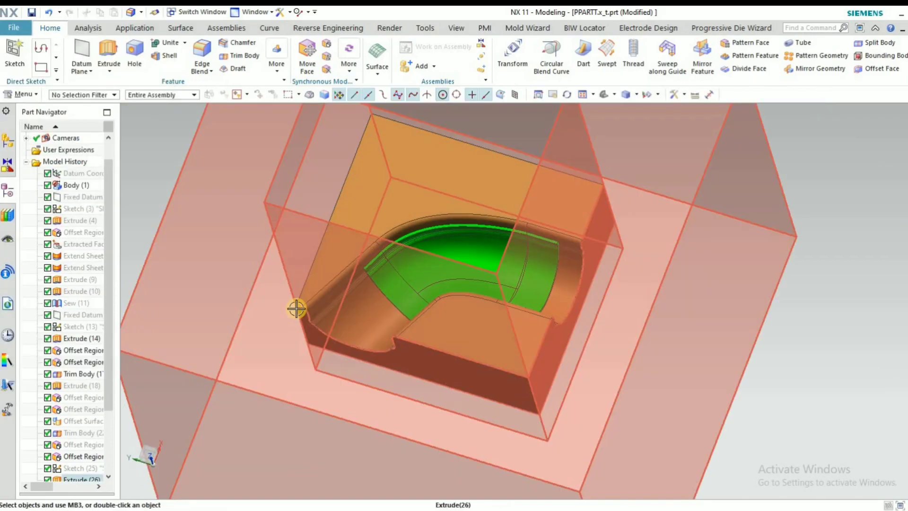
{"action": "left_click", "coordinate": [473, 222]}
{"action": "left_click", "coordinate": [104, 125]}
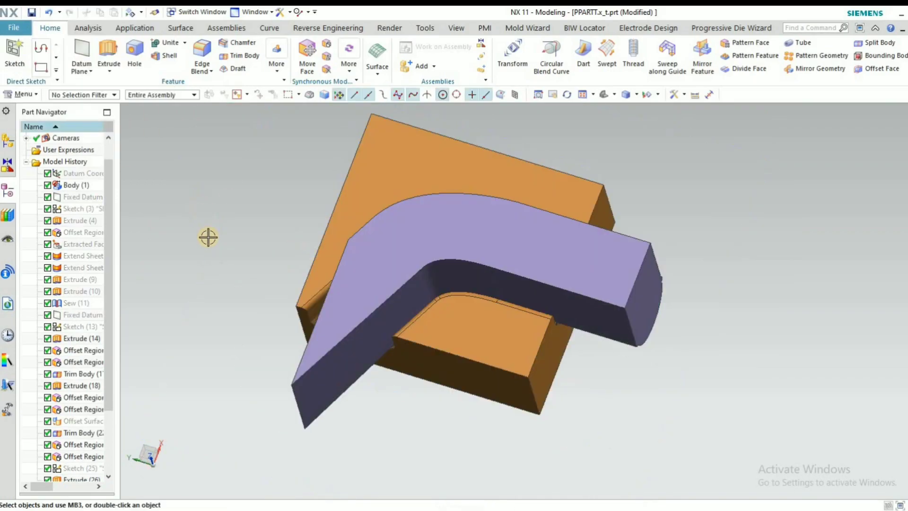
- Offset the angled arm's end face on the purple core outward by 9 mm with Offset Region
{"action": "middle_click_drag", "start_coordinate": [232, 266], "coordinate": [228, 264]}
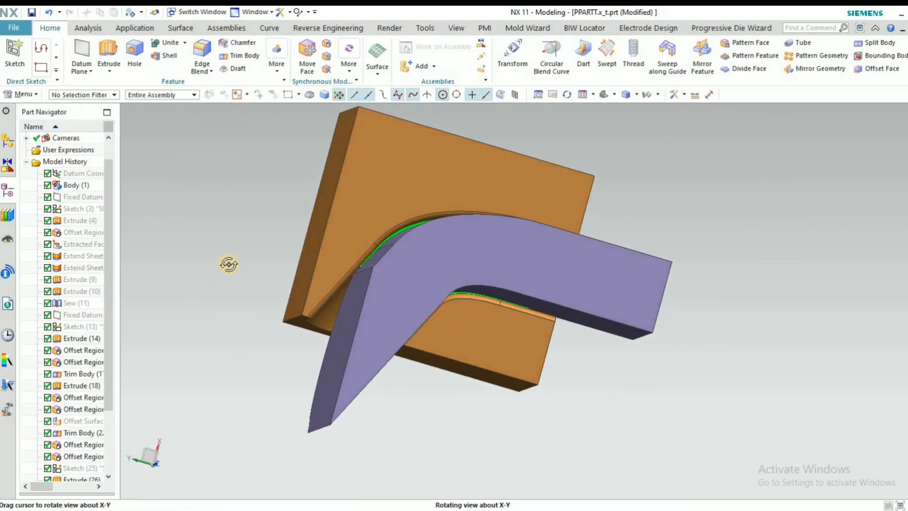
{"action": "middle_click_drag", "start_coordinate": [197, 104], "coordinate": [208, 97]}
{"action": "scroll", "coordinate": [312, 325], "scroll_direction": "up", "scroll_amount": 2}
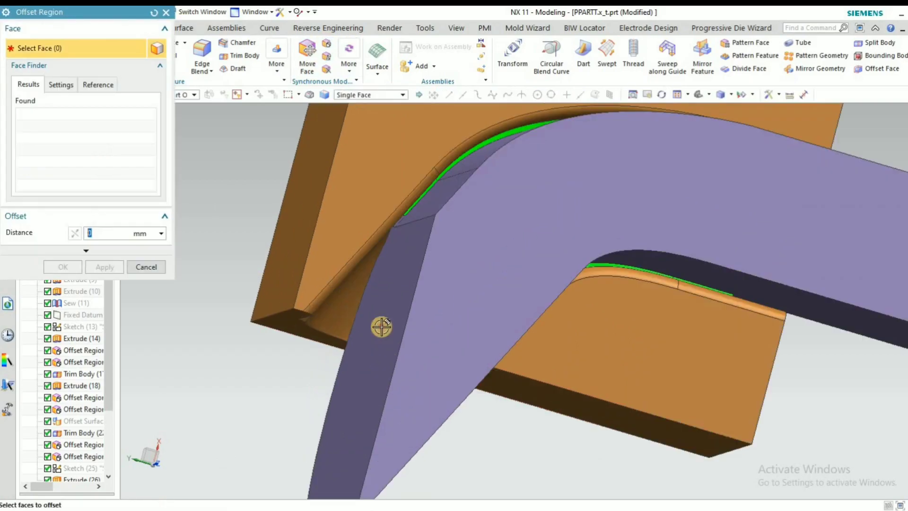
{"action": "left_click", "coordinate": [378, 326]}
{"action": "left_click_drag", "start_coordinate": [362, 327], "coordinate": [347, 331]}
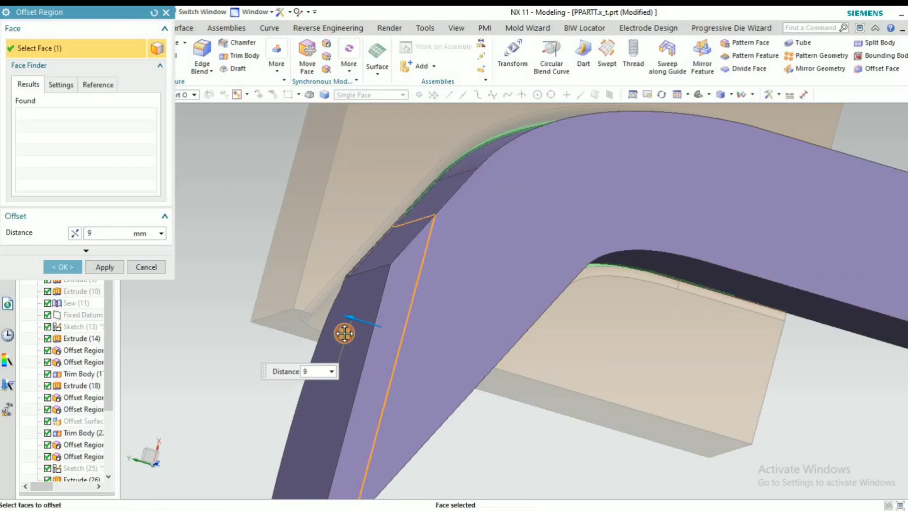
{"action": "middle_click", "coordinate": [202, 280]}
{"action": "scroll", "coordinate": [326, 251], "scroll_direction": "down", "scroll_amount": 2}
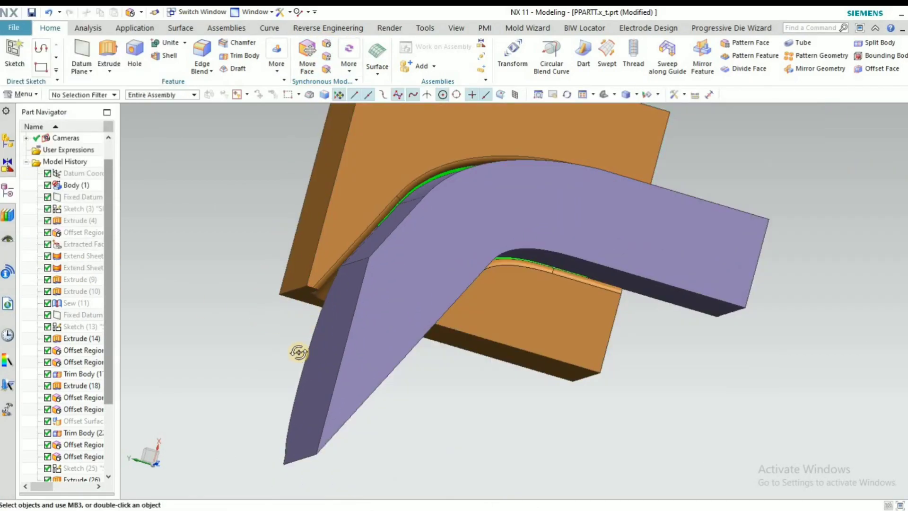
- Extend the same end face of the core's angled arm further outward with another Offset Region
{"action": "middle_click_drag", "start_coordinate": [298, 351], "coordinate": [319, 284]}
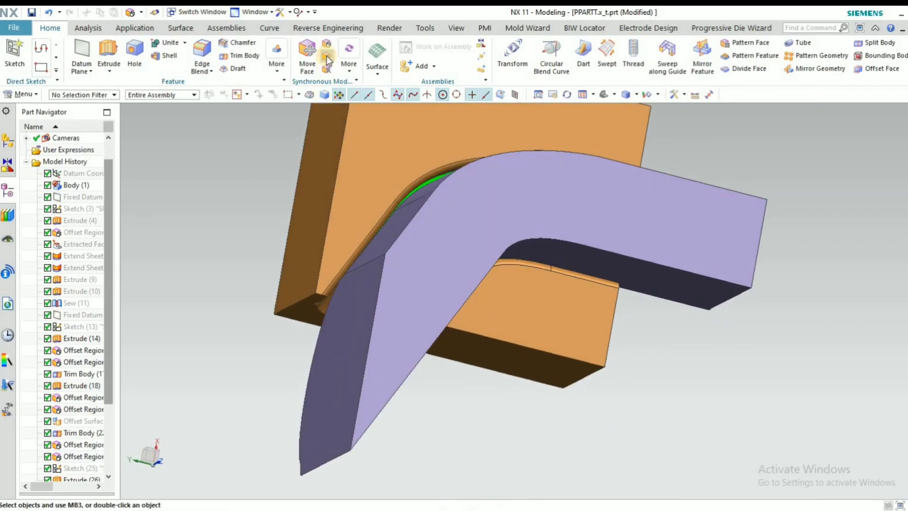
{"action": "left_click", "coordinate": [326, 56]}
{"action": "left_click", "coordinate": [326, 44]}
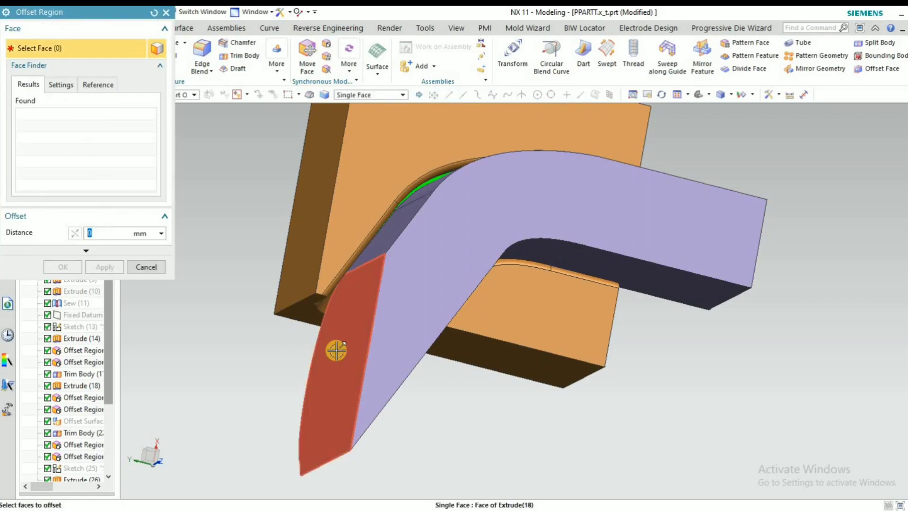
{"action": "left_click", "coordinate": [318, 355]}
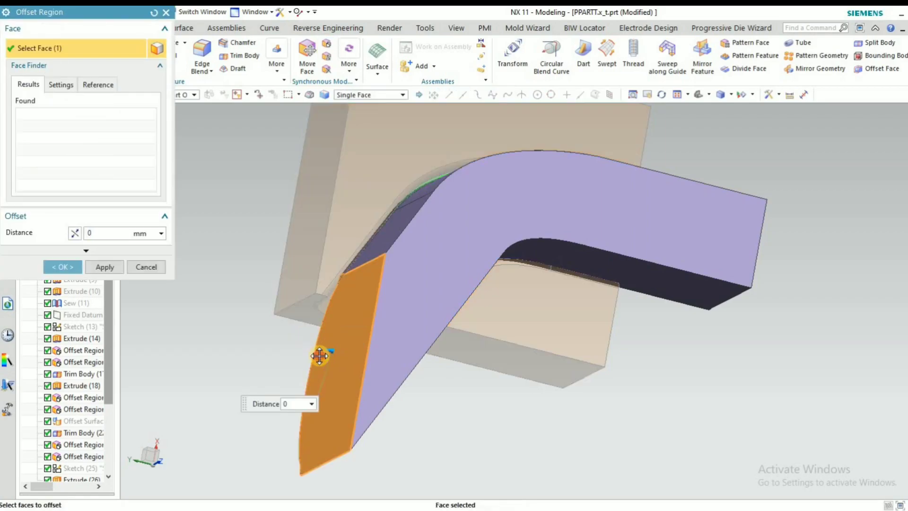
{"action": "middle_click", "coordinate": [291, 263]}
{"action": "middle_click_drag", "start_coordinate": [249, 268], "coordinate": [334, 120]}
{"action": "scroll", "coordinate": [334, 119], "scroll_direction": "down", "scroll_amount": 1}
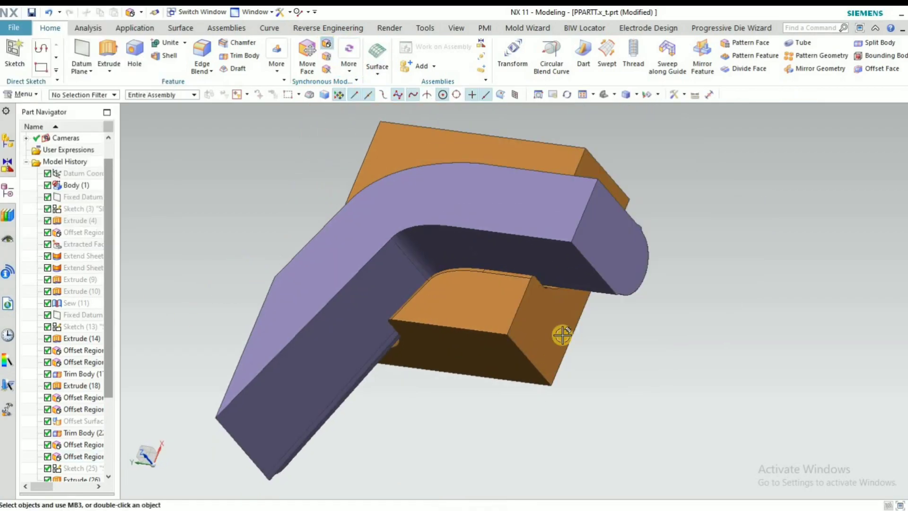
{"action": "left_click", "coordinate": [601, 224]}
{"action": "middle_click", "coordinate": [550, 333]}
{"action": "left_click", "coordinate": [461, 275]}
{"action": "left_click", "coordinate": [136, 268]}
- Replace the end face of the purple core's straight arm with the outer block's adjacent side face at zero offset
{"action": "left_click", "coordinate": [331, 59]}
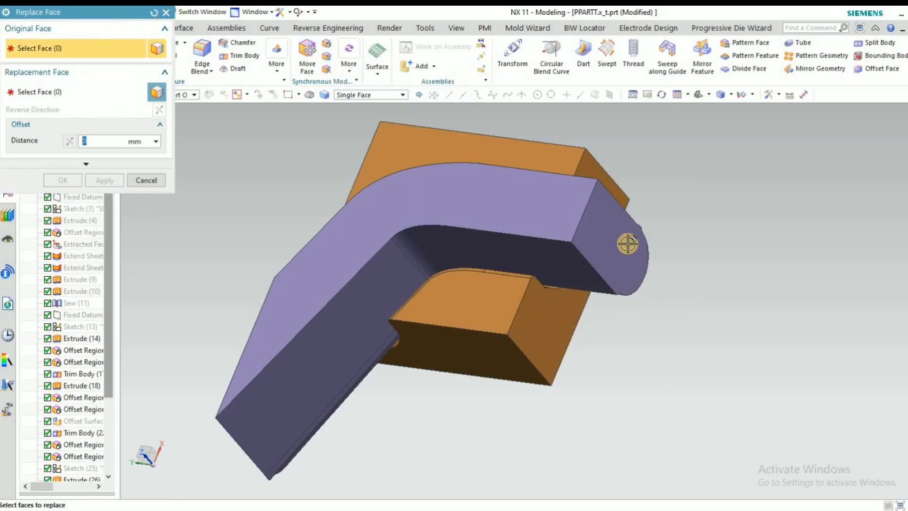
{"action": "left_click", "coordinate": [625, 236]}
{"action": "left_click", "coordinate": [551, 328]}
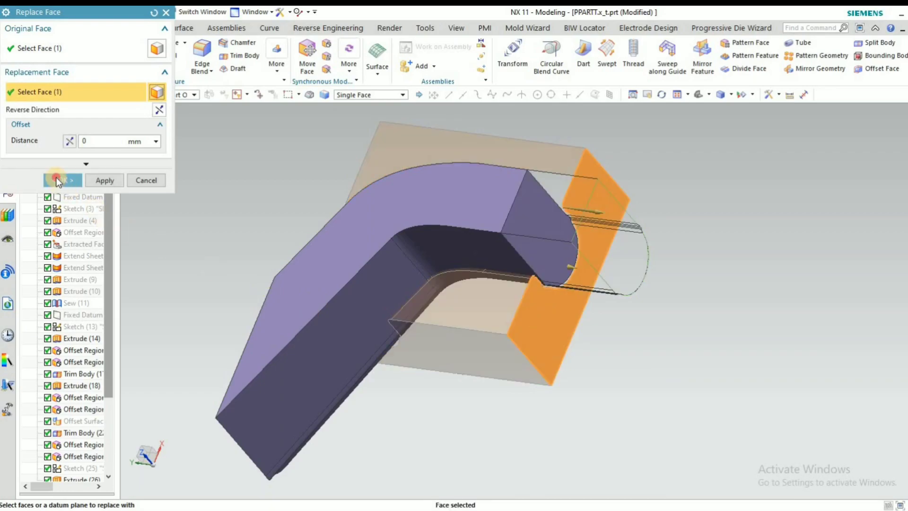
{"action": "left_click", "coordinate": [55, 179]}
- Replace the end face of the core's angled arm with the outer block's front face
{"action": "middle_click_drag", "start_coordinate": [378, 349], "coordinate": [348, 341]}
{"action": "left_click", "coordinate": [308, 389]}
{"action": "left_click", "coordinate": [436, 354]}
{"action": "left_click", "coordinate": [67, 178]}
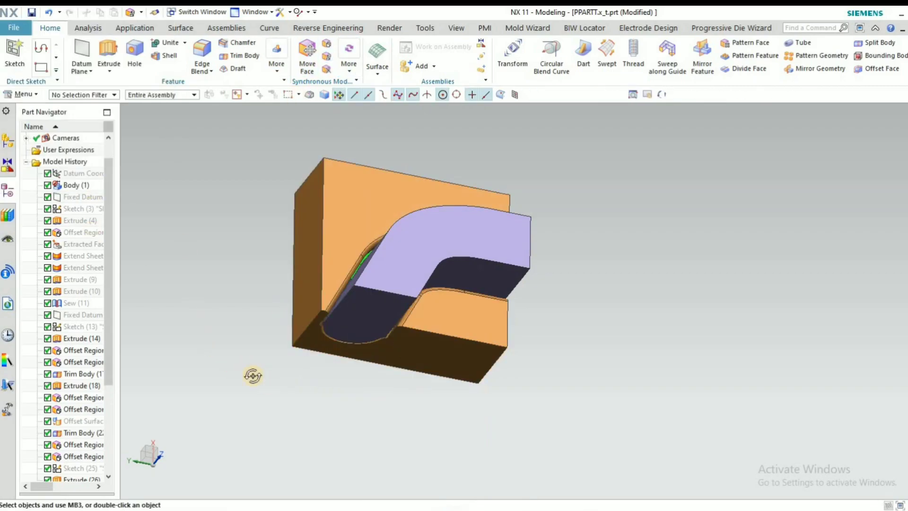
- Offset the core's flat top face downward with Offset Region to reduce the height protruding above the block
{"action": "middle_click_drag", "start_coordinate": [251, 376], "coordinate": [279, 236]}
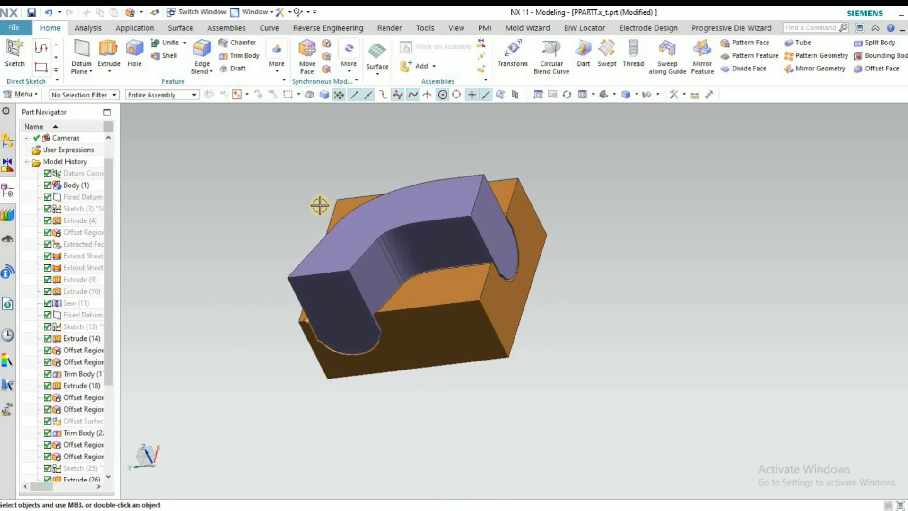
{"action": "left_click", "coordinate": [327, 43]}
{"action": "scroll", "coordinate": [427, 217], "scroll_direction": "up", "scroll_amount": 2}
{"action": "left_click", "coordinate": [429, 219]}
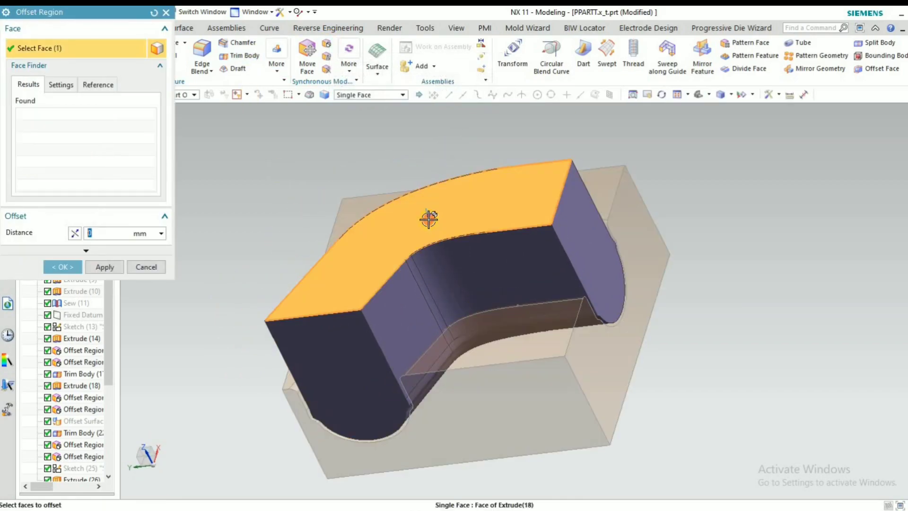
{"action": "left_click_drag", "start_coordinate": [434, 233], "coordinate": [444, 274]}
{"action": "left_click", "coordinate": [54, 268]}
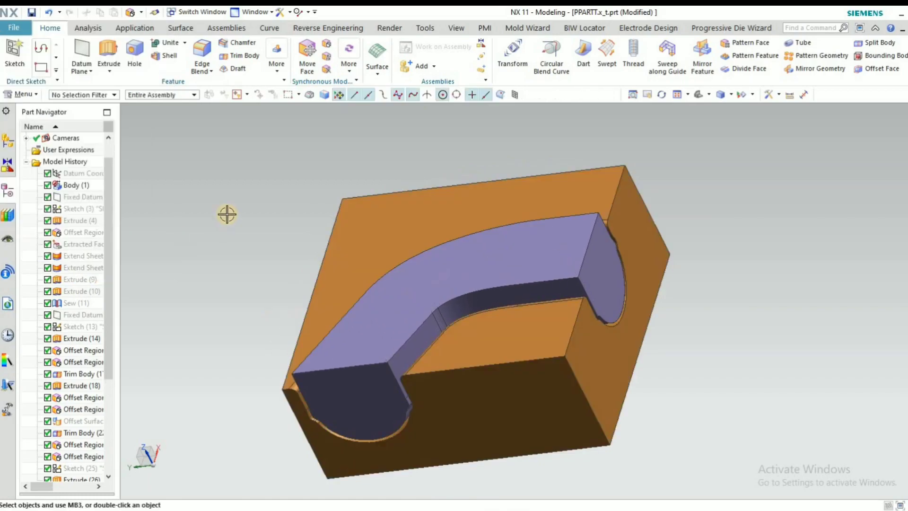
- Hide the orange outer block and examine the purple core with the green elbow from its rounded side
{"action": "middle_click_drag", "start_coordinate": [229, 211], "coordinate": [562, 314]}
{"action": "scroll", "coordinate": [434, 234], "scroll_direction": "up", "scroll_amount": 5}
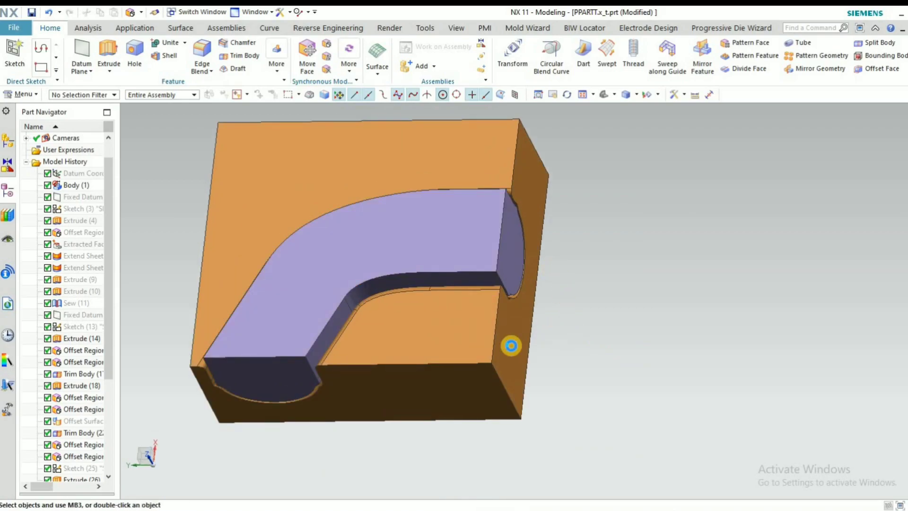
{"action": "key", "text": "ctrl+b"}
{"action": "left_click", "coordinate": [213, 203]}
{"action": "middle_click", "coordinate": [493, 187]}
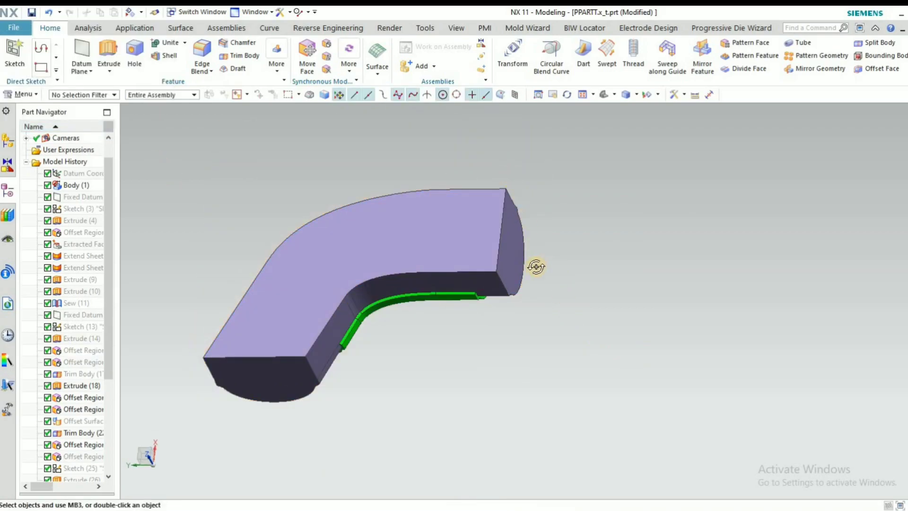
{"action": "middle_click_drag", "start_coordinate": [537, 263], "coordinate": [540, 282]}
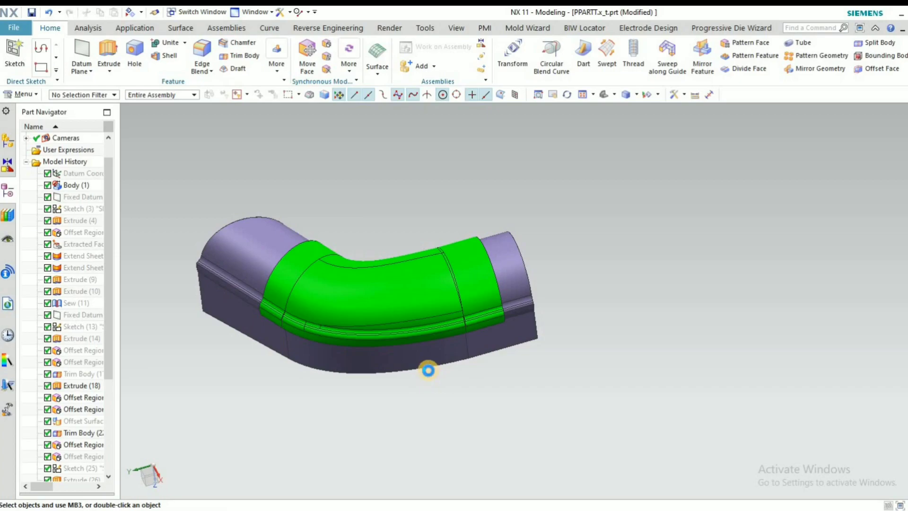
- Show the outer block again and hide the purple core to examine the elbow in the block's channel
{"action": "key", "text": "ctrl+shift+k"}
{"action": "left_click", "coordinate": [411, 260]}
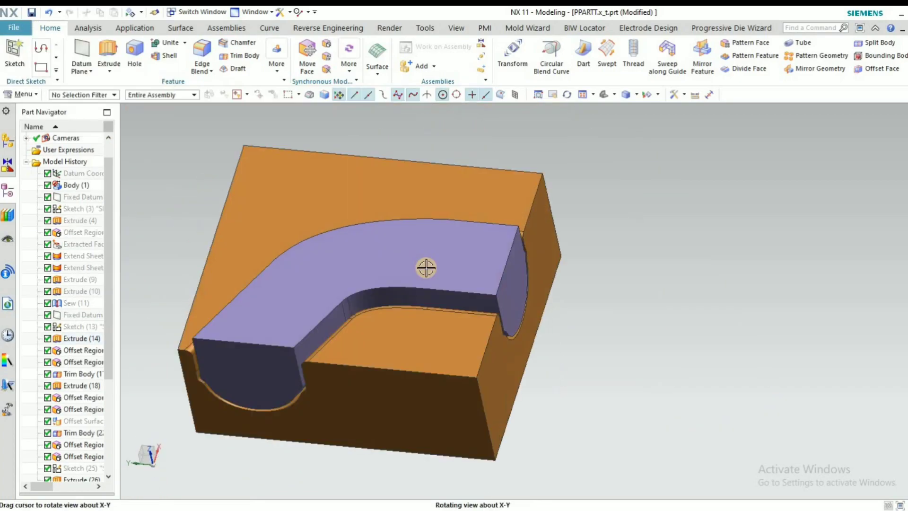
{"action": "left_click", "coordinate": [425, 267]}
{"action": "key", "text": "ctrl+b"}
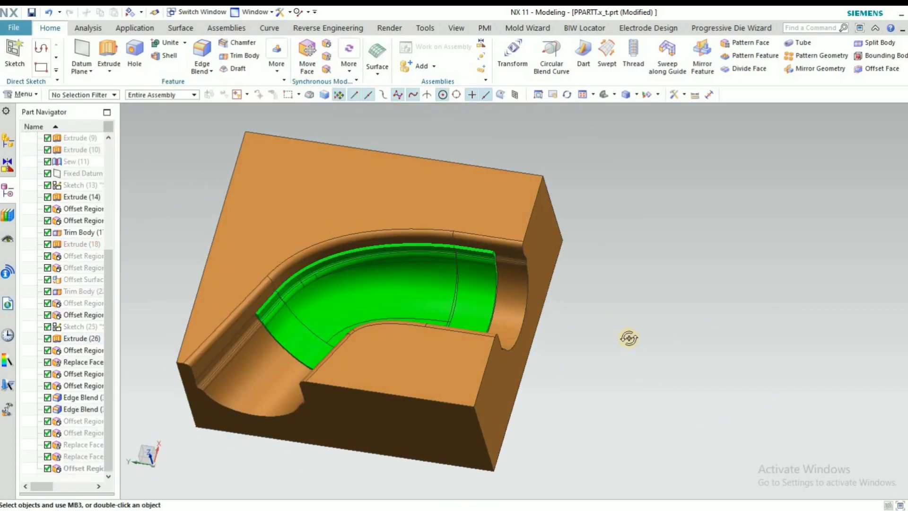
{"action": "middle_click_drag", "start_coordinate": [629, 338], "coordinate": [556, 290]}
{"action": "scroll", "coordinate": [563, 251], "scroll_direction": "up", "scroll_amount": 3}
{"action": "scroll", "coordinate": [615, 293], "scroll_direction": "down", "scroll_amount": 5}
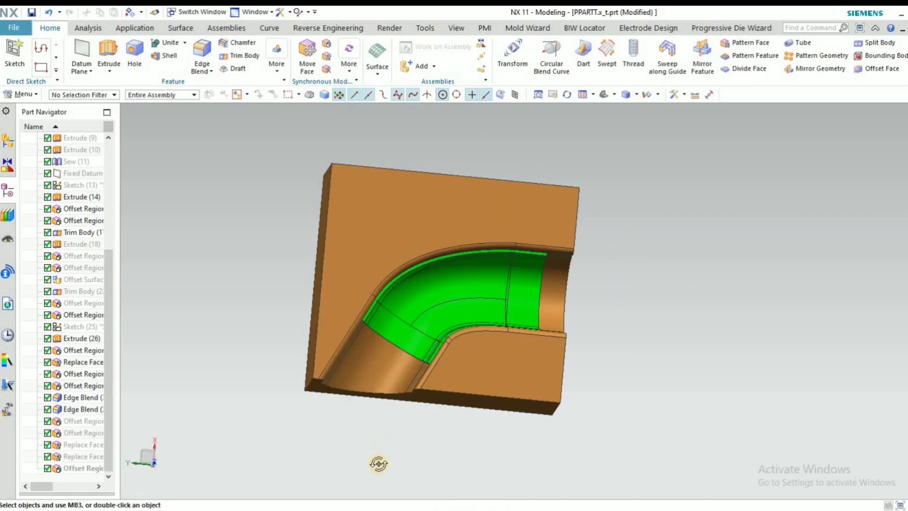
{"action": "middle_click_drag", "start_coordinate": [377, 464], "coordinate": [416, 438]}
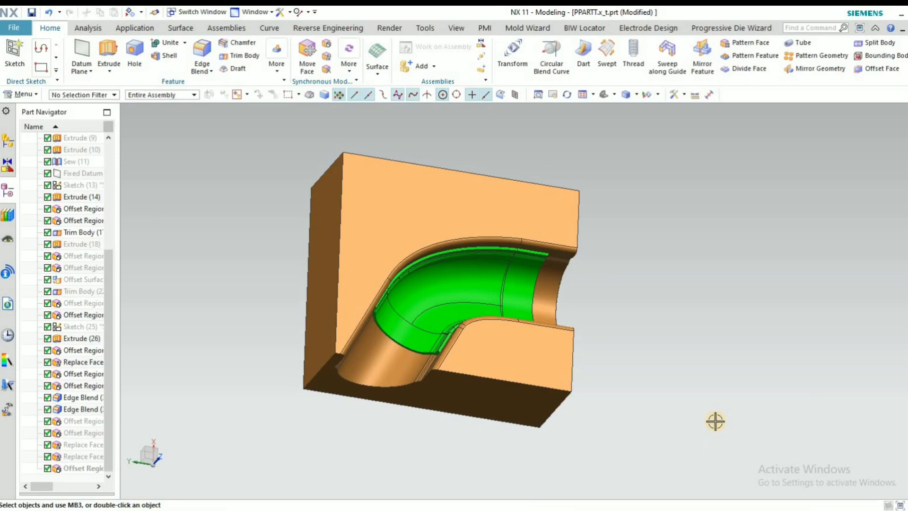
- Show the purple core body again together with the outer block
{"action": "key", "text": "ctrl+shift+k"}
{"action": "left_click", "coordinate": [359, 247]}
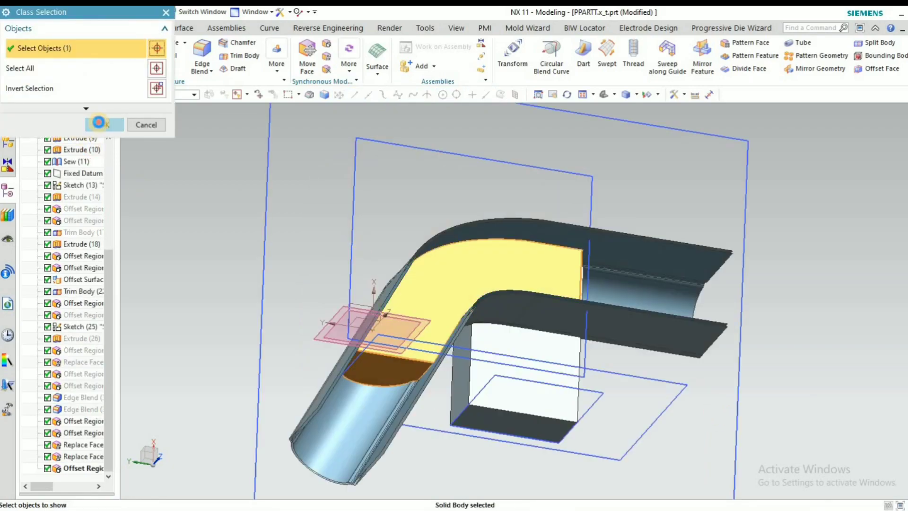
{"action": "left_click", "coordinate": [101, 125]}
{"action": "middle_click_drag", "start_coordinate": [243, 353], "coordinate": [251, 353]}
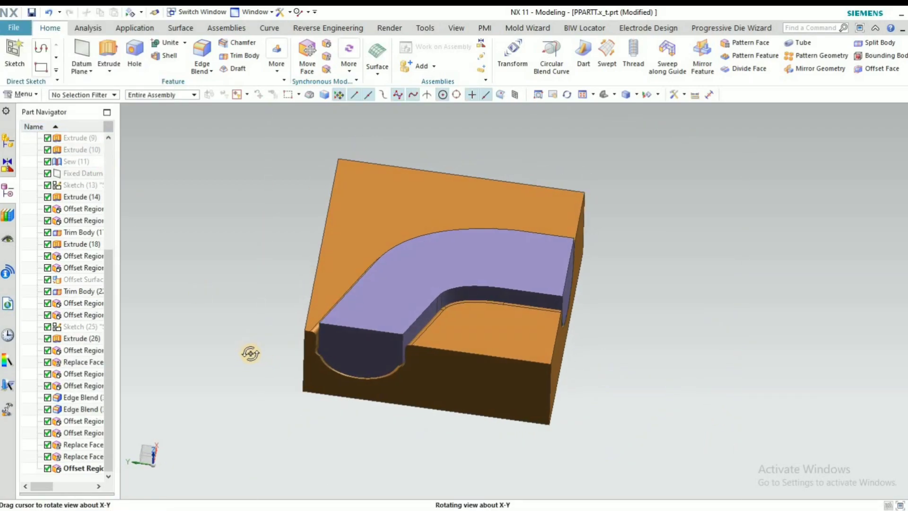
- Start Move Object on the purple core body and proceed to defining the direction vector
{"action": "left_click", "coordinate": [361, 325]}
{"action": "key", "text": "ctrl+t"}
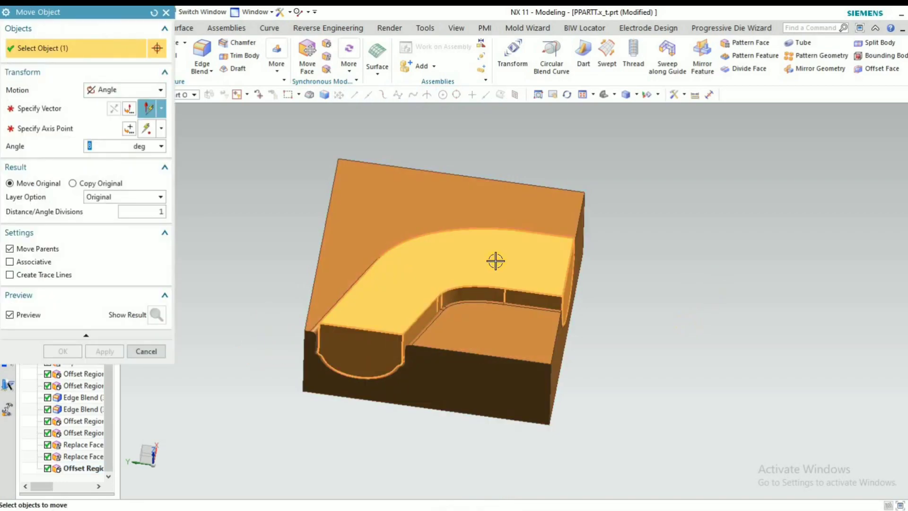
{"action": "middle_click", "coordinate": [653, 358]}
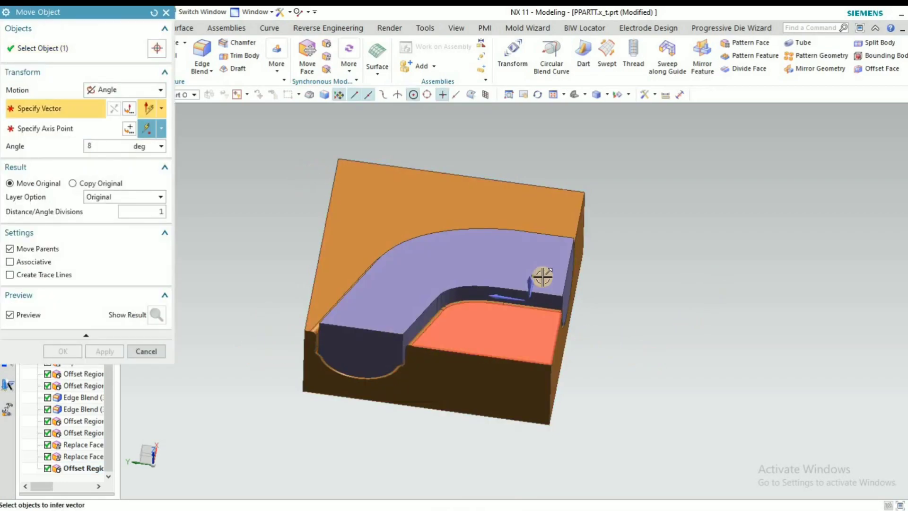